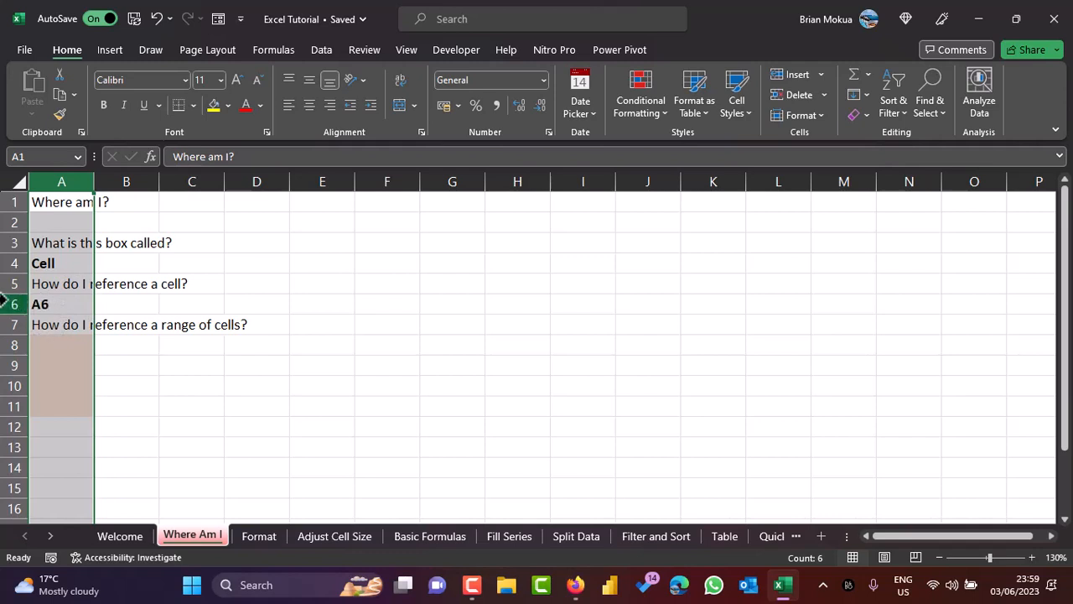
# Step: On the Where Am I sheet, select cell A6, then select the shaded range A8:A11
pyautogui.click(70, 167)
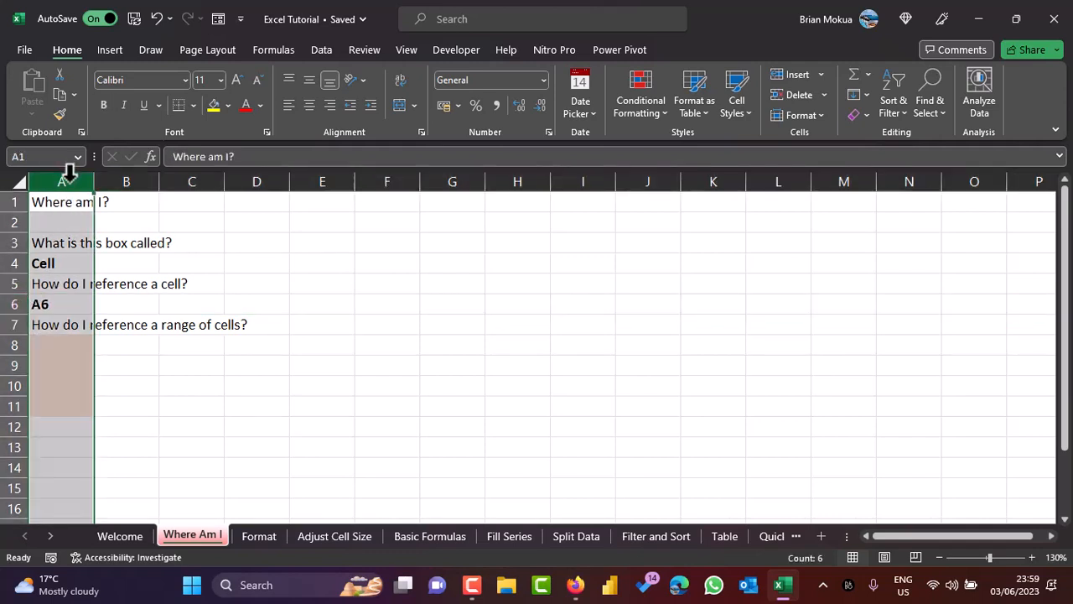
pyautogui.click(12, 304)
pyautogui.click(57, 303)
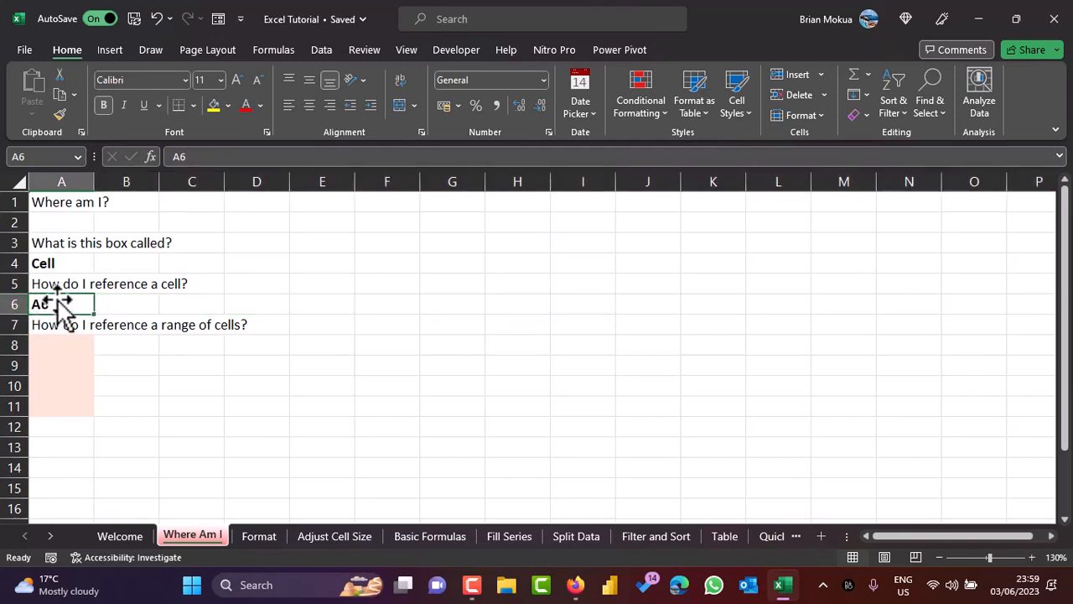
pyautogui.click(64, 345)
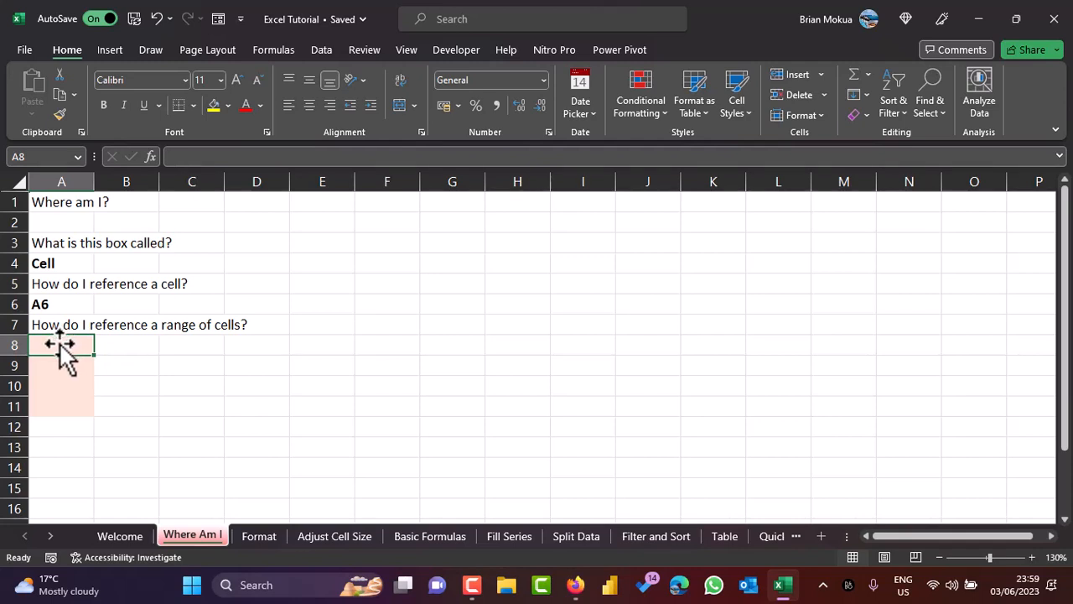
pyautogui.moveTo(63, 352); pyautogui.dragTo(64, 411)
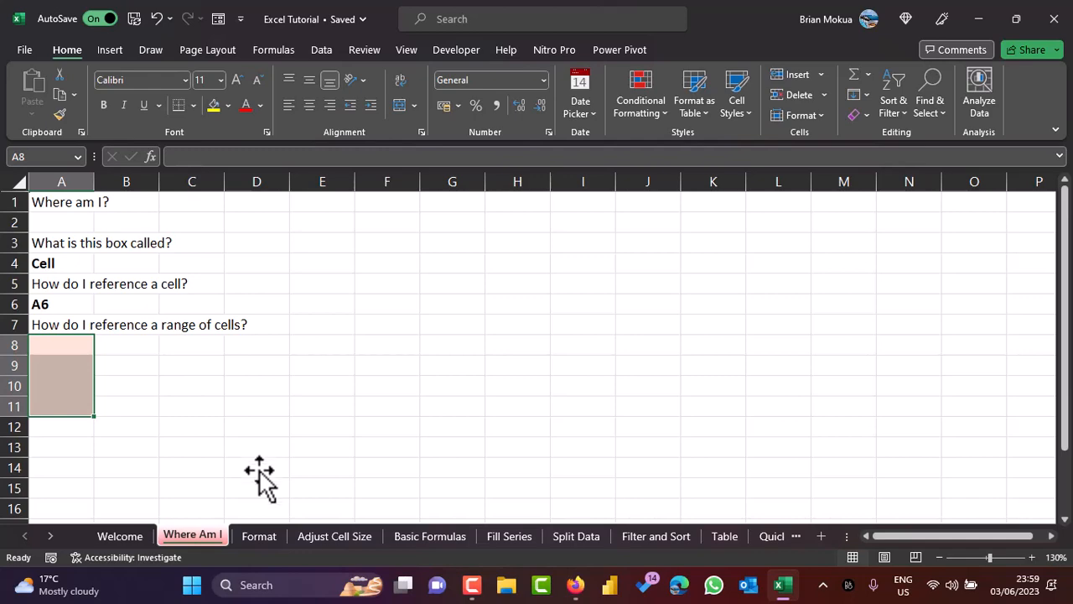
# Step: On the Format sheet, set the world population figure in A2 to the General number format
pyautogui.click(266, 535)
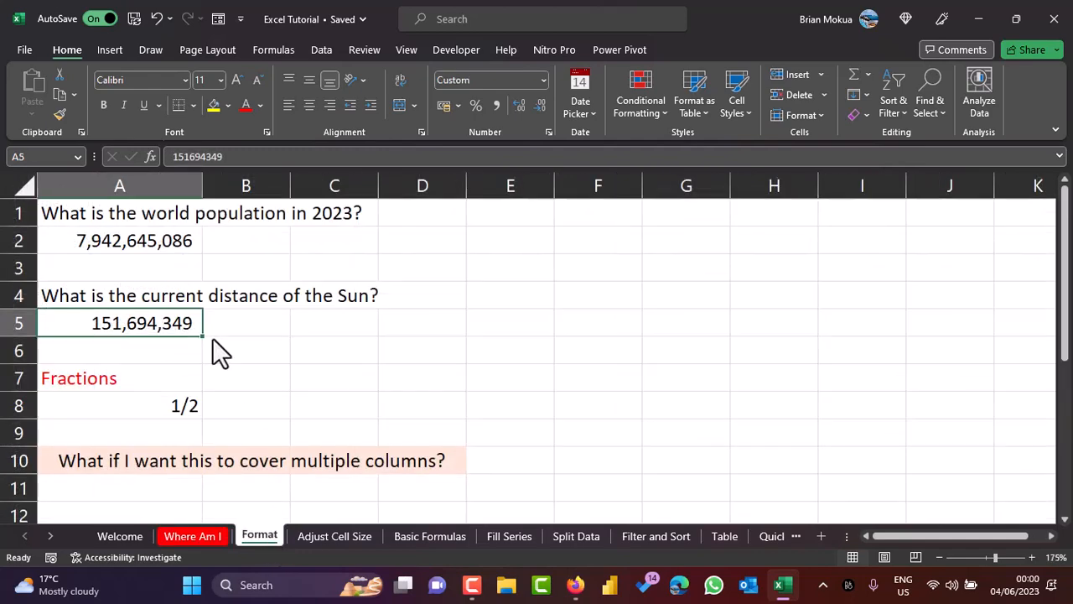
pyautogui.click(149, 240)
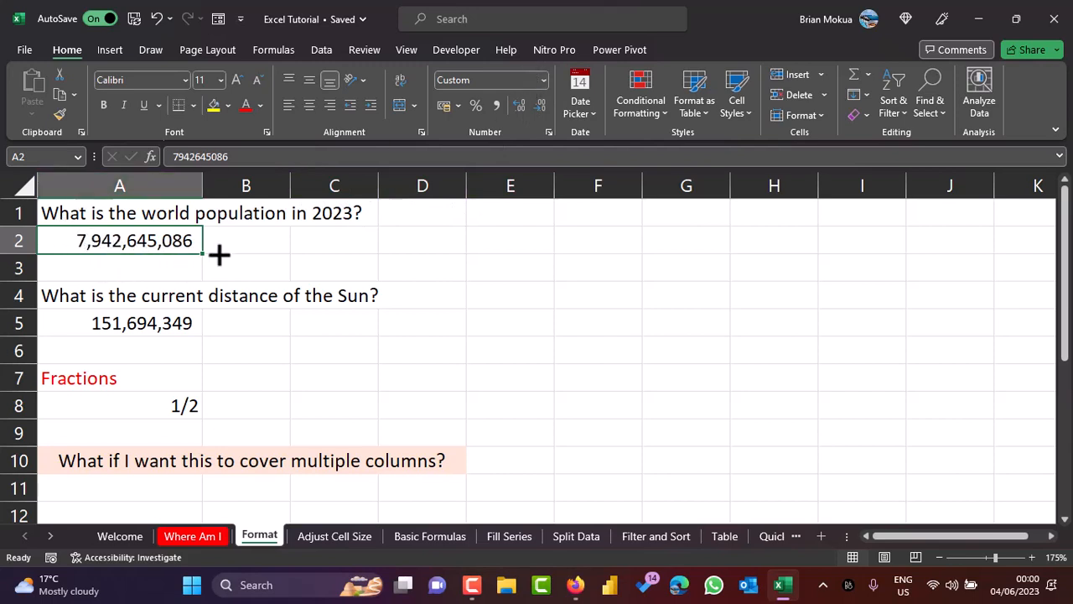
pyautogui.click(542, 79)
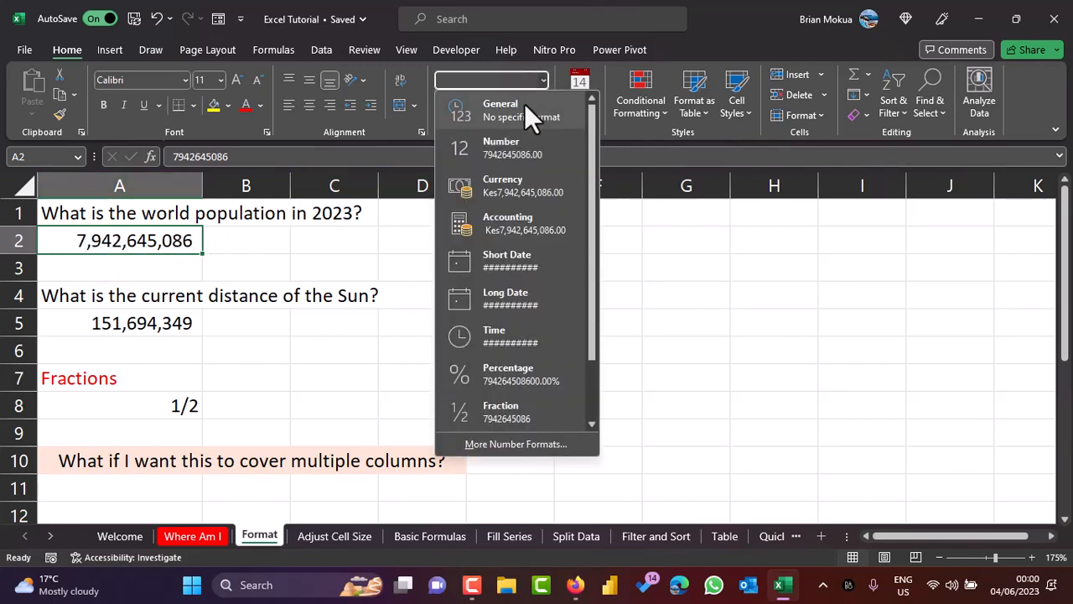
pyautogui.click(524, 104)
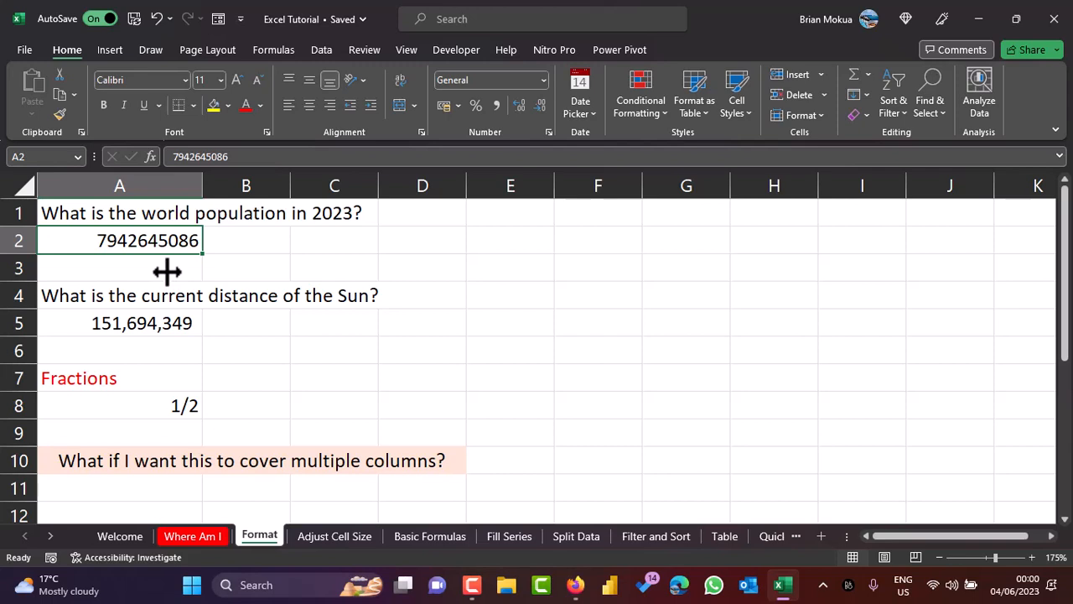
# Step: Format the population figure in A2 with comma thousands separators and no decimal places
pyautogui.click(494, 106)
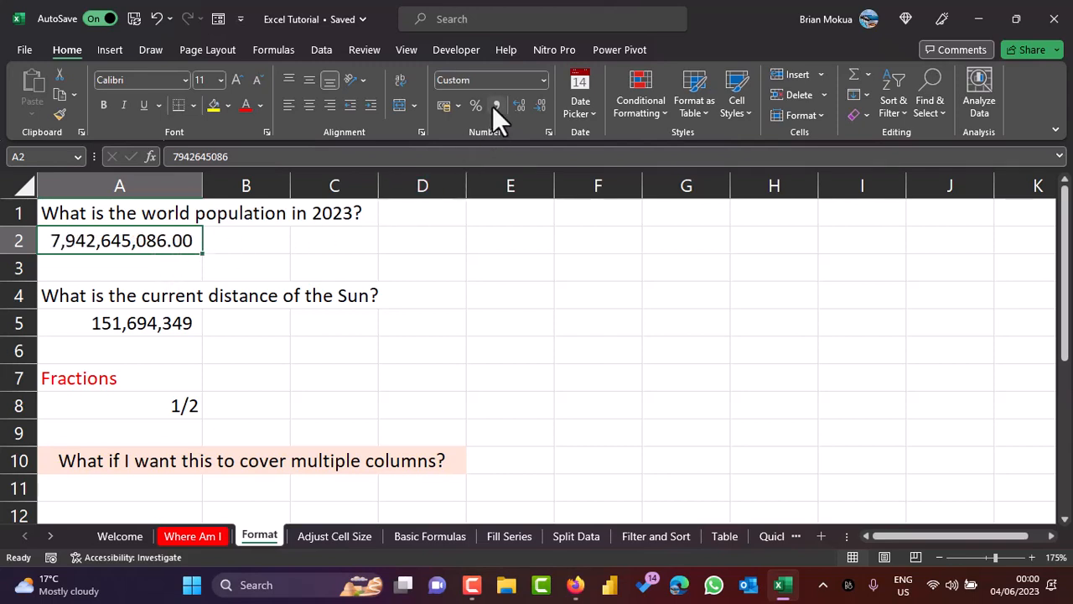
pyautogui.click(540, 105)
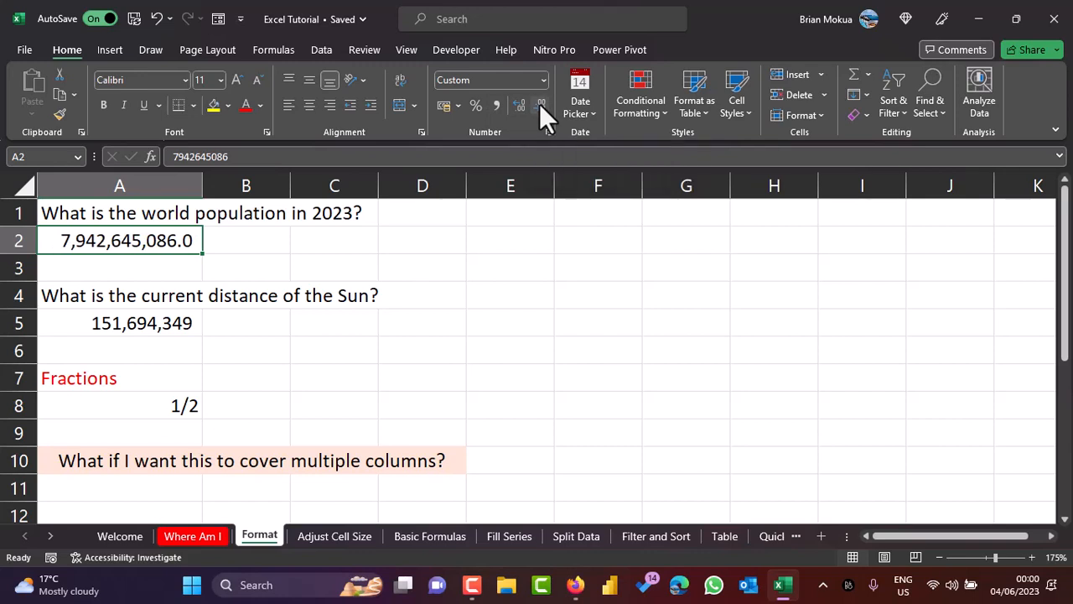
pyautogui.click(539, 104)
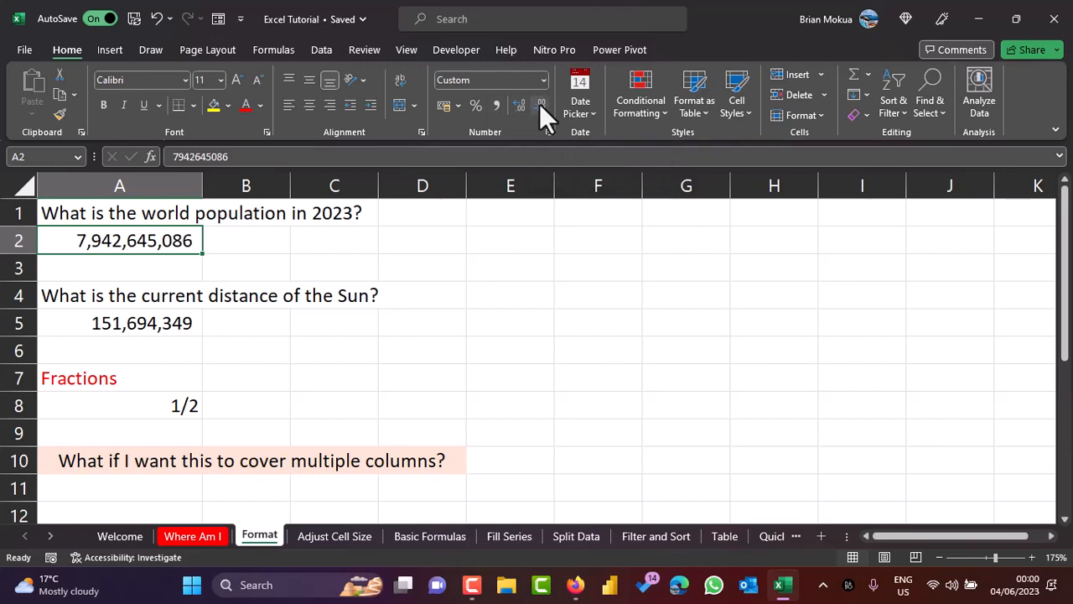
# Step: Change the value under Fractions in A8 to General format, then set it back to Fraction format
pyautogui.click(114, 321)
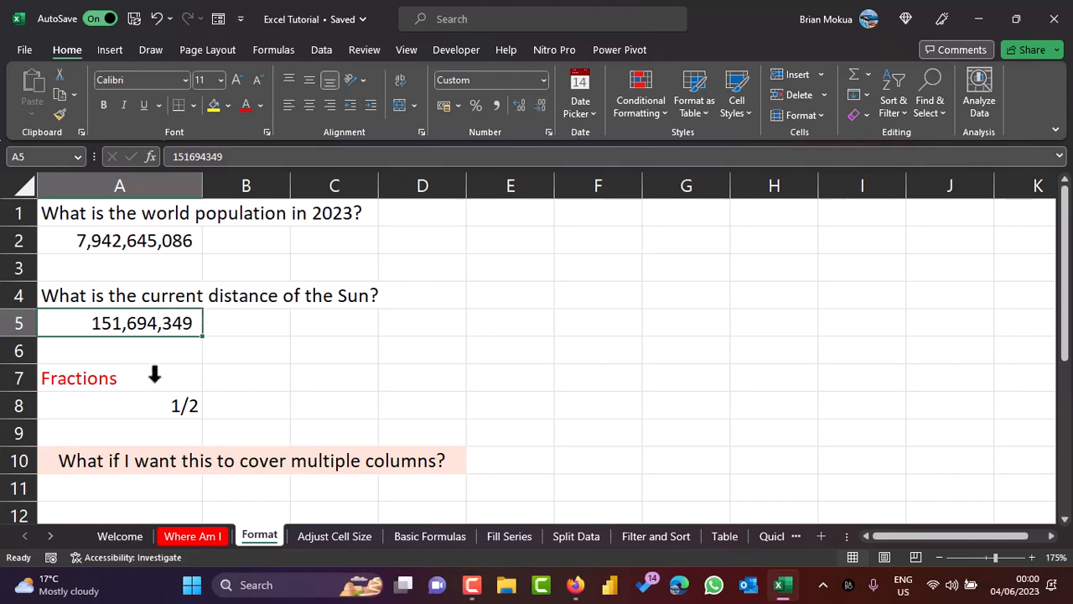
pyautogui.click(127, 399)
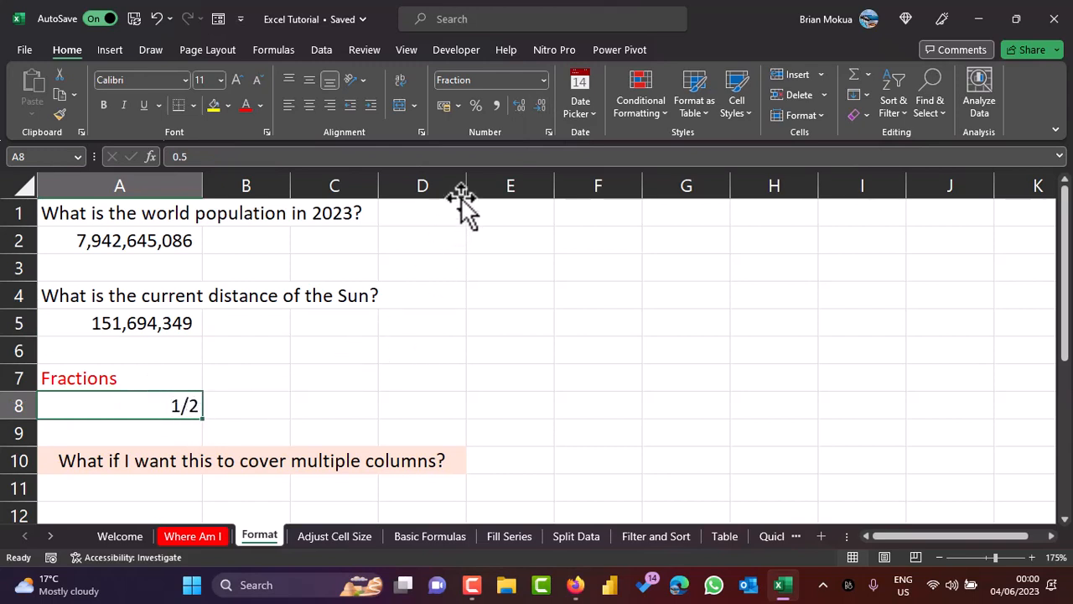
pyautogui.click(543, 84)
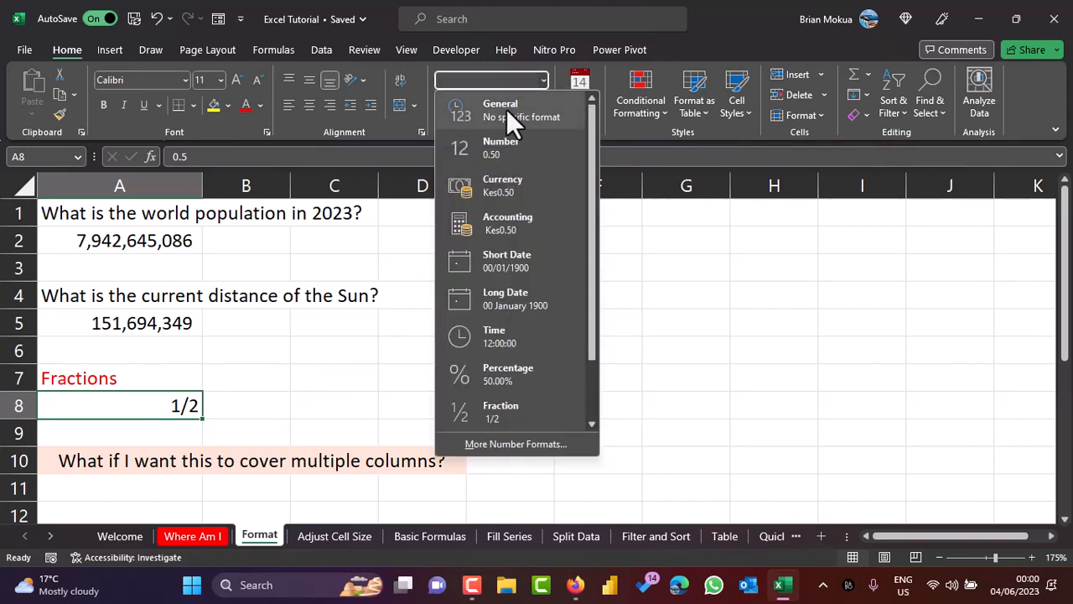
pyautogui.click(507, 109)
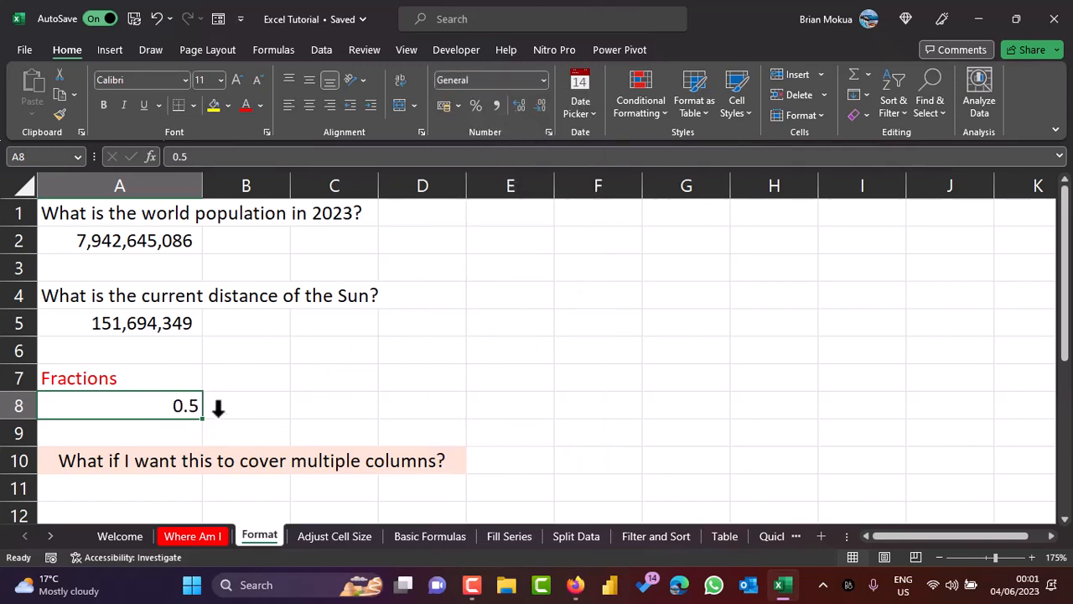
pyautogui.click(541, 82)
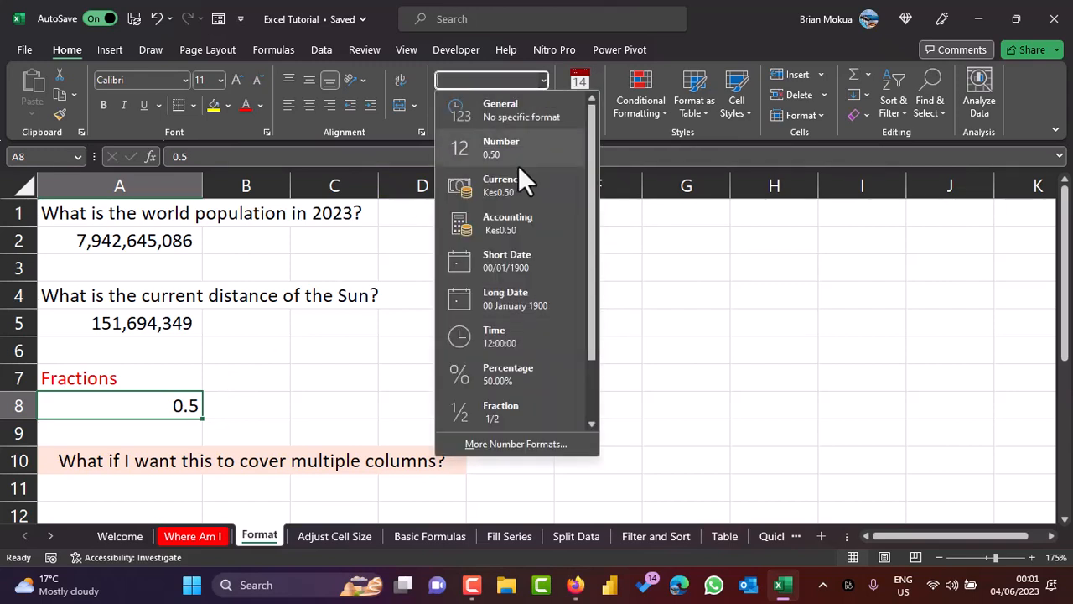
pyautogui.click(517, 411)
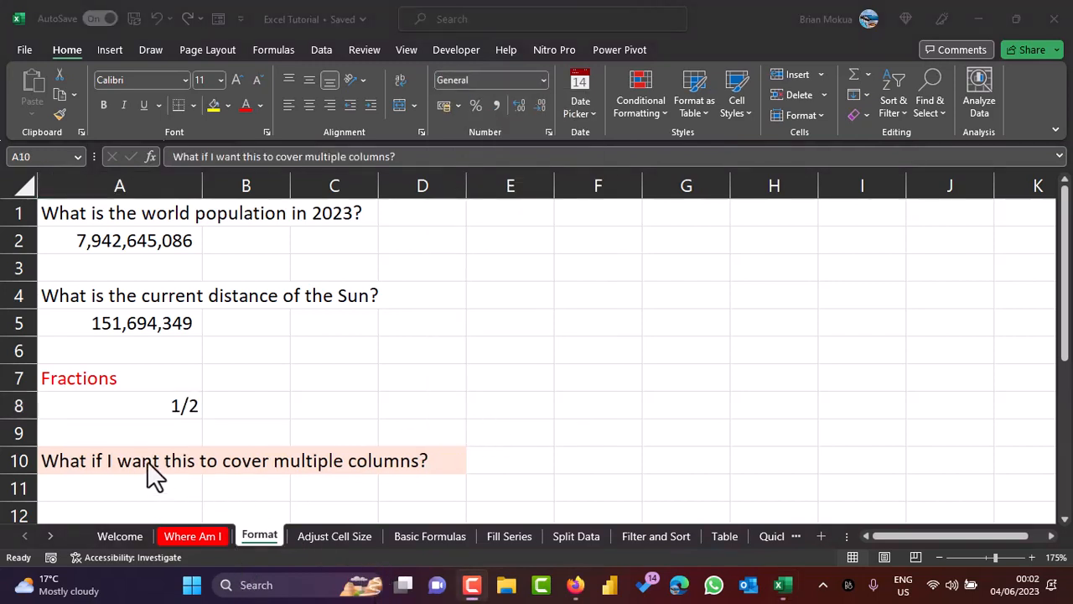
# Step: Merge and center the shaded question in row 10 across cells A10:D10
pyautogui.click(147, 460)
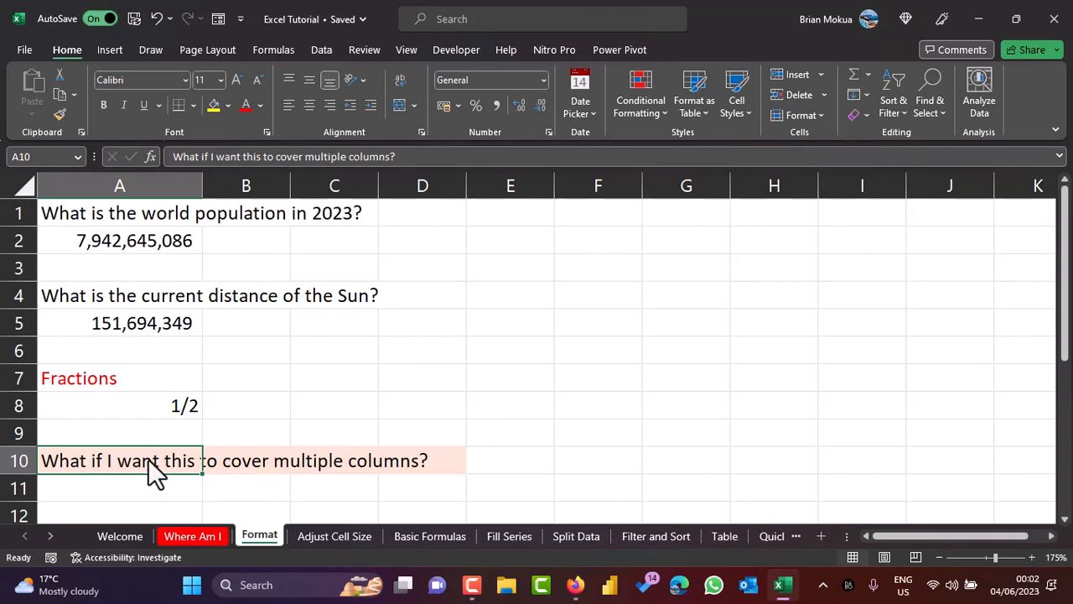
pyautogui.moveTo(141, 460); pyautogui.dragTo(427, 465)
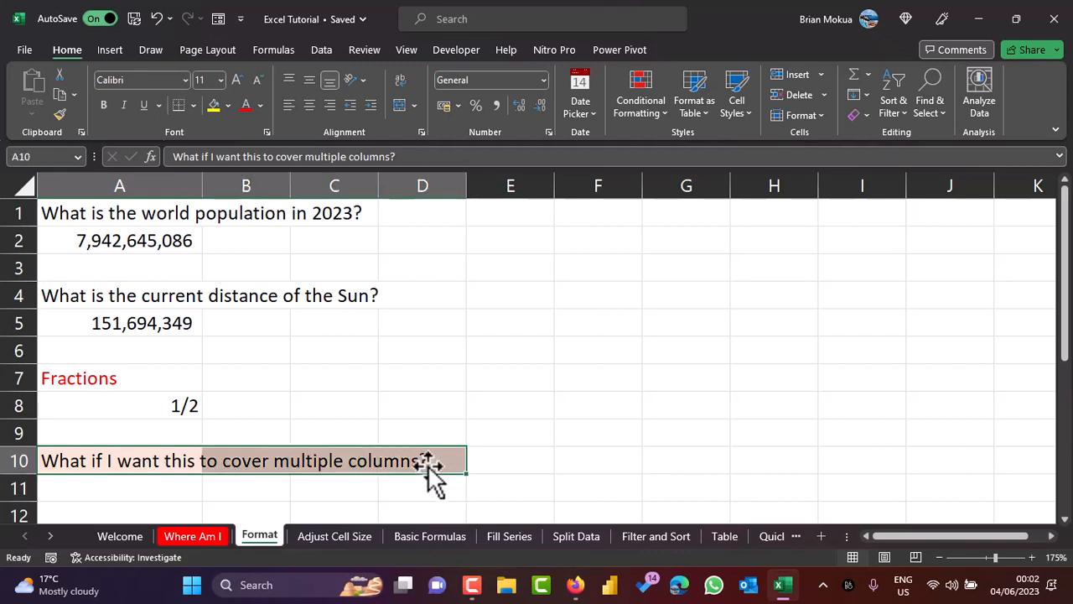
pyautogui.click(401, 105)
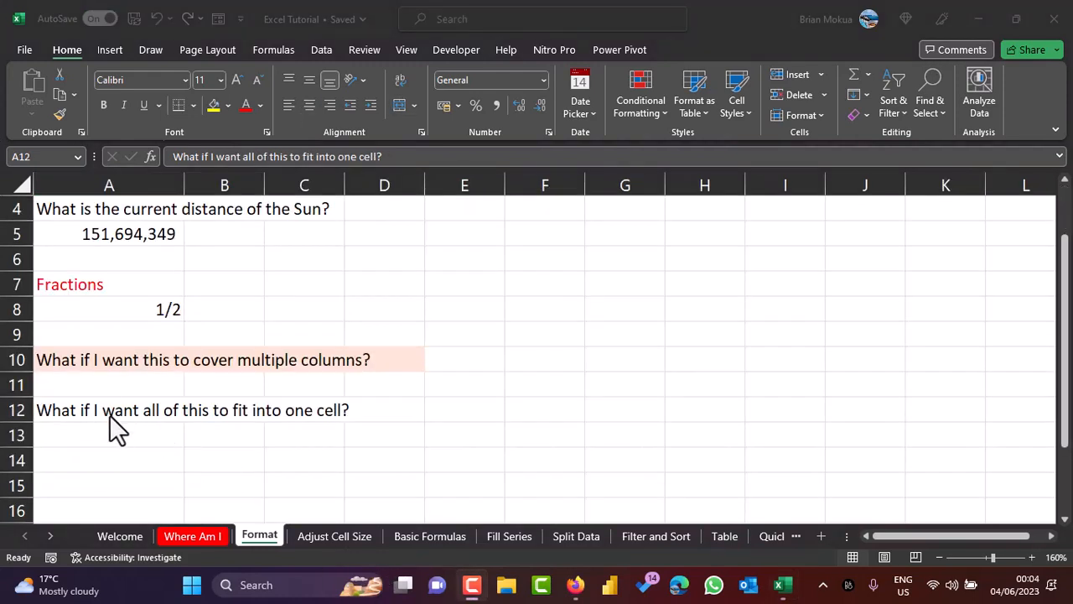
# Step: Wrap the text in A12 so that the whole question fits into one cell
pyautogui.click(116, 413)
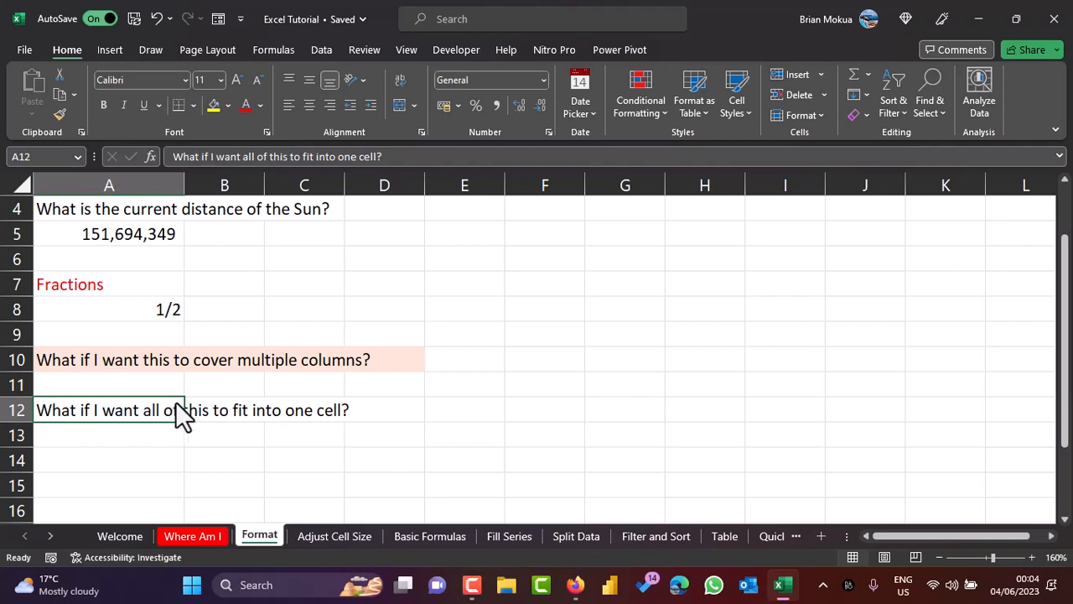
pyautogui.click(402, 79)
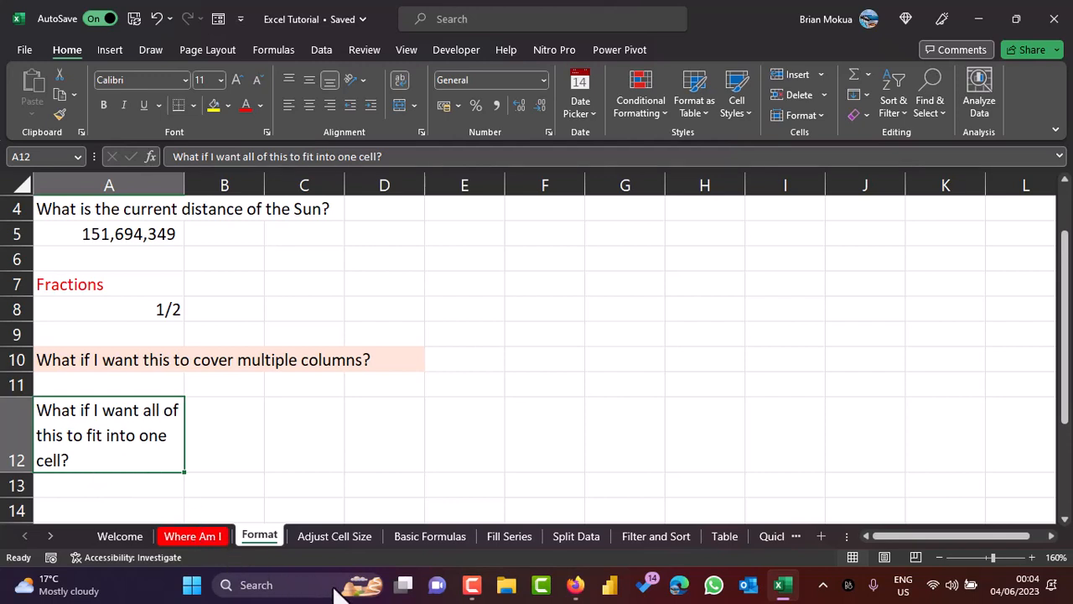
# Step: On the Adjust Cell Size sheet, enlarge row 2 by hand to a height of about 29
pyautogui.click(338, 536)
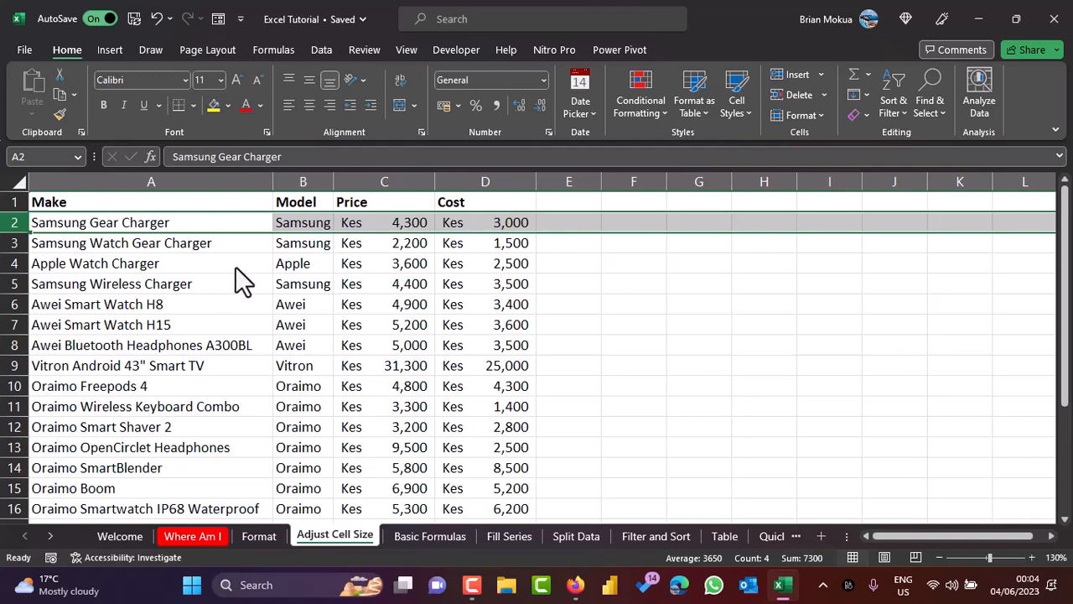
pyautogui.scroll(1, 235, 266)
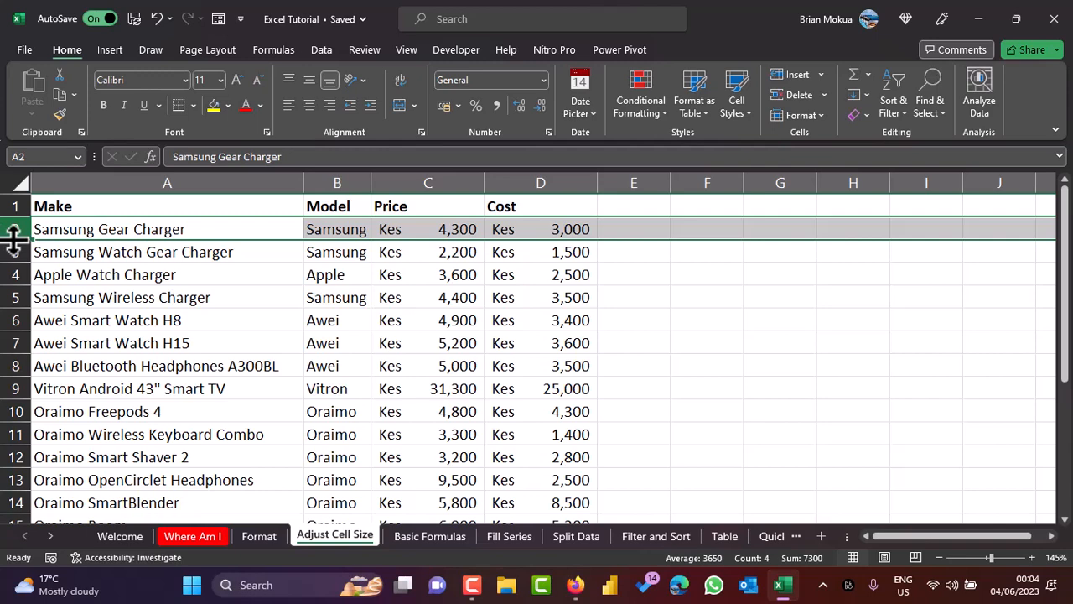
pyautogui.moveTo(14, 241); pyautogui.dragTo(16, 263)
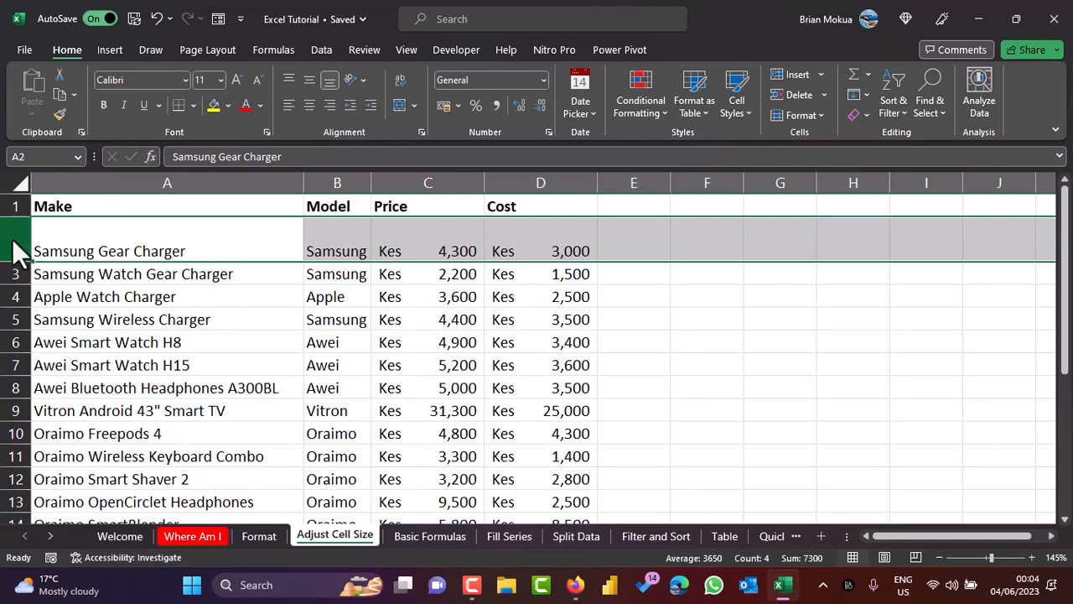
# Step: Set the height of row 2 to exactly 35
pyautogui.rightClick(12, 238)
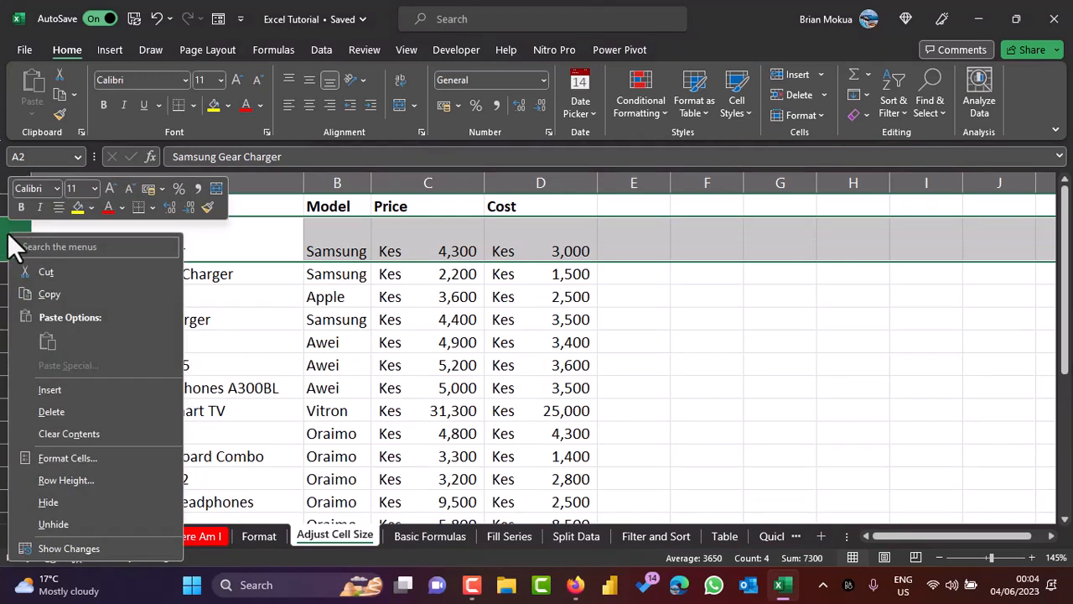
pyautogui.click(67, 480)
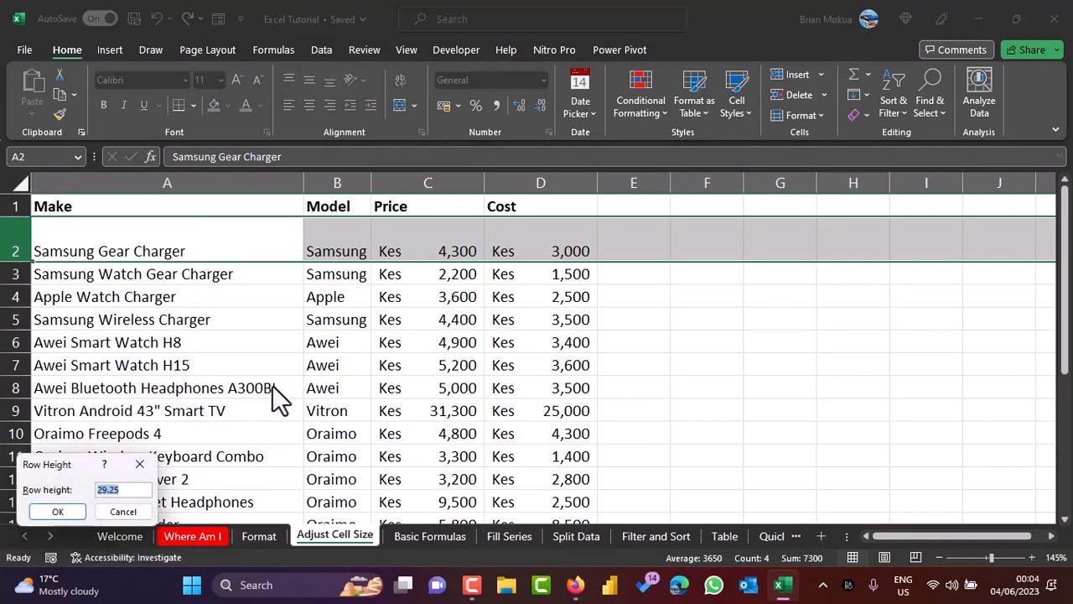
pyautogui.write('35')
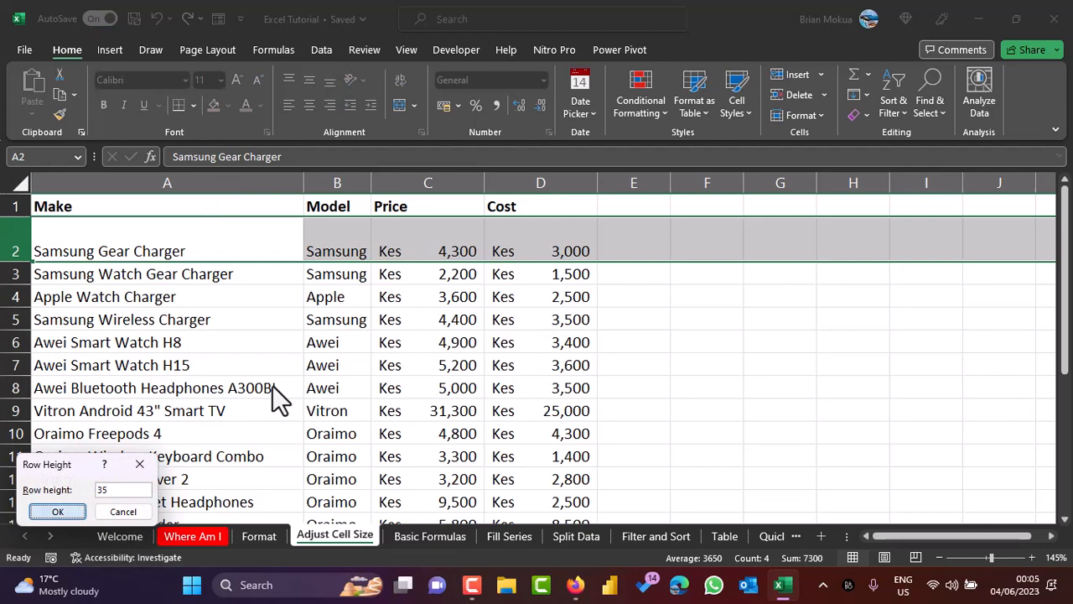
pyautogui.press('Return')
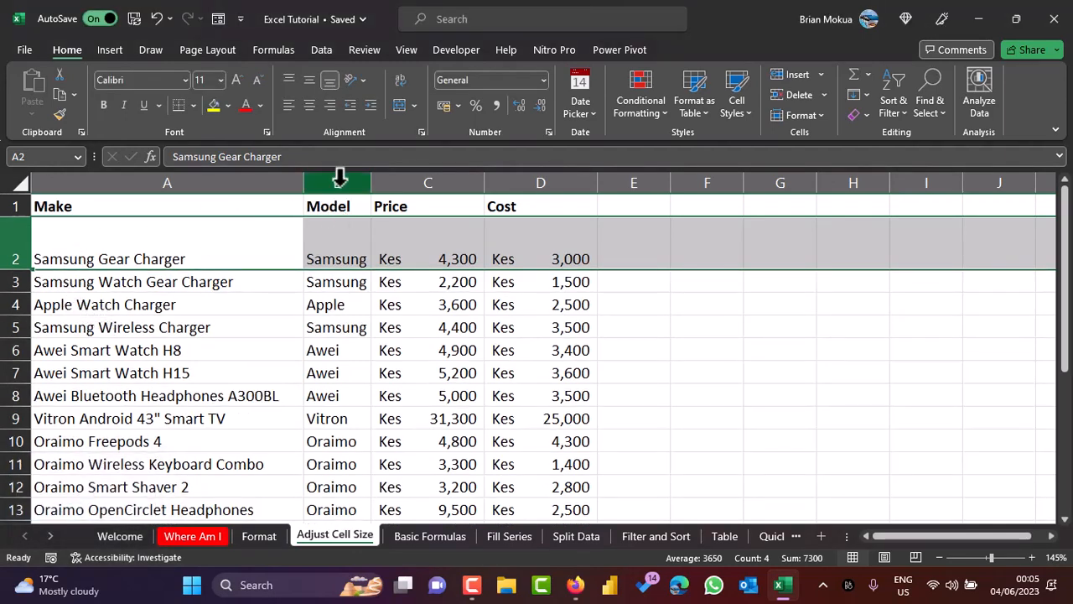
# Step: Narrow column A by hand, then autofit its width and the height of row 2 to their contents
pyautogui.click(290, 181)
pyautogui.moveTo(302, 181); pyautogui.dragTo(233, 193)
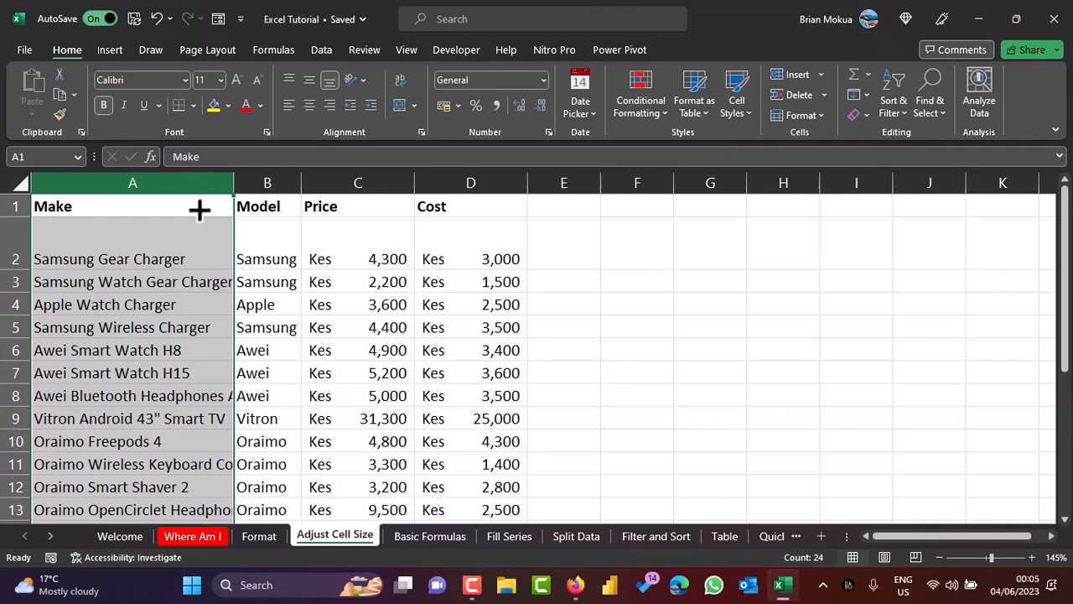
pyautogui.doubleClick(234, 182)
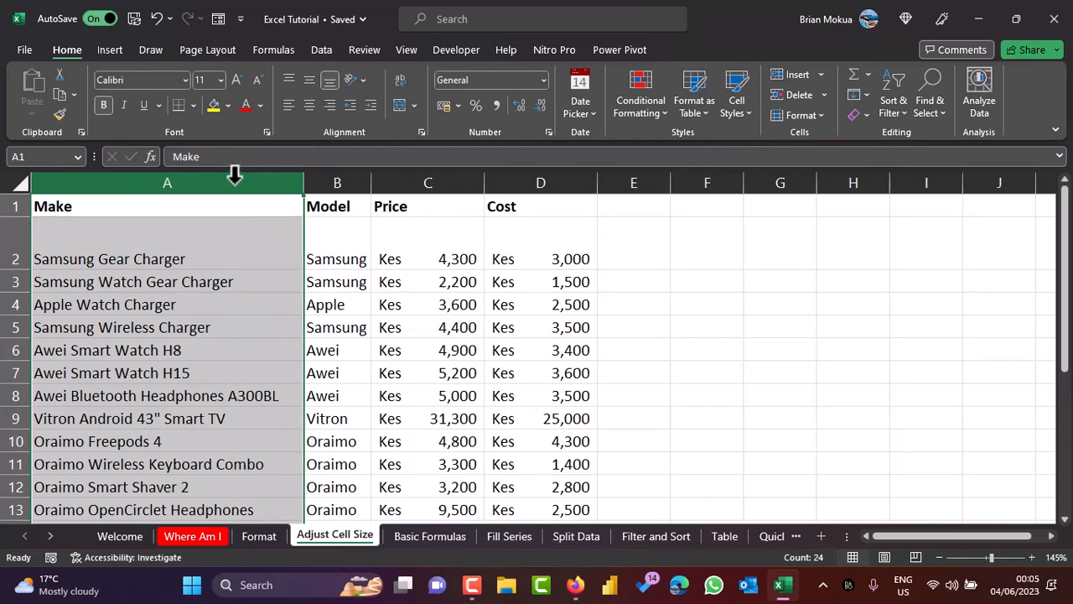
pyautogui.doubleClick(5, 270)
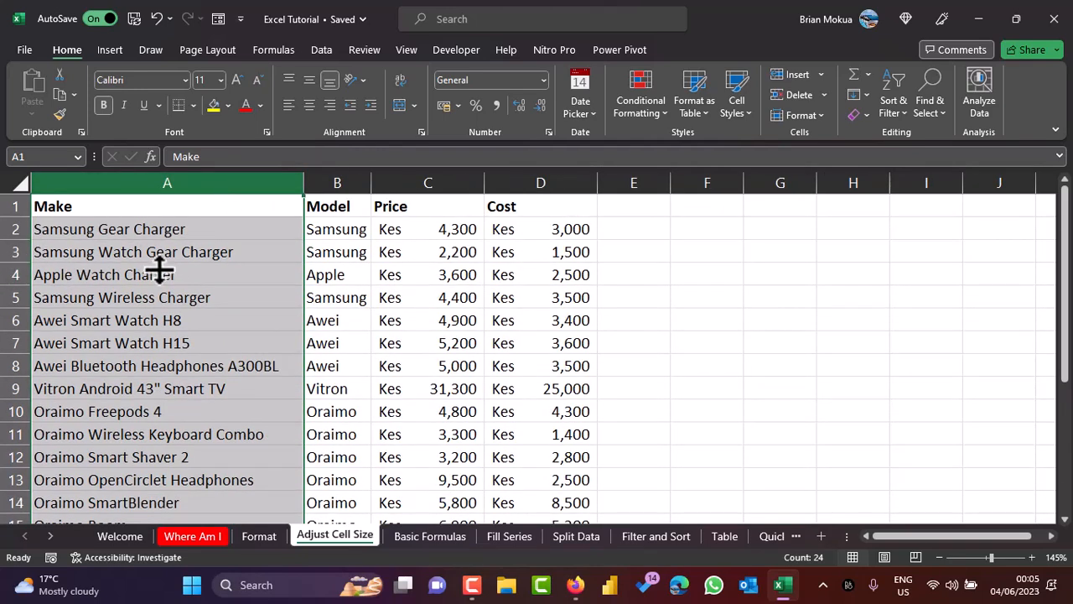
pyautogui.click(255, 232)
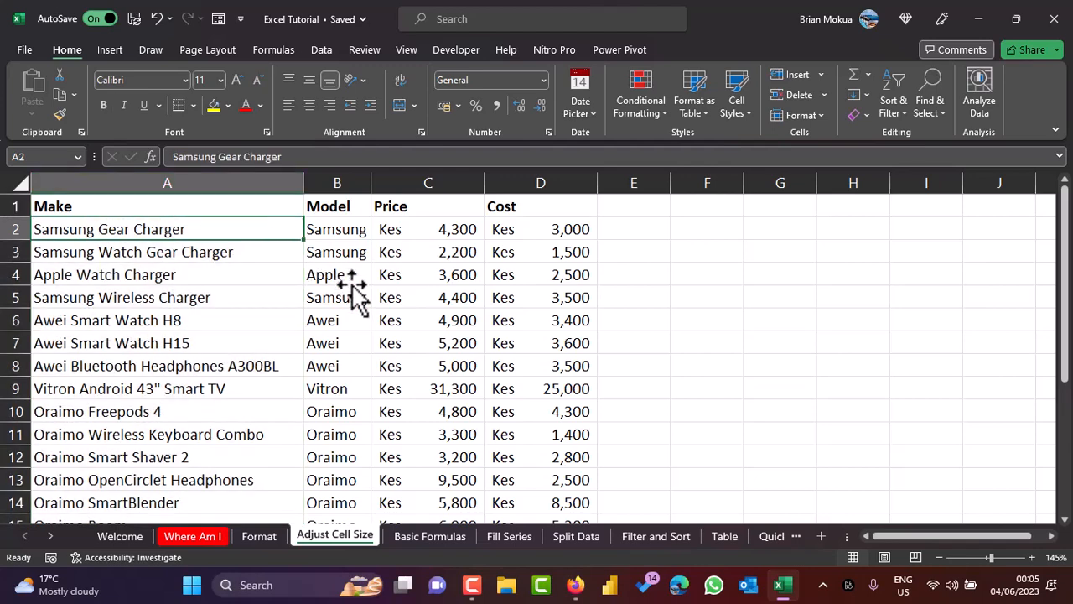
# Step: Open the Basic Formulas sheet
pyautogui.scroll(-1, 352, 289)
pyautogui.scroll(1, 353, 289)
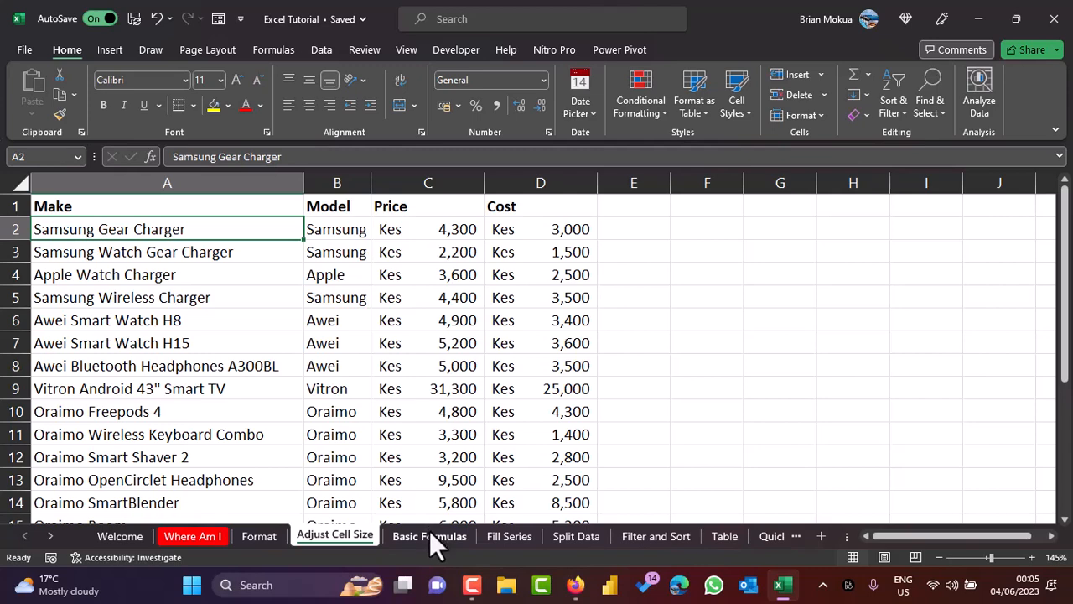
pyautogui.click(430, 535)
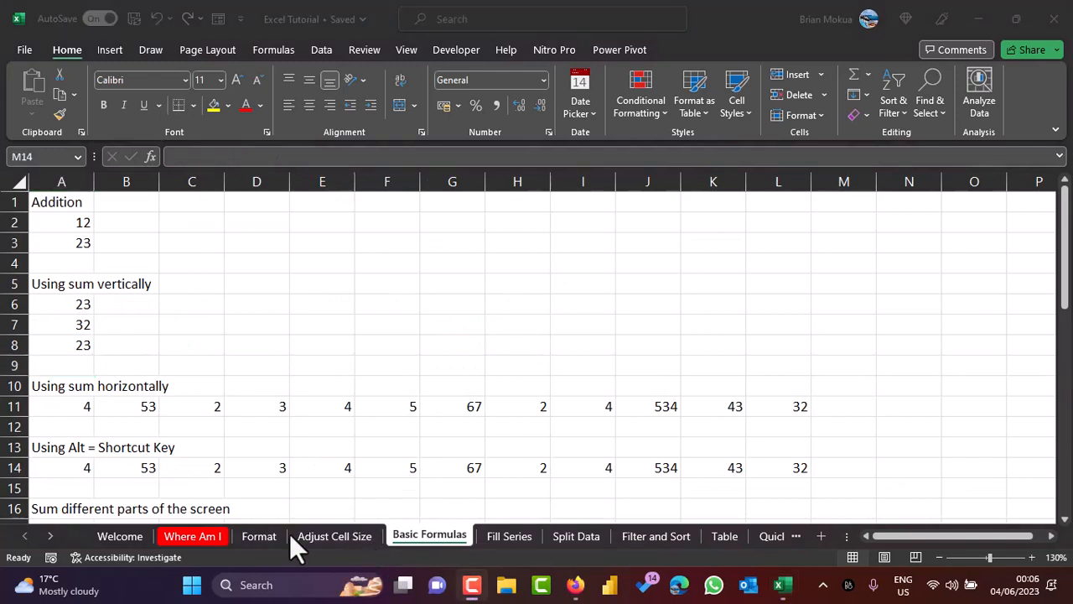
# Step: Add the two Addition values in cell A4 with the formula =A2+A3
pyautogui.click(71, 264)
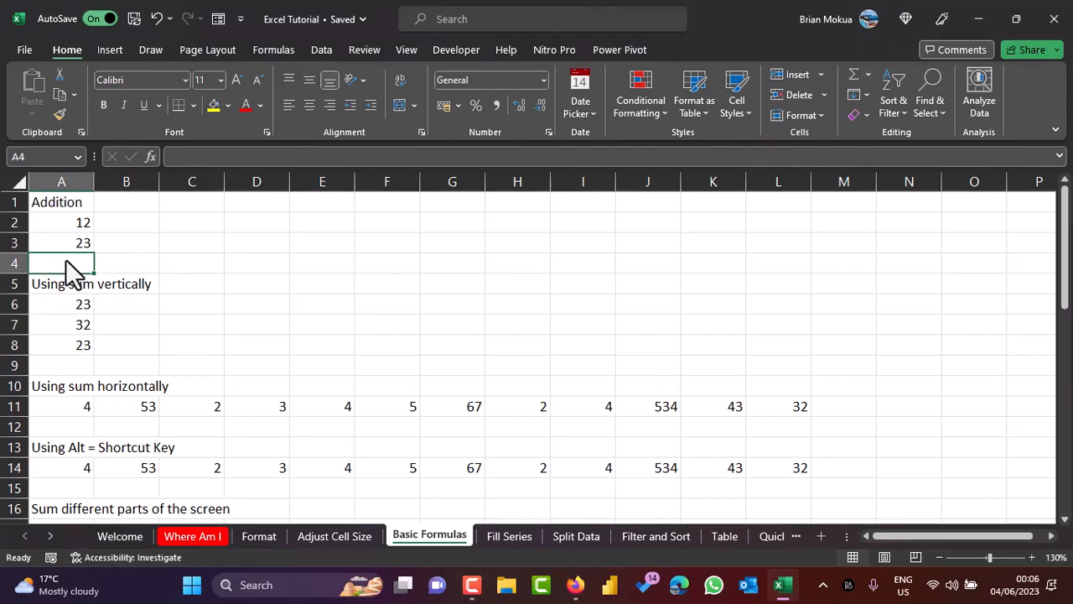
pyautogui.write('=')
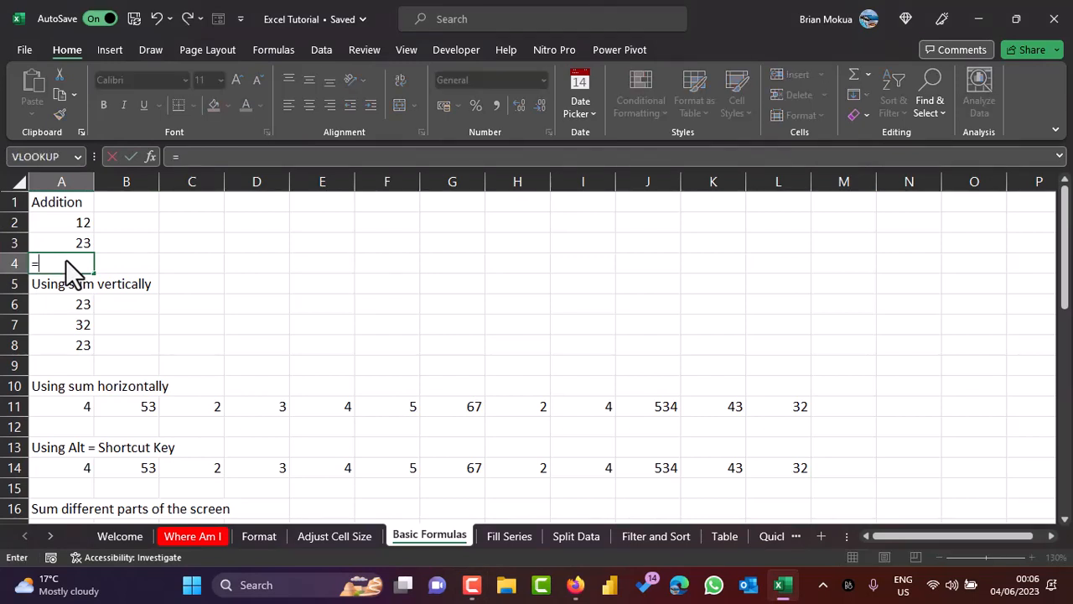
pyautogui.click(71, 221)
pyautogui.write('+')
pyautogui.click(75, 241)
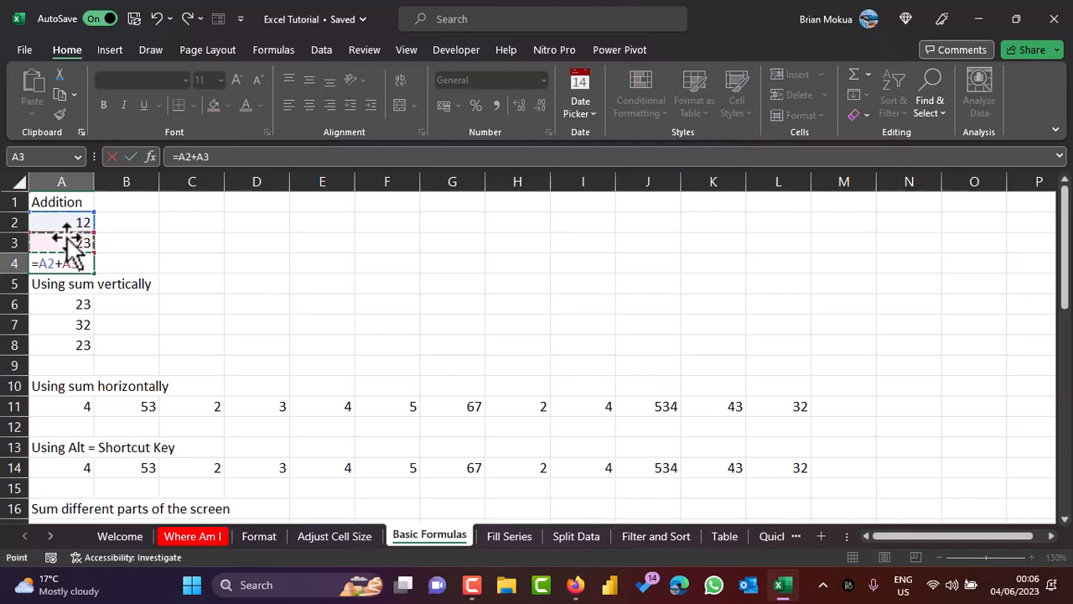
pyautogui.hotkey('ctrl', 'Return')
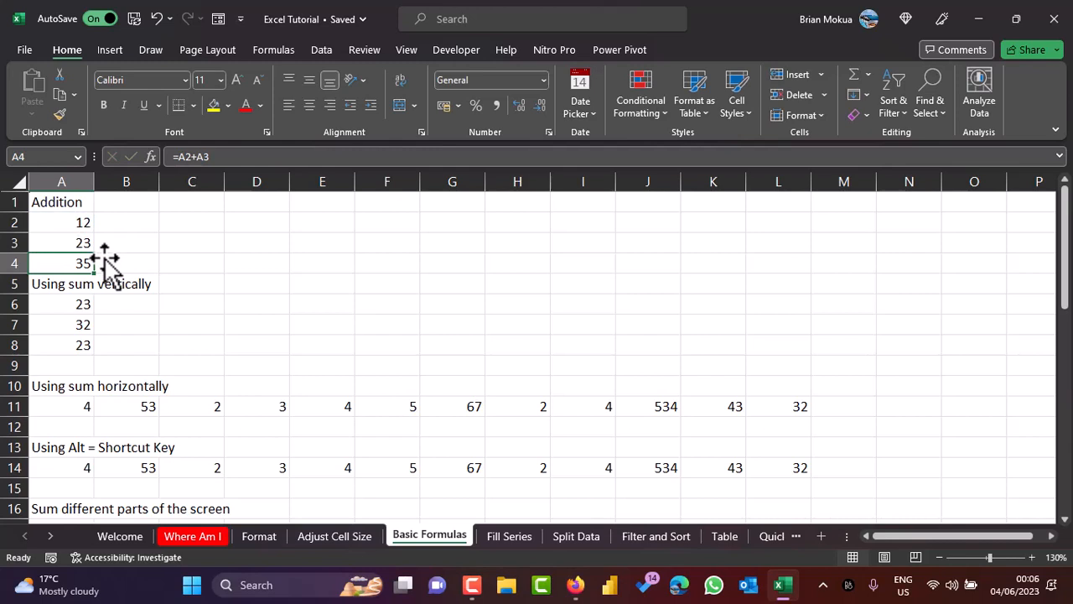
# Step: Replace the formula in A4 with an AutoSum of the range A2:A3
pyautogui.press('Delete')
pyautogui.click(870, 73)
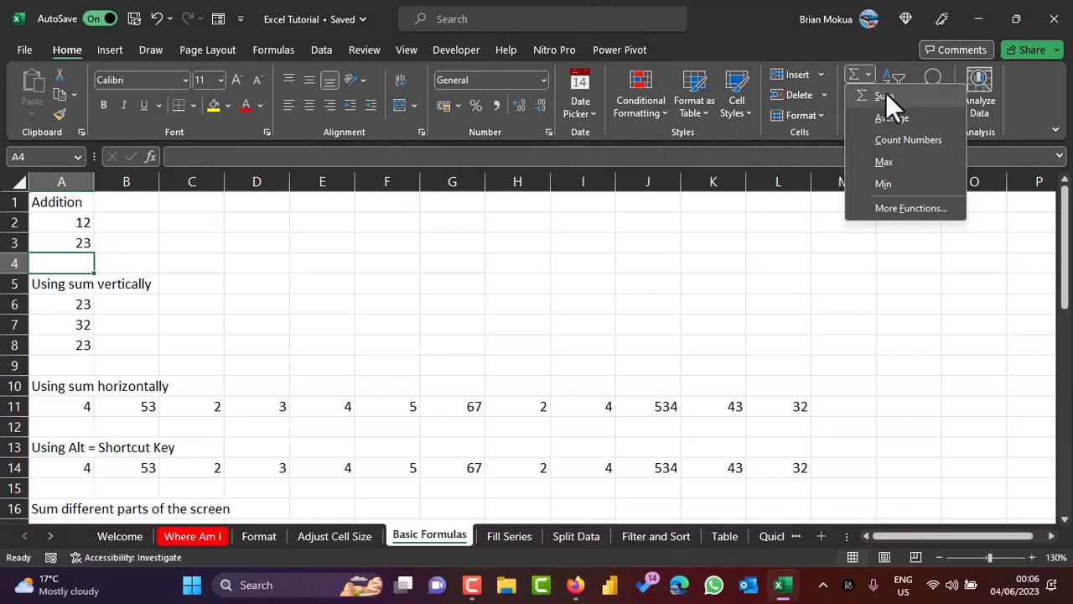
pyautogui.click(886, 94)
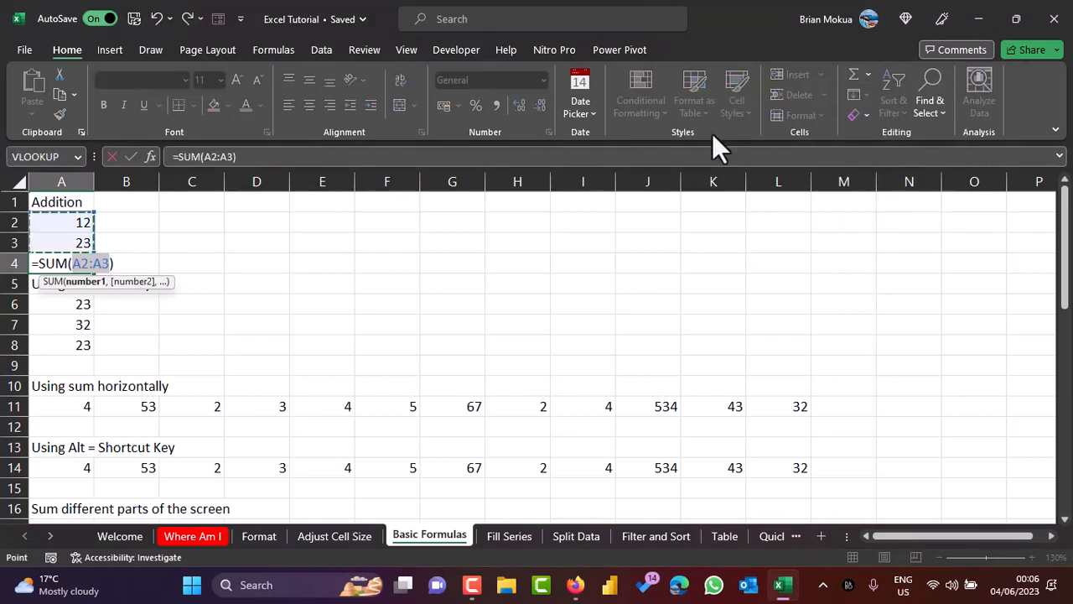
pyautogui.hotkey('ctrl', 'Return')
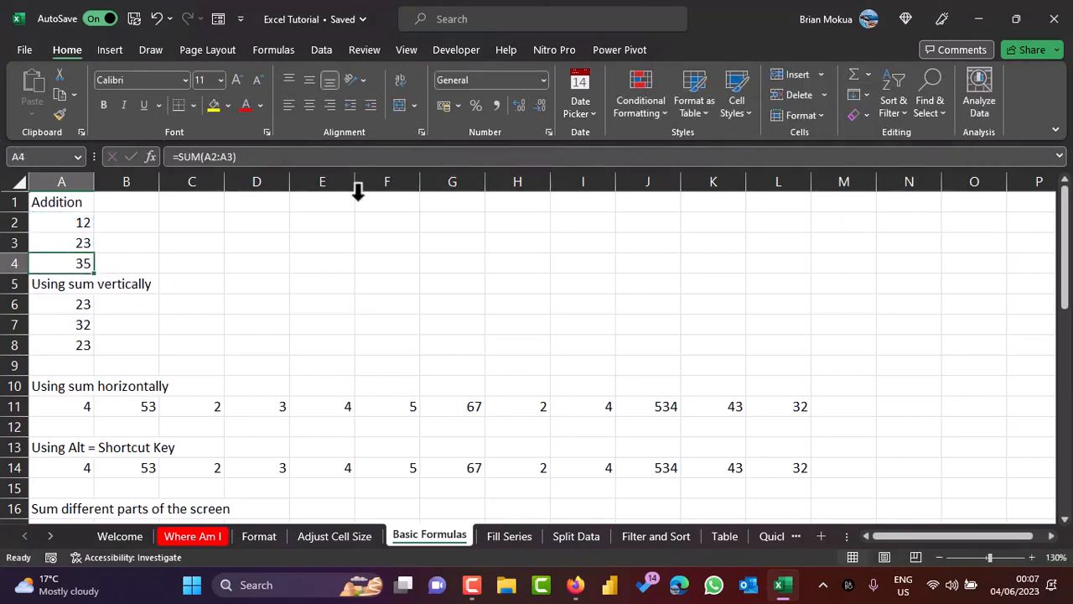
pyautogui.click(70, 366)
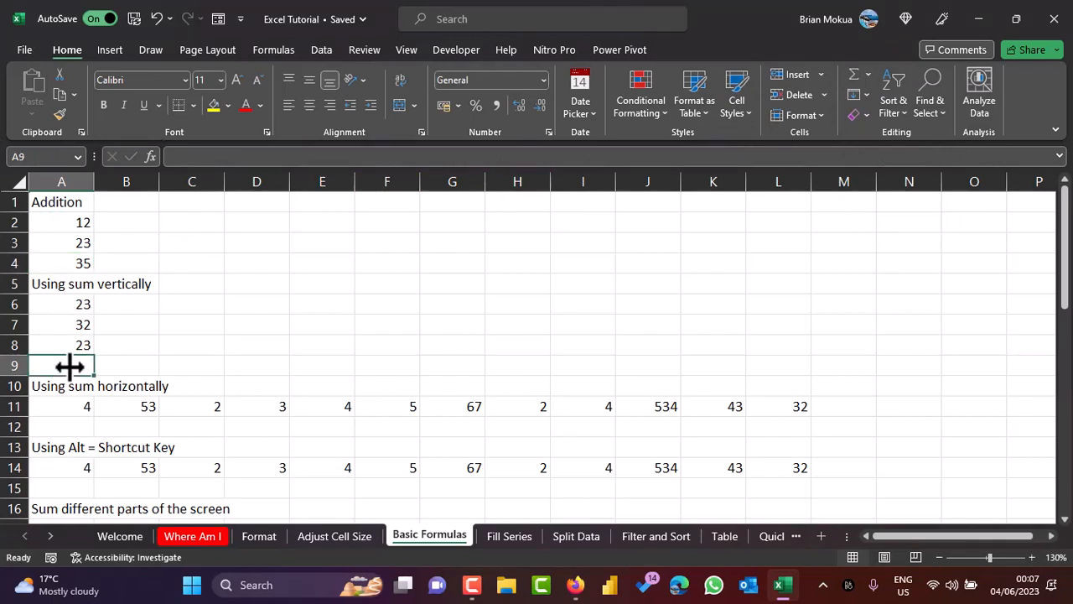
pyautogui.write('=s')
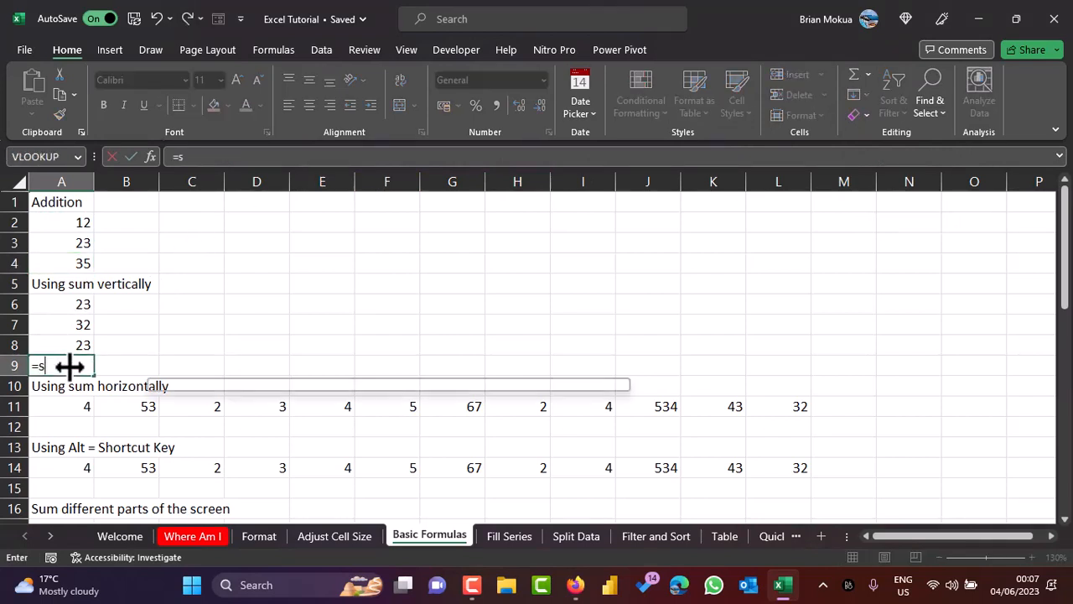
pyautogui.write('um')
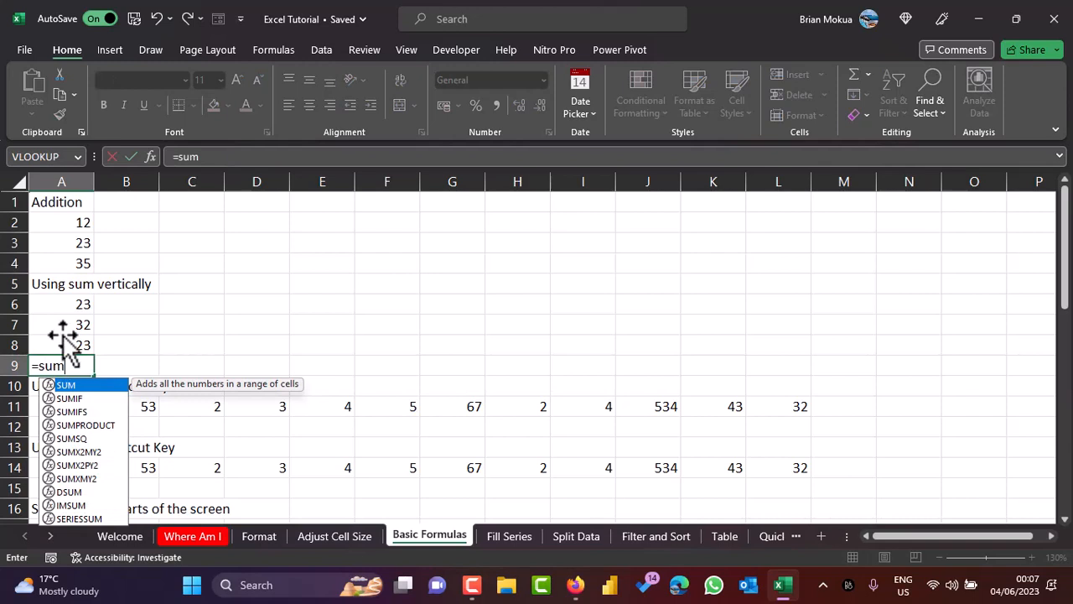
pyautogui.click(70, 306)
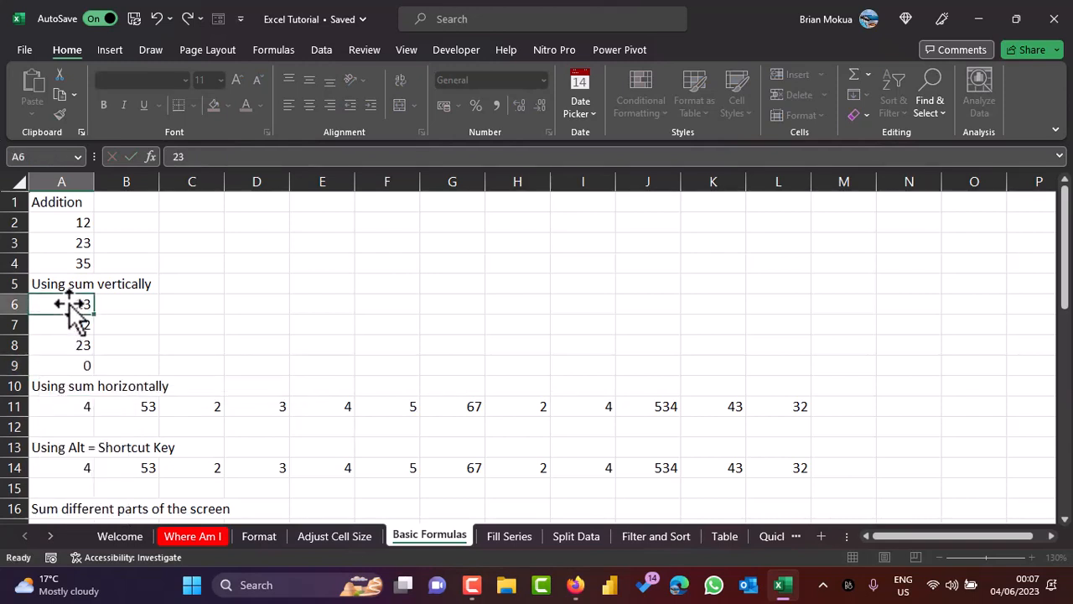
pyautogui.click(65, 368)
pyautogui.press('Delete')
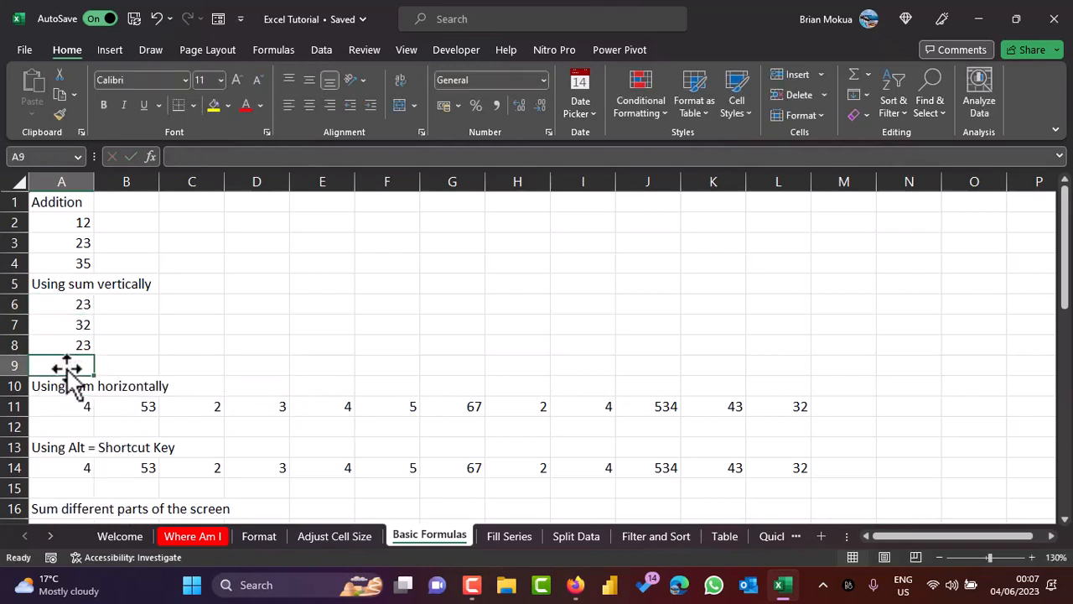
# Step: Total the vertical values in cell A9 with the formula =SUM(A6:A8)
pyautogui.write('=sum')
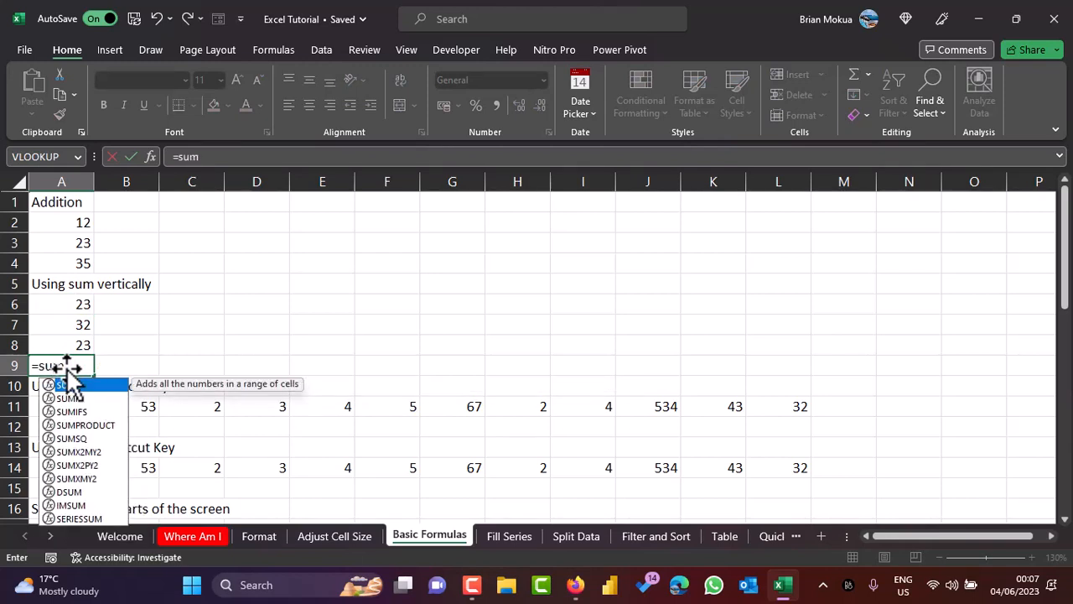
pyautogui.write('(')
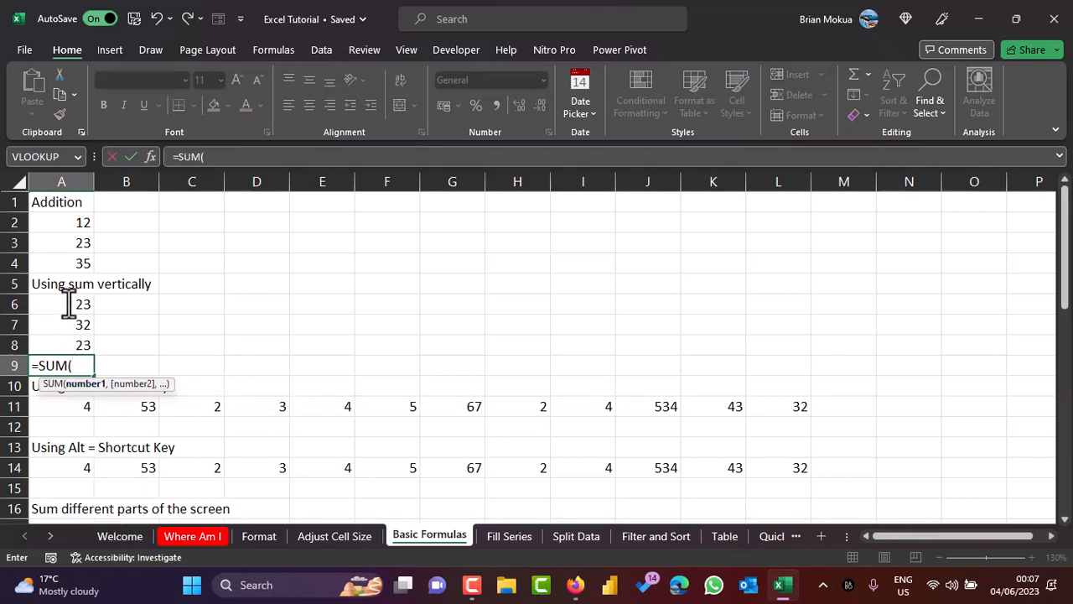
pyautogui.click(67, 306)
pyautogui.moveTo(67, 306); pyautogui.dragTo(65, 348)
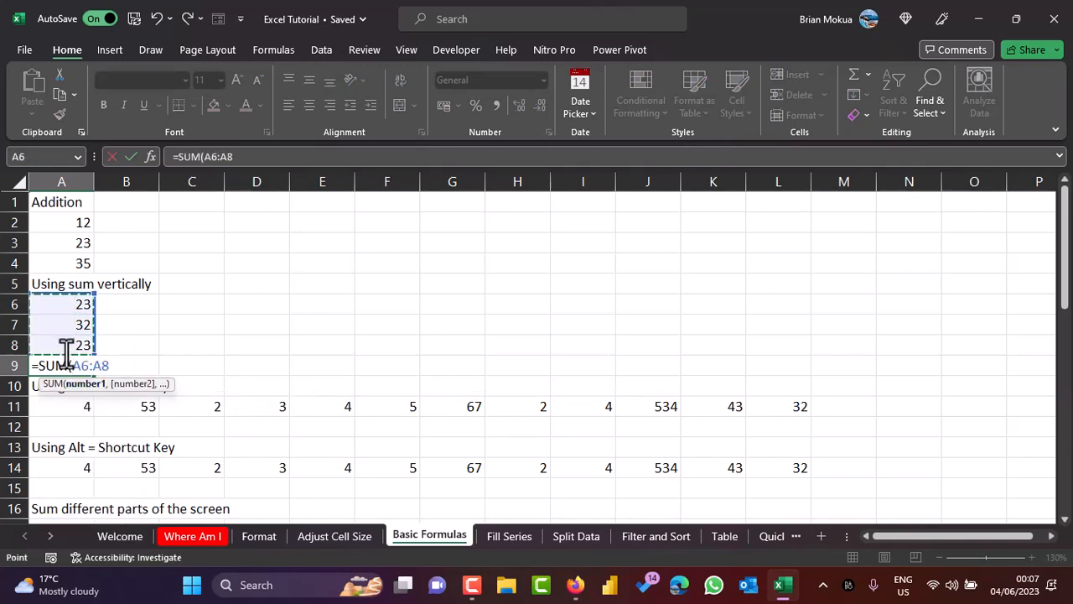
pyautogui.press('Return')
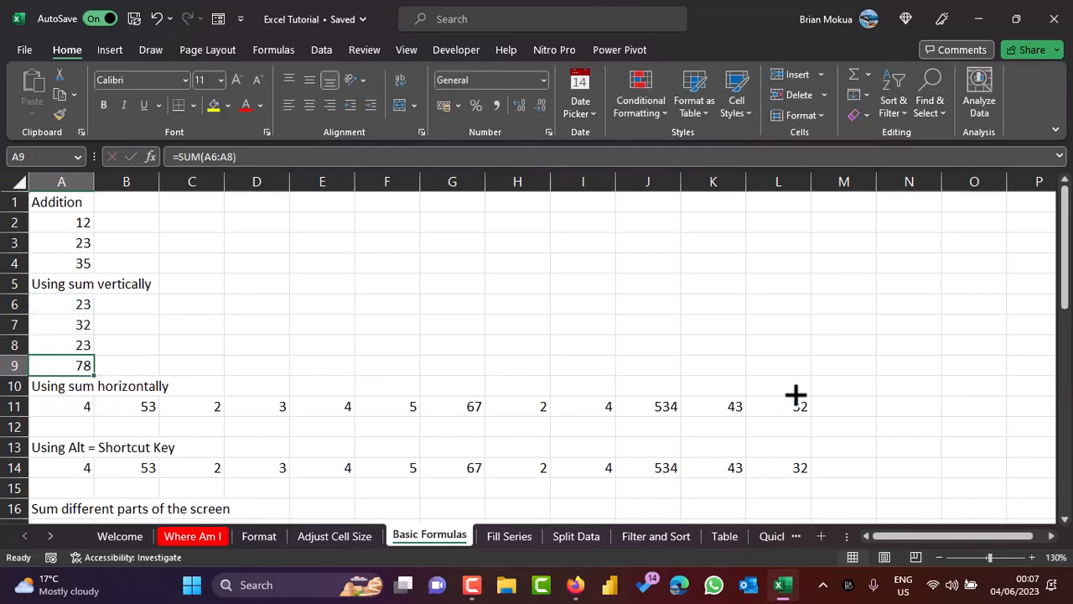
# Step: Total the horizontal values of row 11 in cell M11 with the formula =SUM(A11:L11)
pyautogui.click(840, 407)
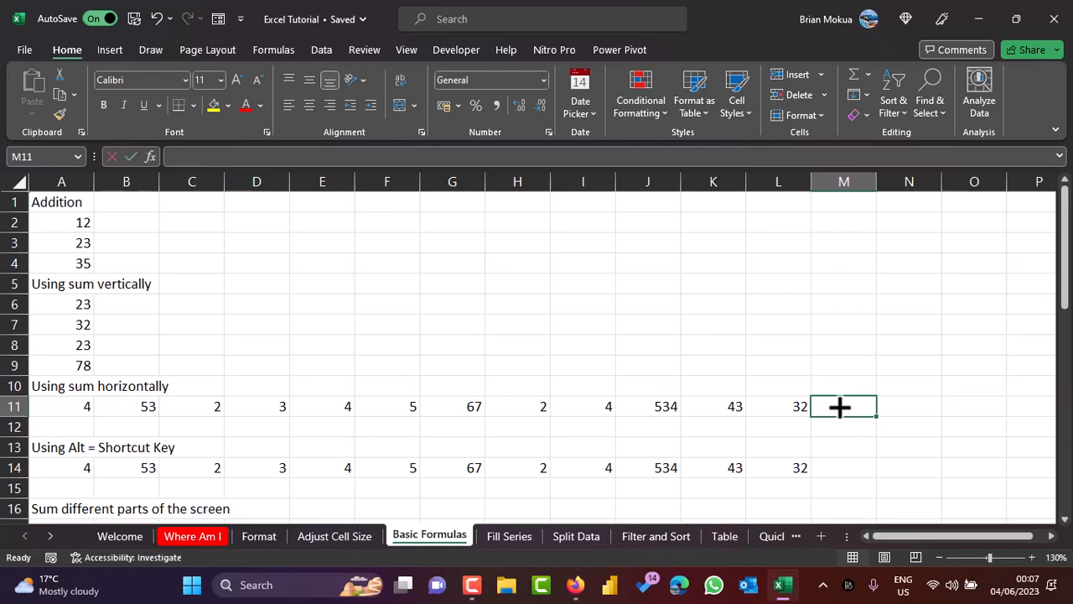
pyautogui.write('=sum')
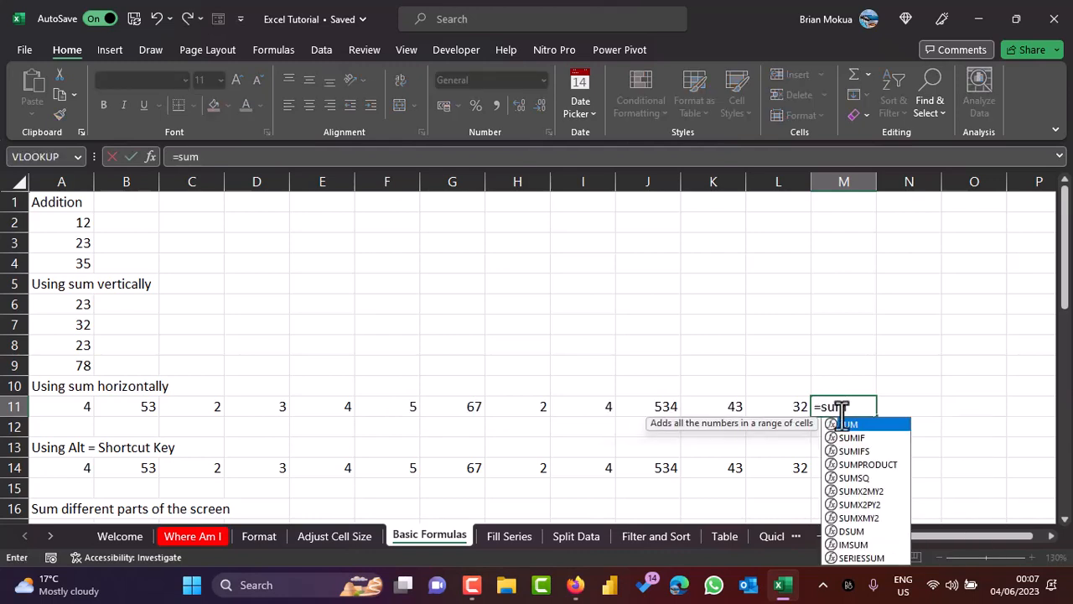
pyautogui.doubleClick(861, 427)
pyautogui.moveTo(74, 396); pyautogui.dragTo(772, 397)
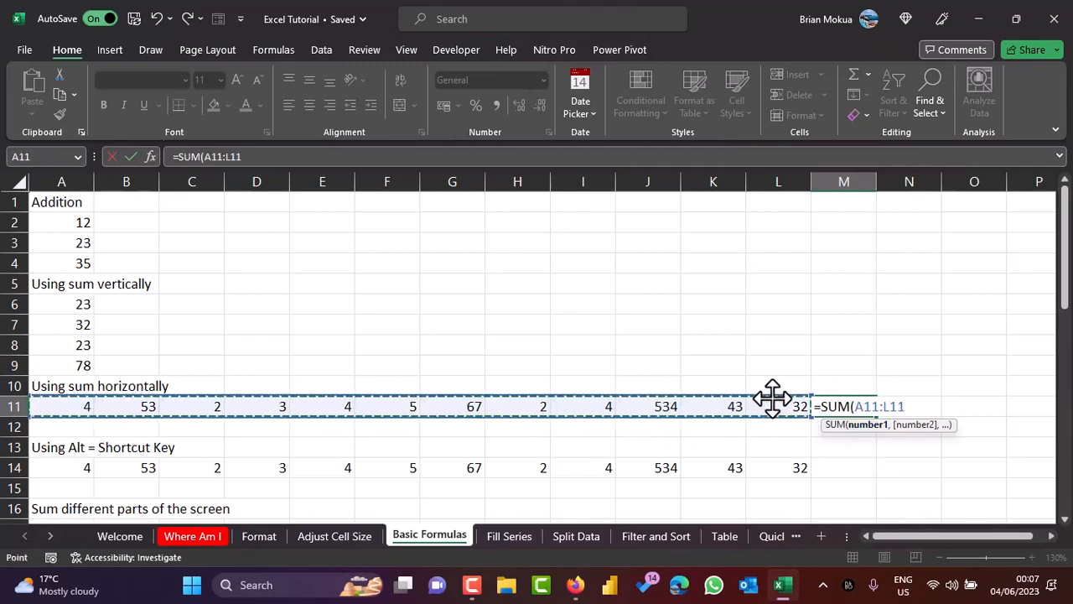
pyautogui.hotkey('ctrl', 'Return')
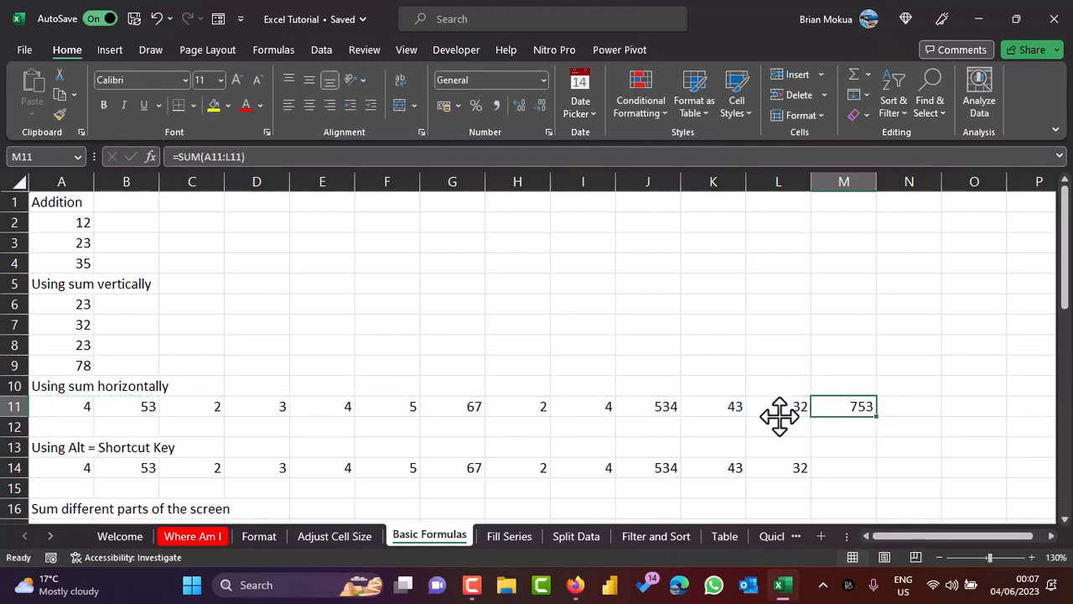
# Step: Total row 14 in cell M14 with an AutoSum of the range A14:L14
pyautogui.click(839, 466)
pyautogui.scroll(-1, 839, 460)
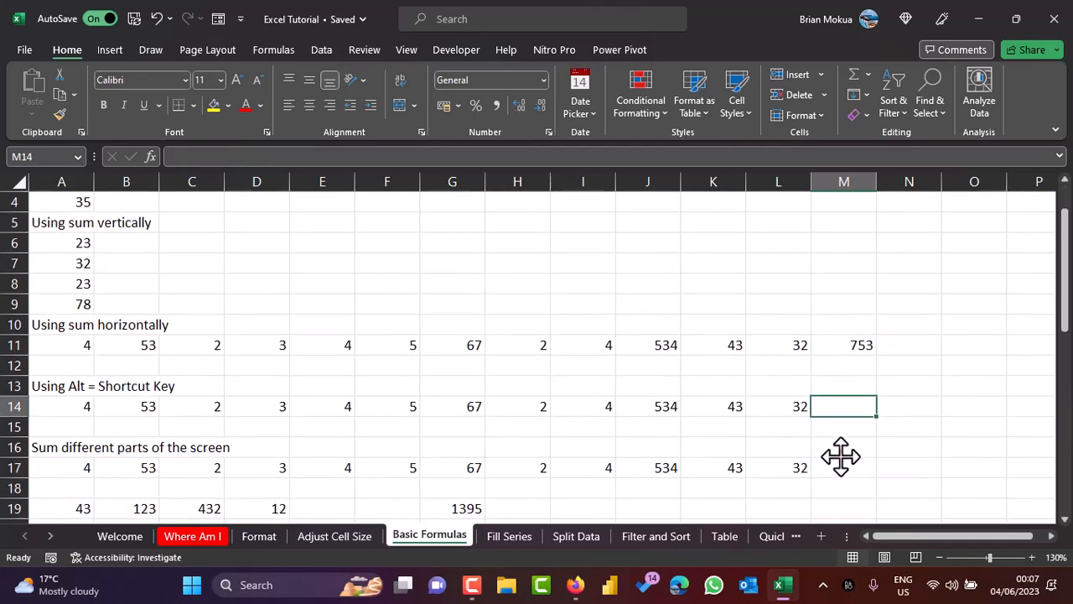
pyautogui.hotkey('alt', '=')
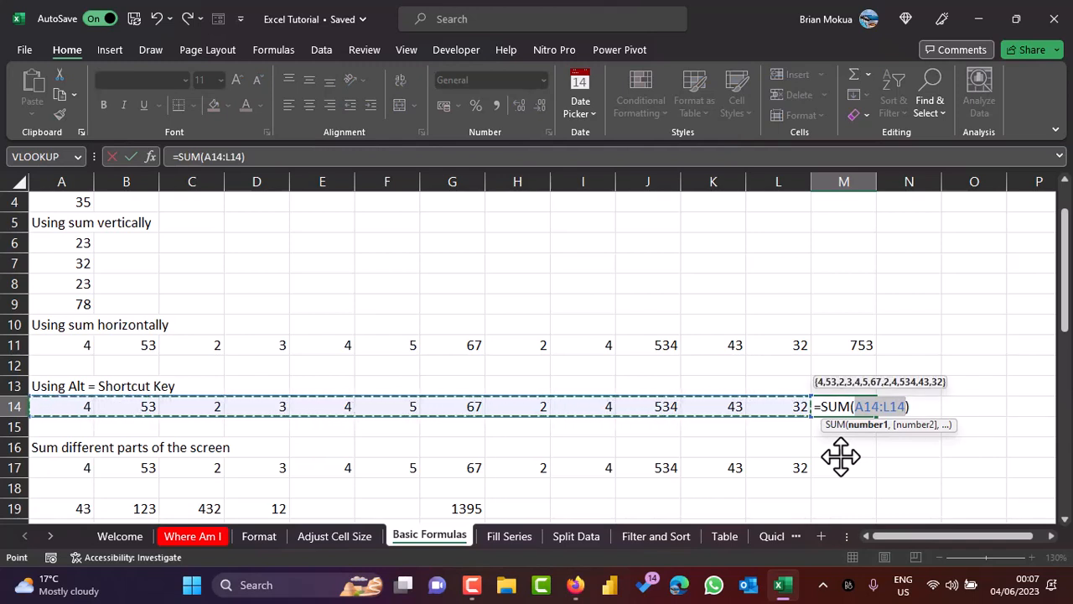
pyautogui.hotkey('ctrl', 'Return')
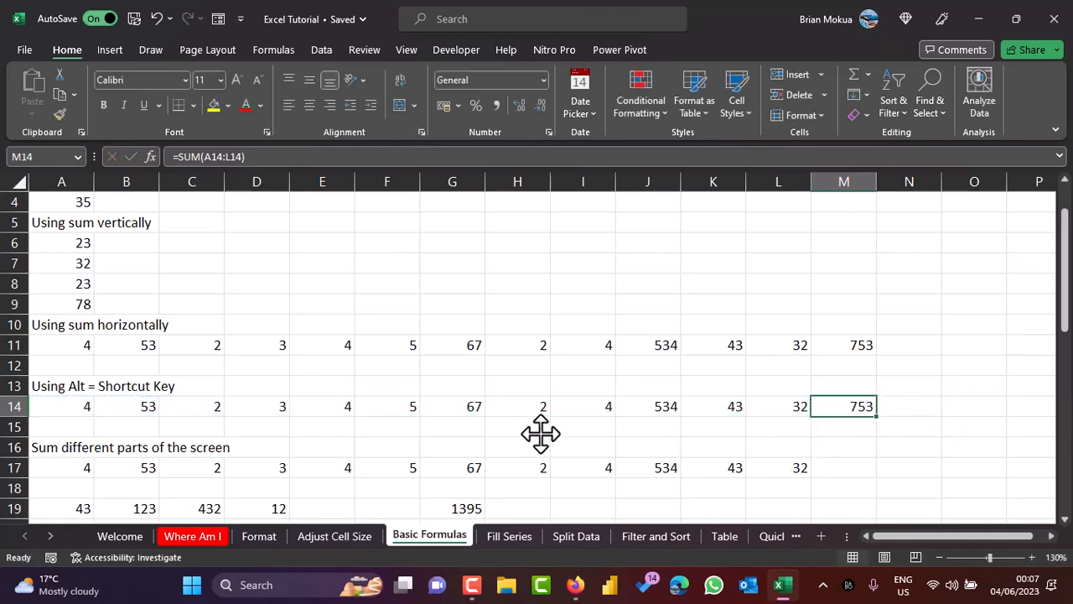
# Step: Clear the existing SUM formula from cell G19 in the section on summing different parts
pyautogui.scroll(-1, 541, 430)
pyautogui.click(453, 451)
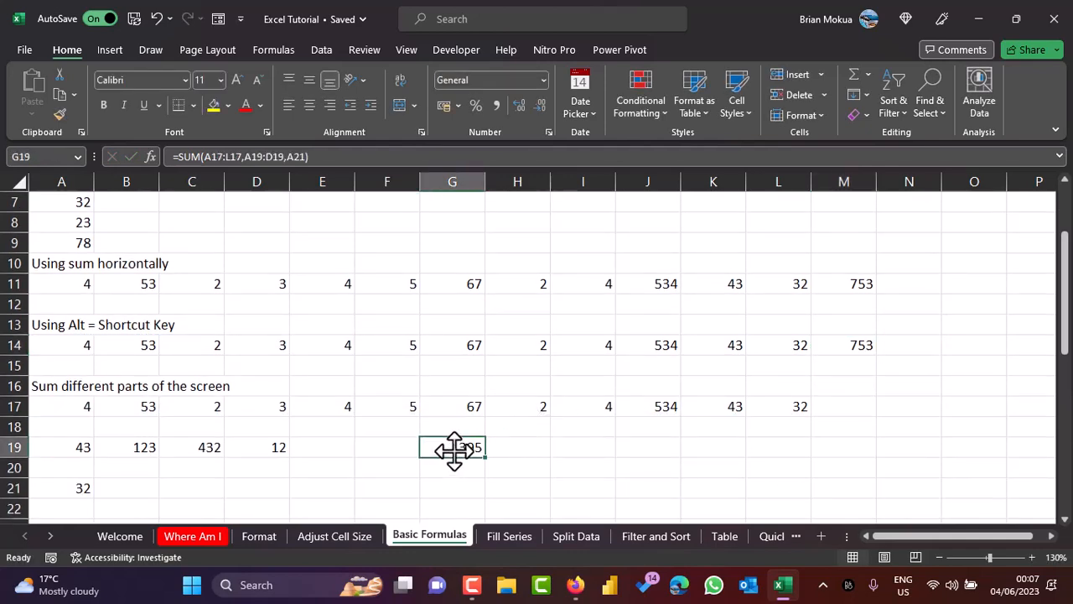
pyautogui.press('Delete')
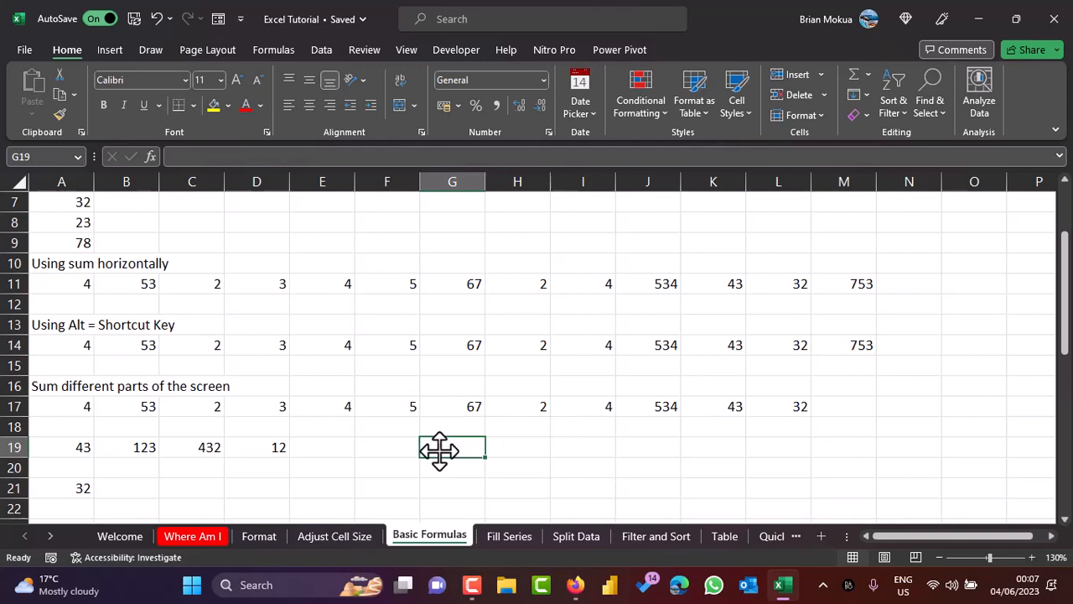
pyautogui.click(7, 408)
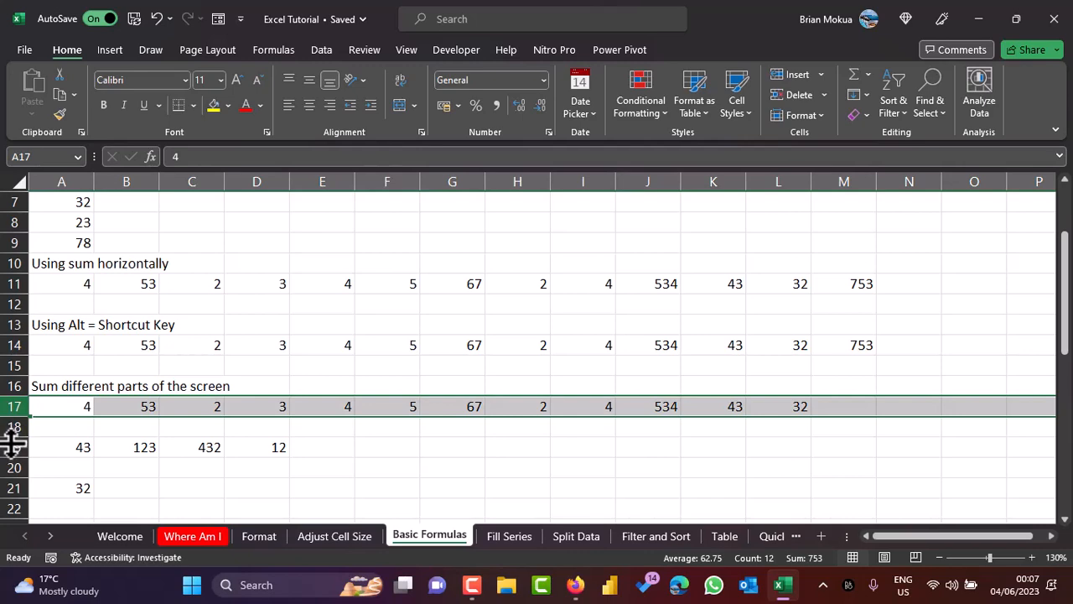
pyautogui.click(6, 447)
pyautogui.click(6, 488)
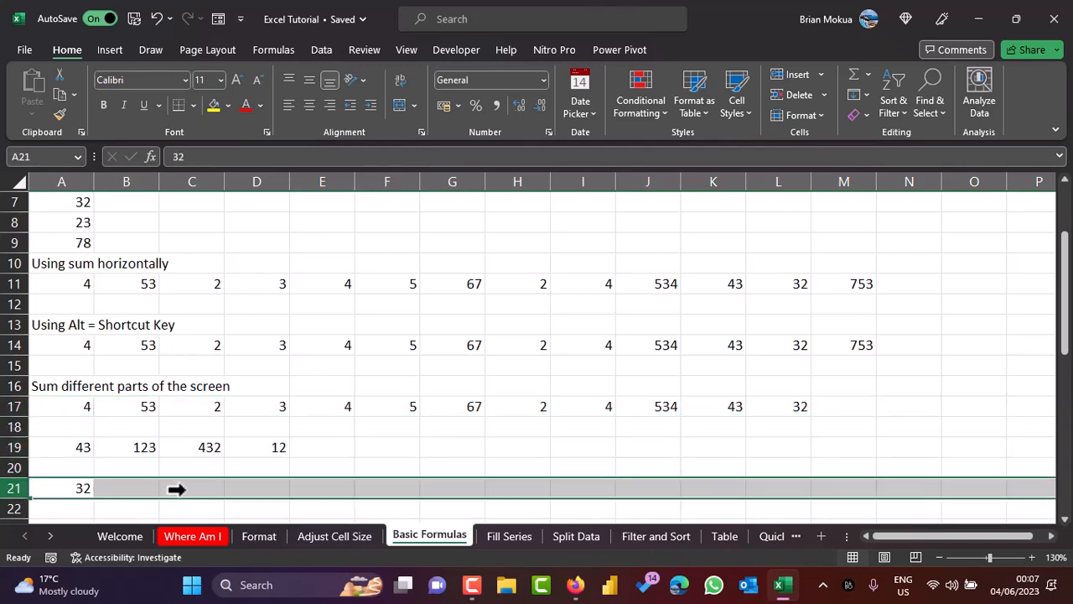
# Step: Total the three separate ranges of rows 17, 19 and 21 in cell M21 with the formula =SUM(A17:L17,A19:D19,A21)
pyautogui.scroll(-1, 186, 480)
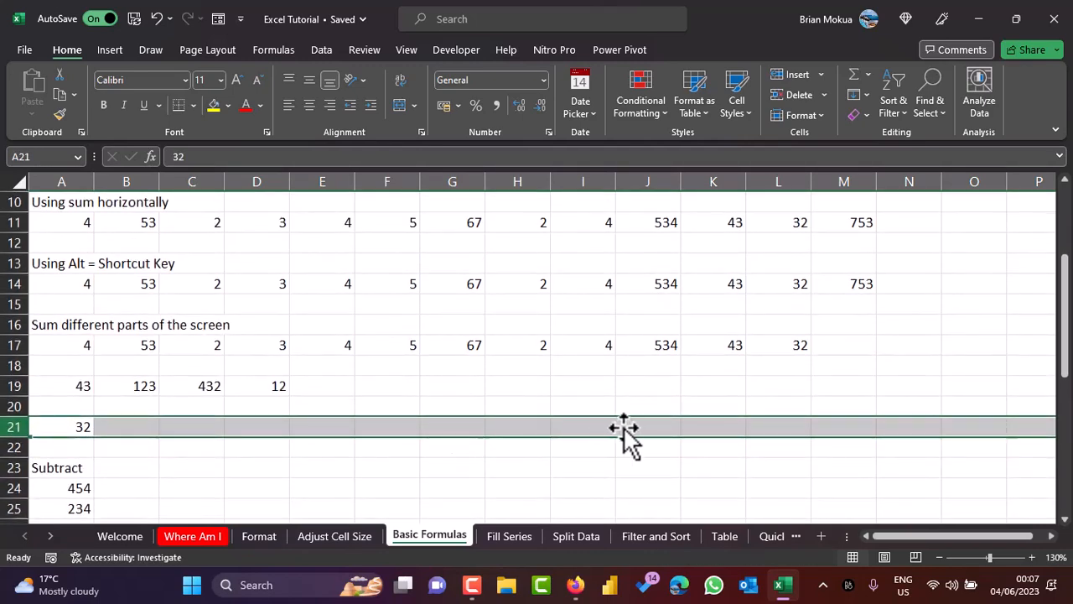
pyautogui.click(828, 428)
pyautogui.write('=')
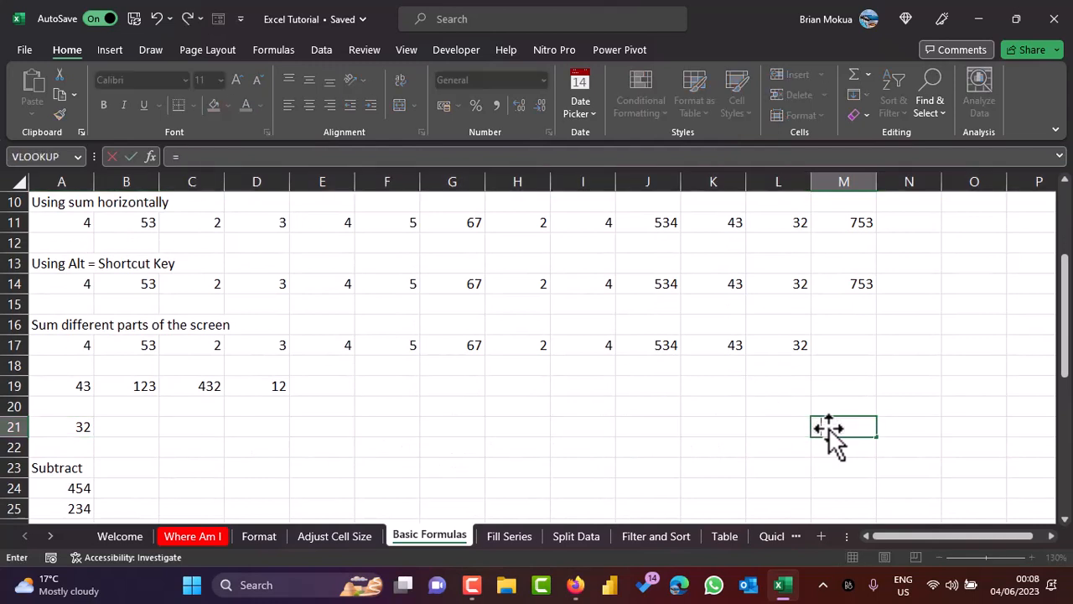
pyautogui.write('sum')
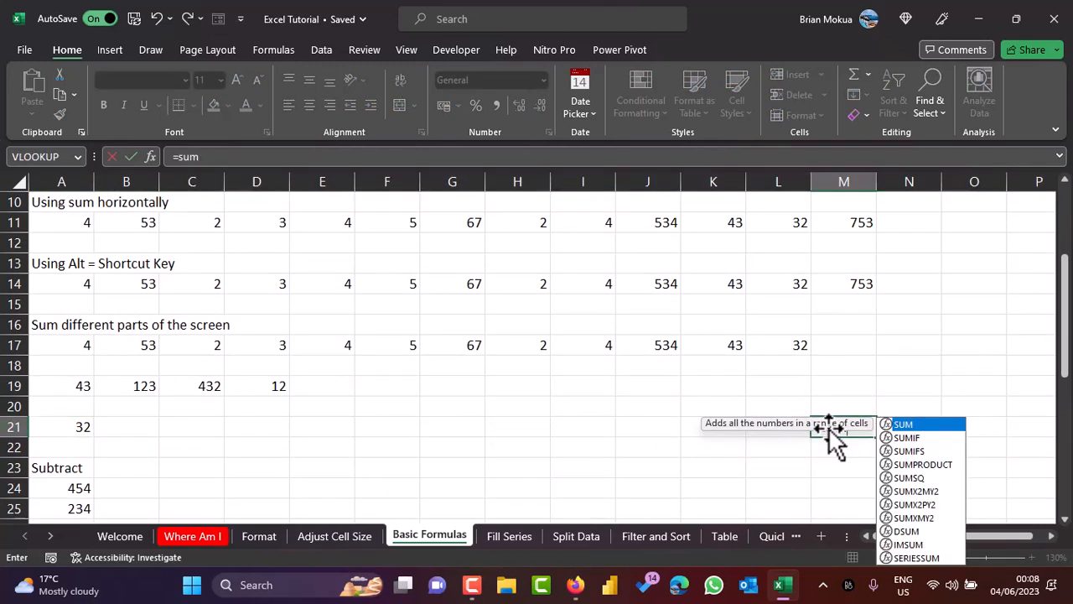
pyautogui.doubleClick(899, 425)
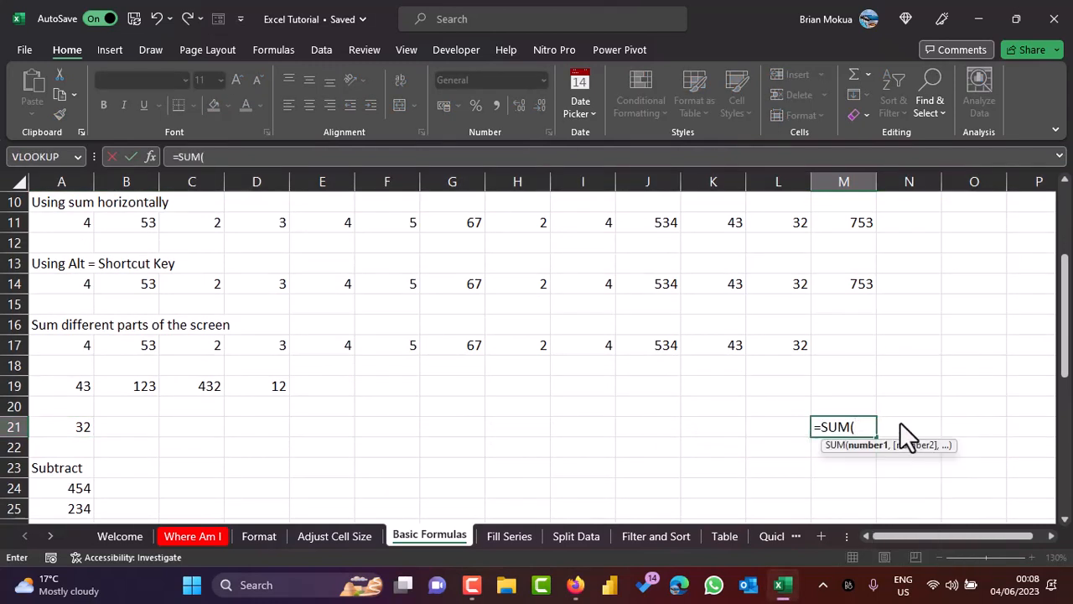
pyautogui.moveTo(72, 343); pyautogui.dragTo(797, 350)
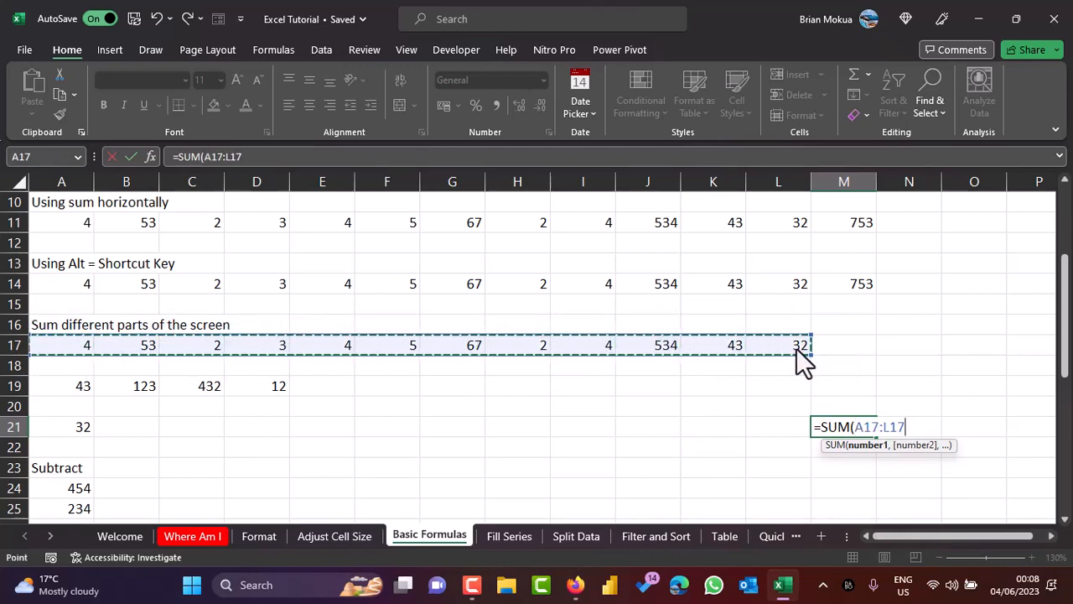
pyautogui.write(',')
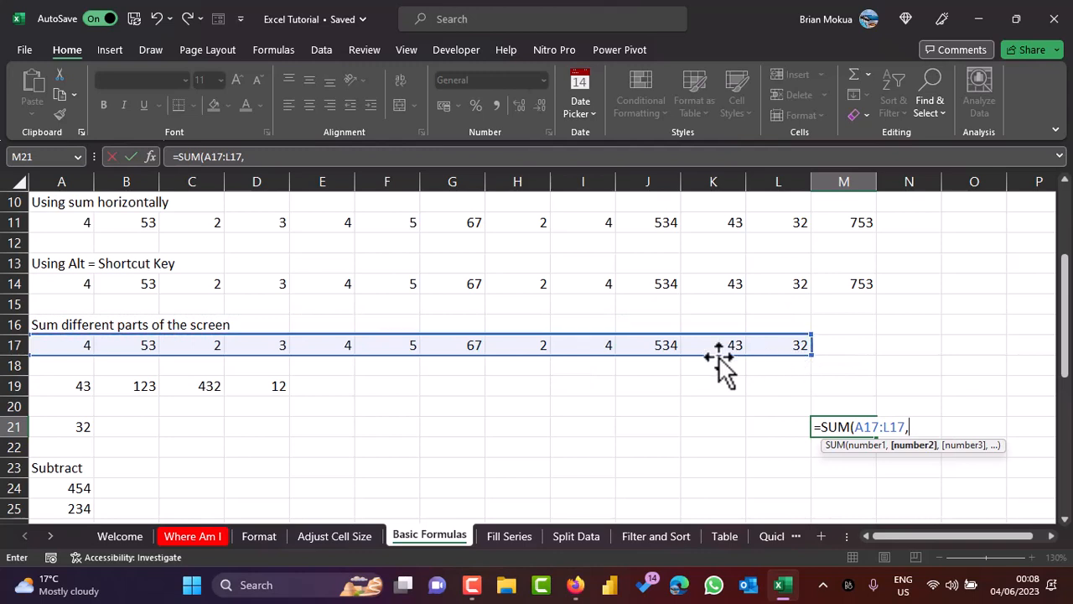
pyautogui.moveTo(69, 388); pyautogui.dragTo(277, 395)
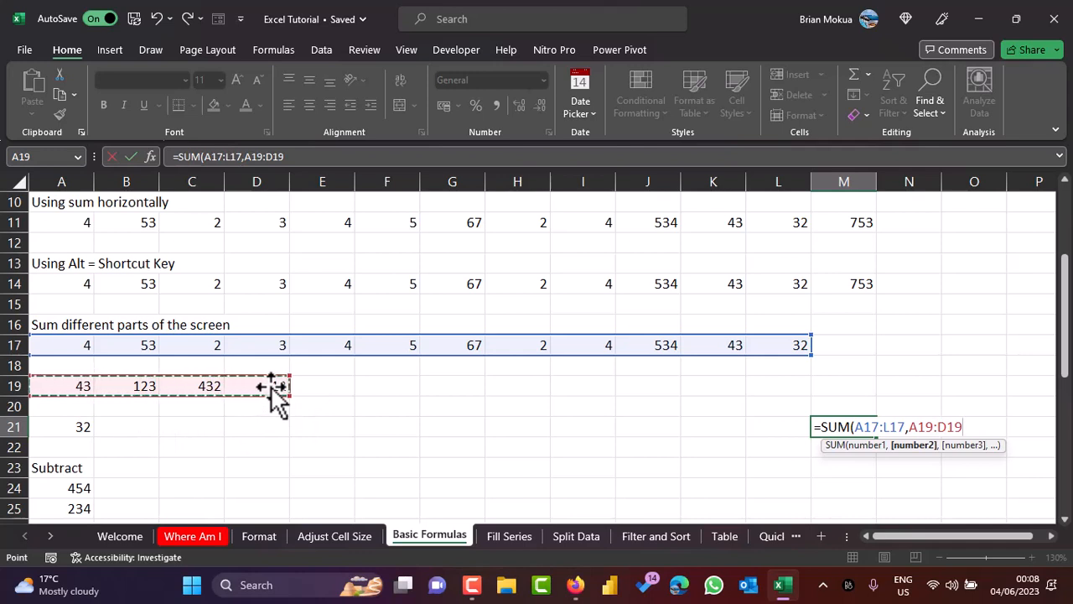
pyautogui.write(',')
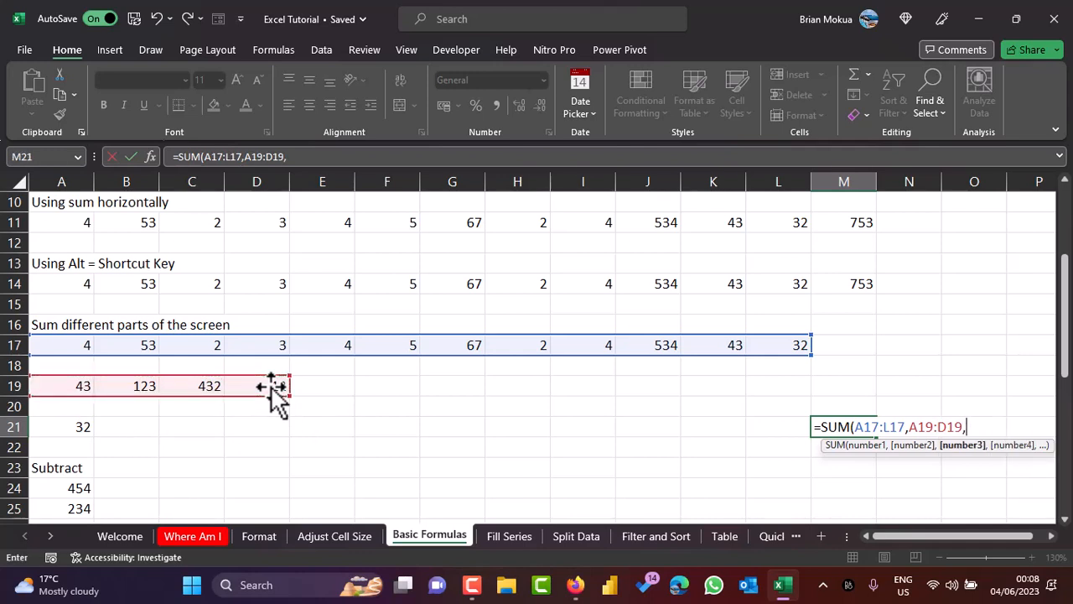
pyautogui.click(75, 430)
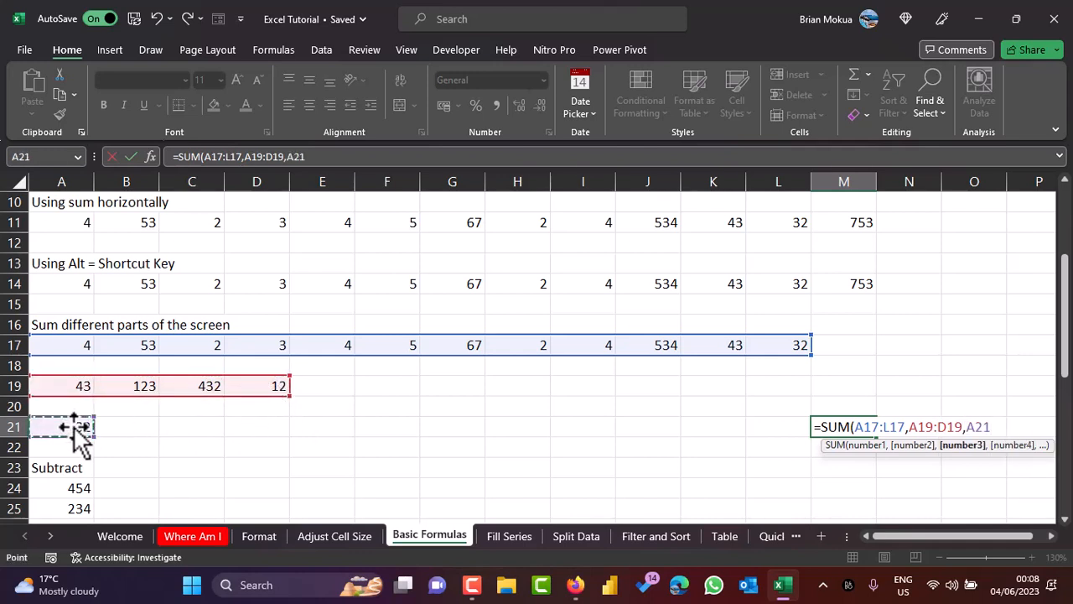
pyautogui.write(')')
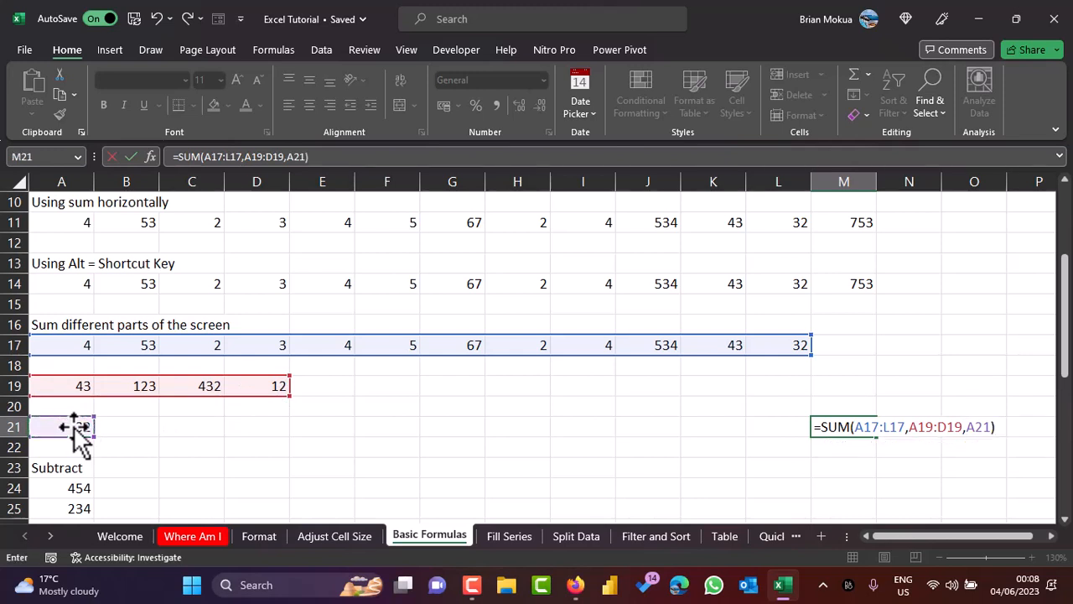
pyautogui.hotkey('ctrl', 'Return')
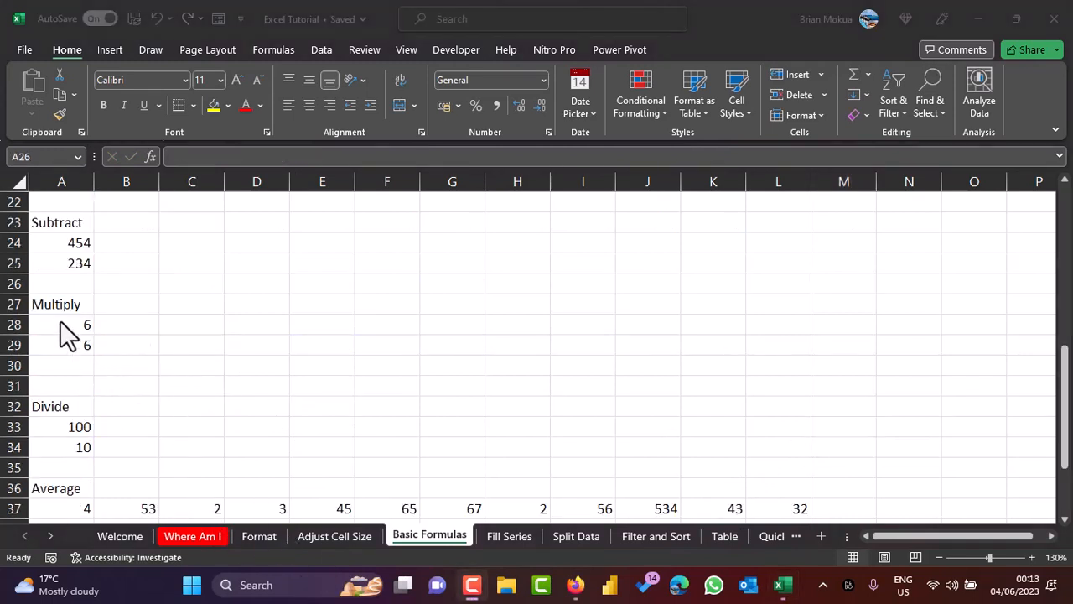
# Step: Subtract the second value from the first in cell A26 of the Subtract section with the formula =A24-A25
pyautogui.click(67, 285)
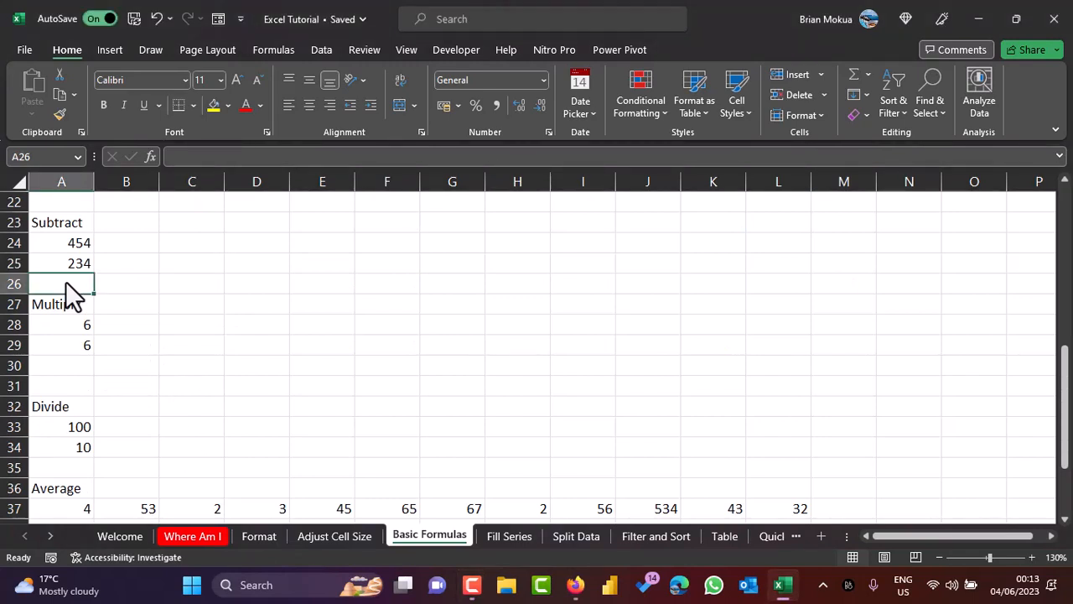
pyautogui.write('=')
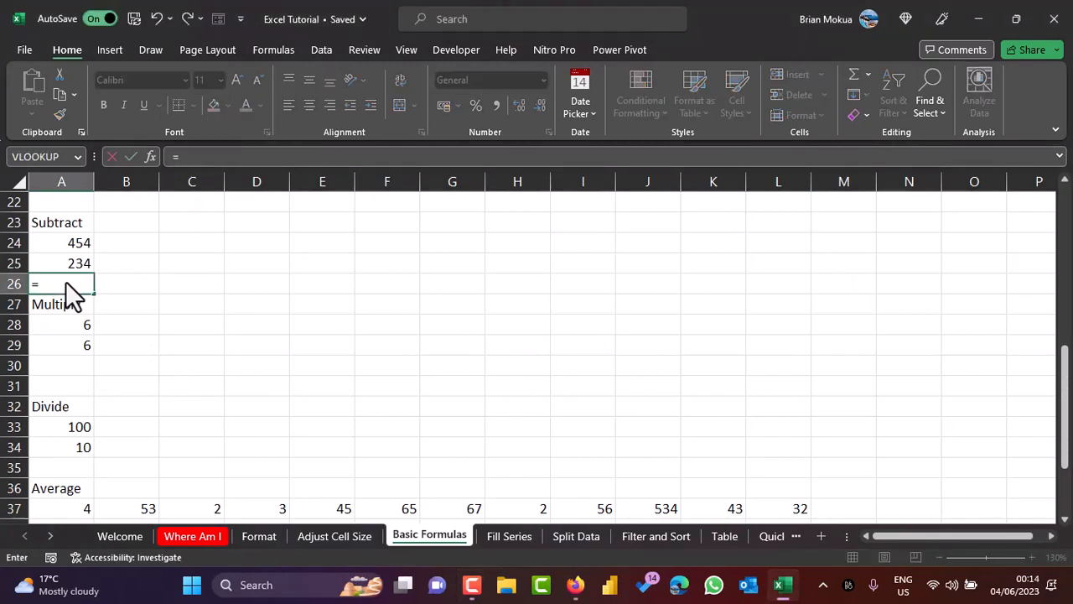
pyautogui.click(74, 244)
pyautogui.write('-')
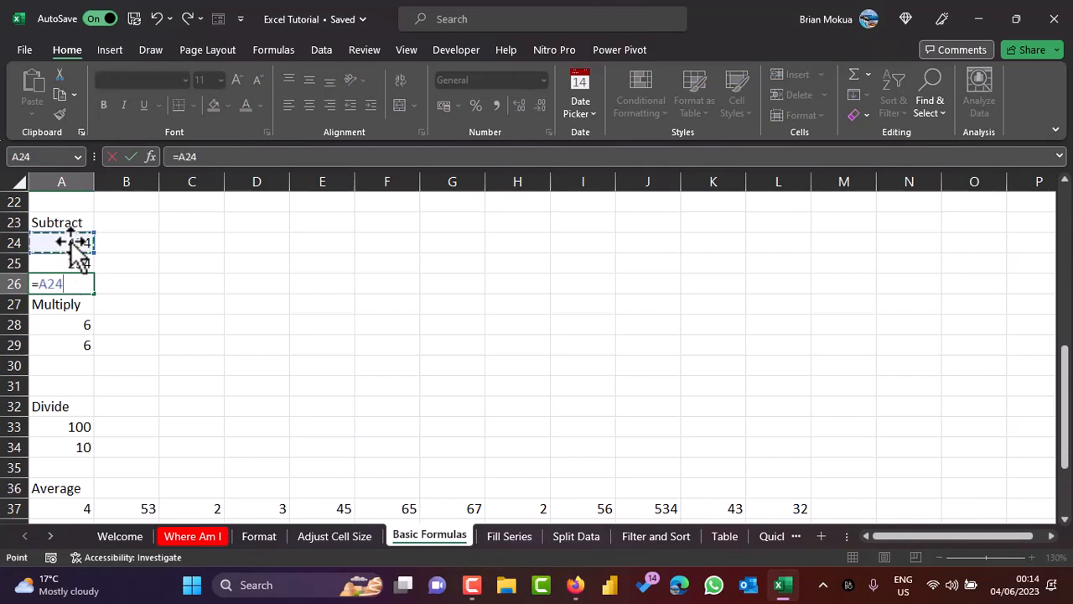
pyautogui.click(70, 264)
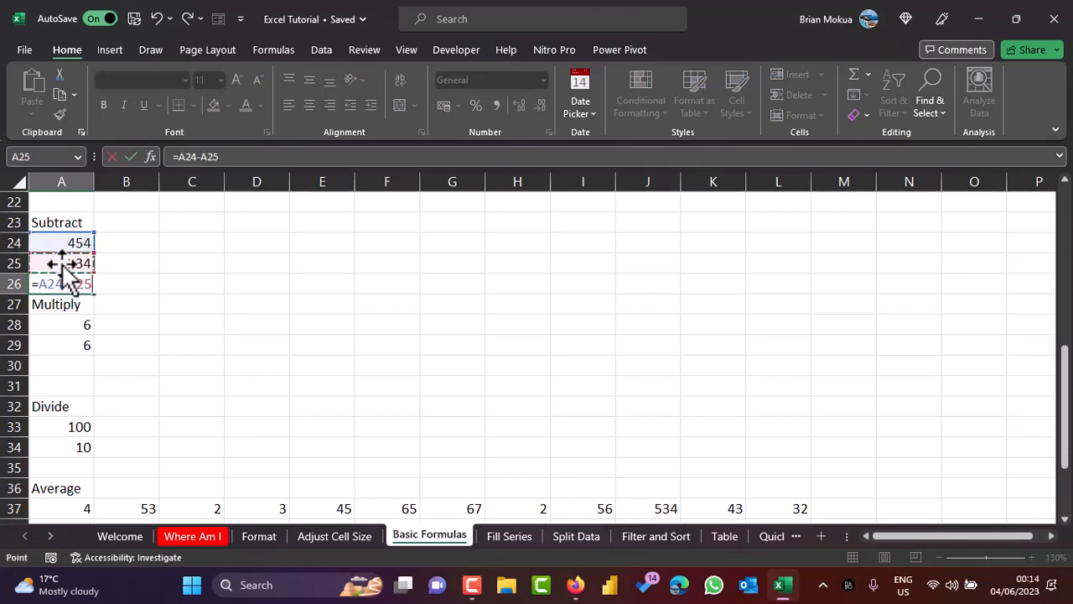
pyautogui.press('Return')
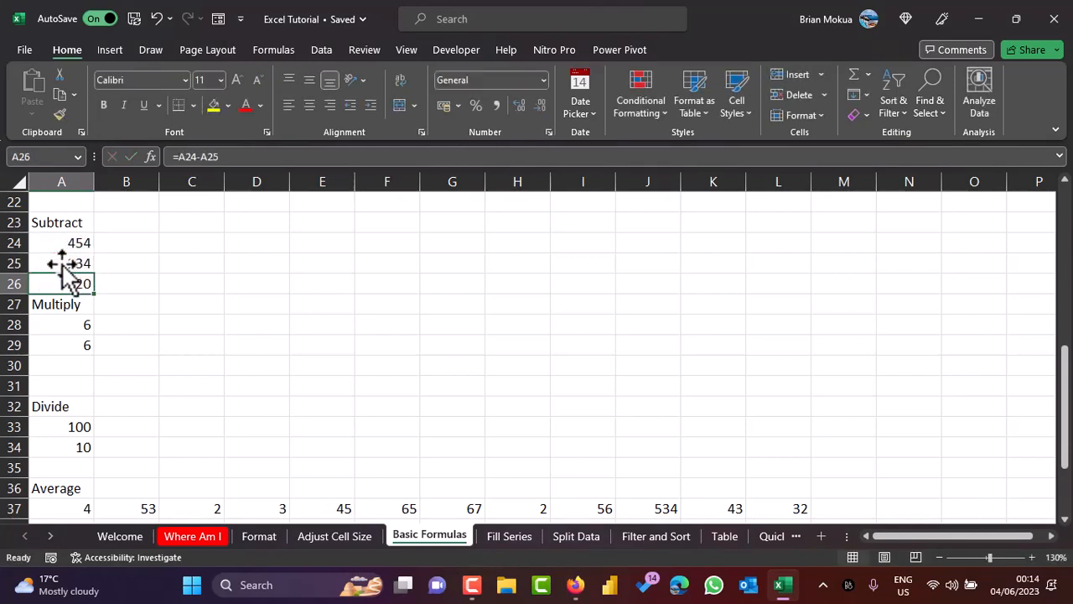
# Step: Multiply the two values of the Multiply section in cell A30 with the formula =A28*A29
pyautogui.click(62, 367)
pyautogui.write('=')
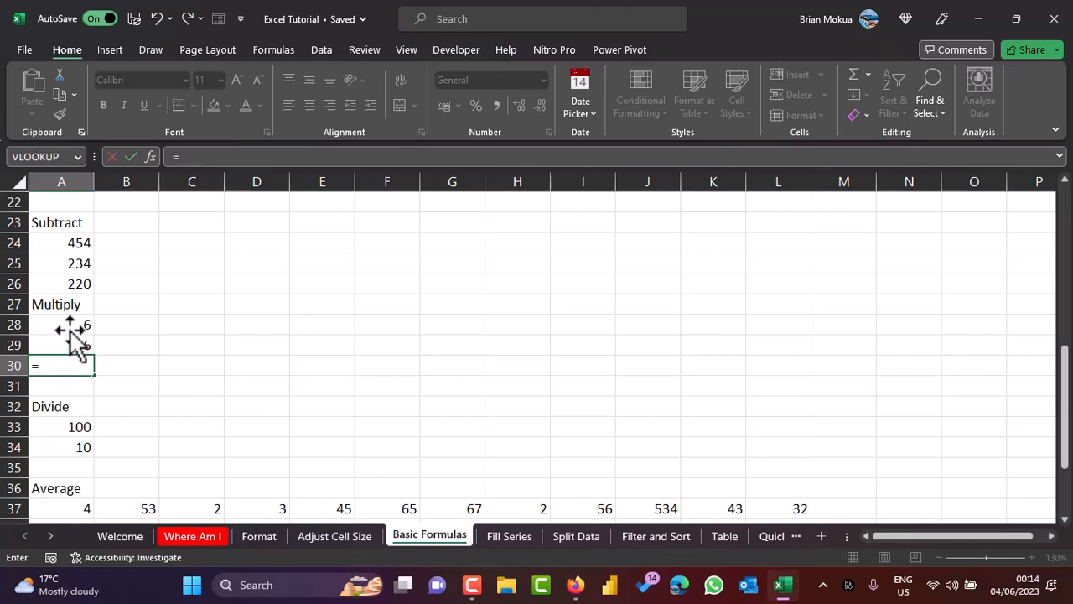
pyautogui.click(71, 329)
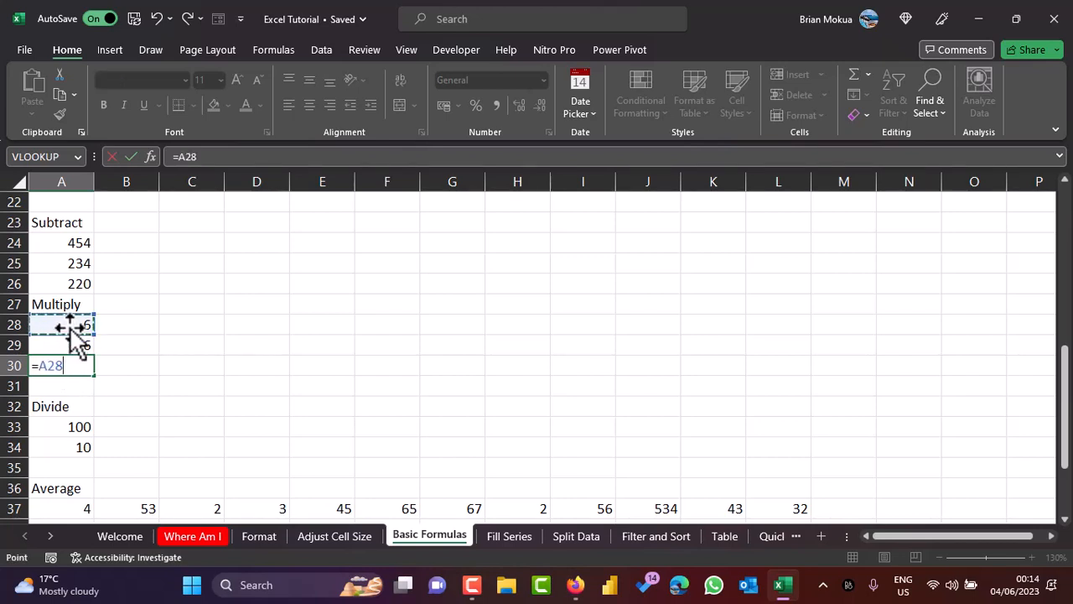
pyautogui.write('*')
pyautogui.click(67, 348)
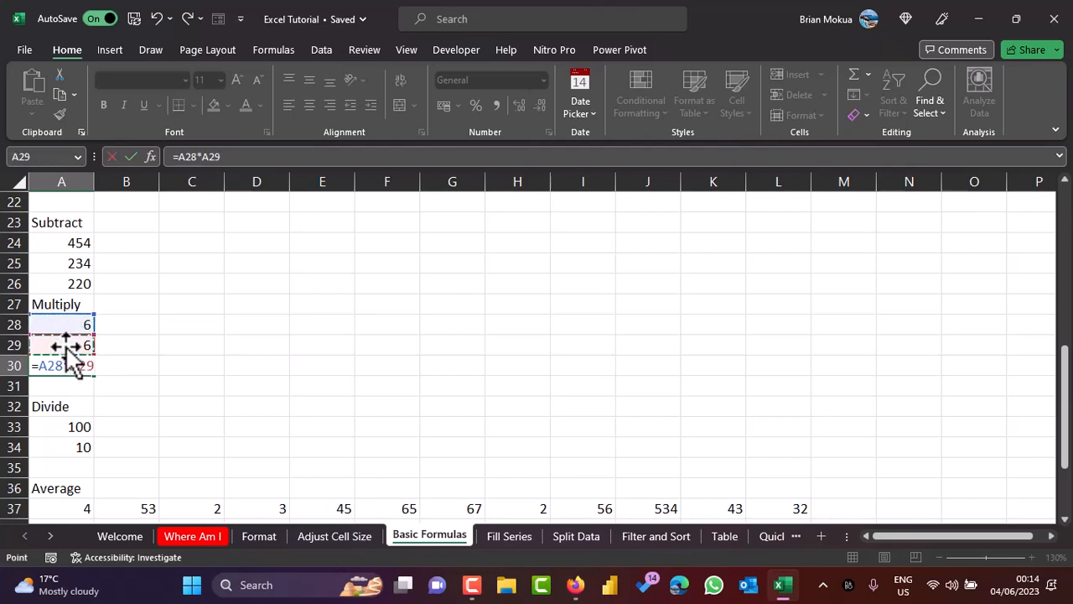
pyautogui.hotkey('ctrl', 'Return')
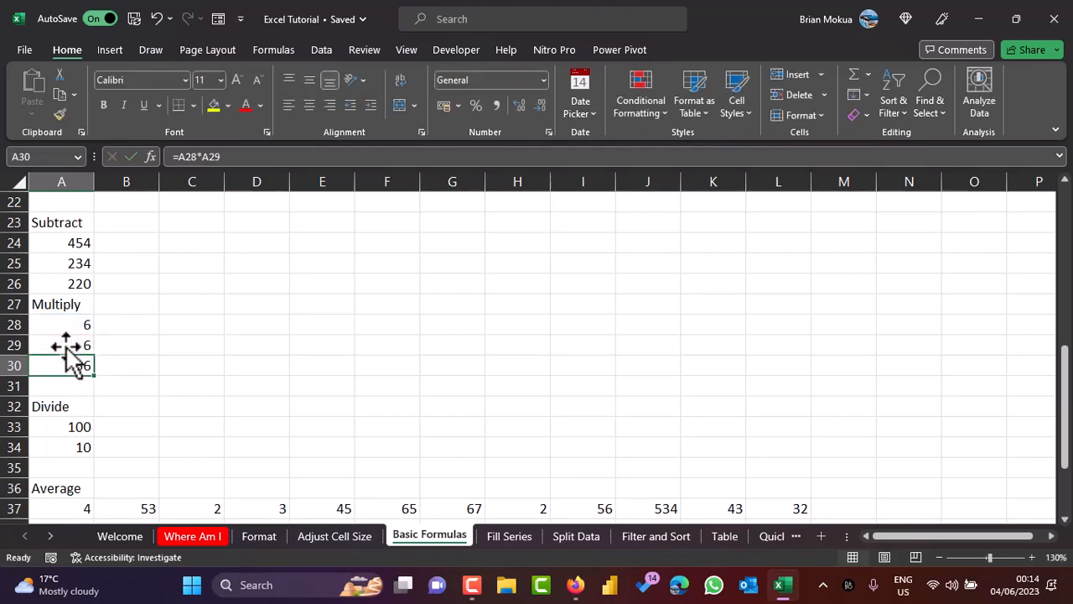
# Step: Divide the first value of the Divide section by the second in cell A35 with the formula =A33/A34
pyautogui.click(77, 466)
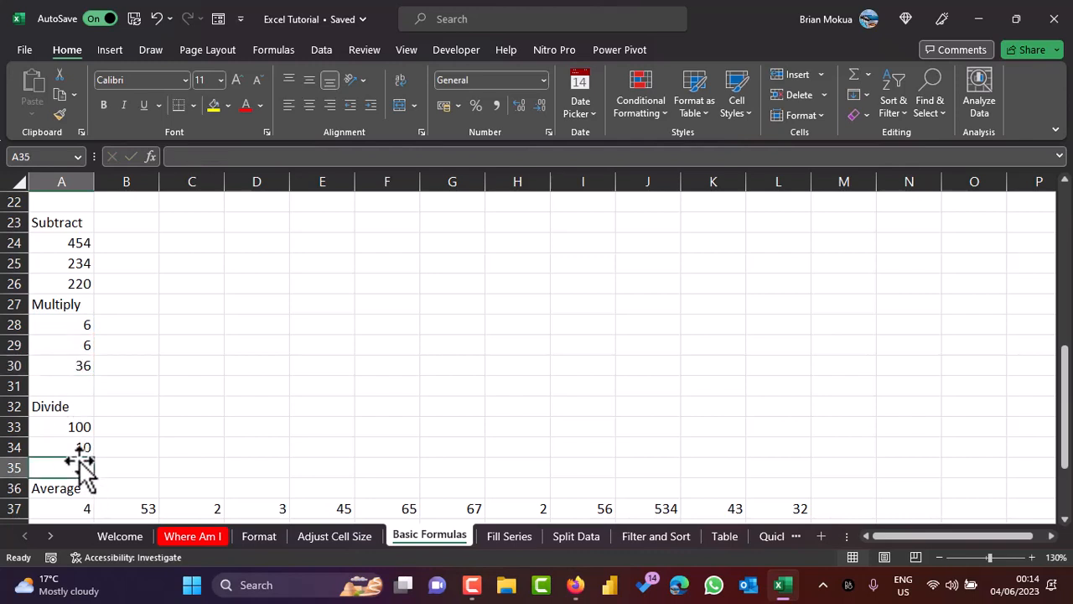
pyautogui.write('=')
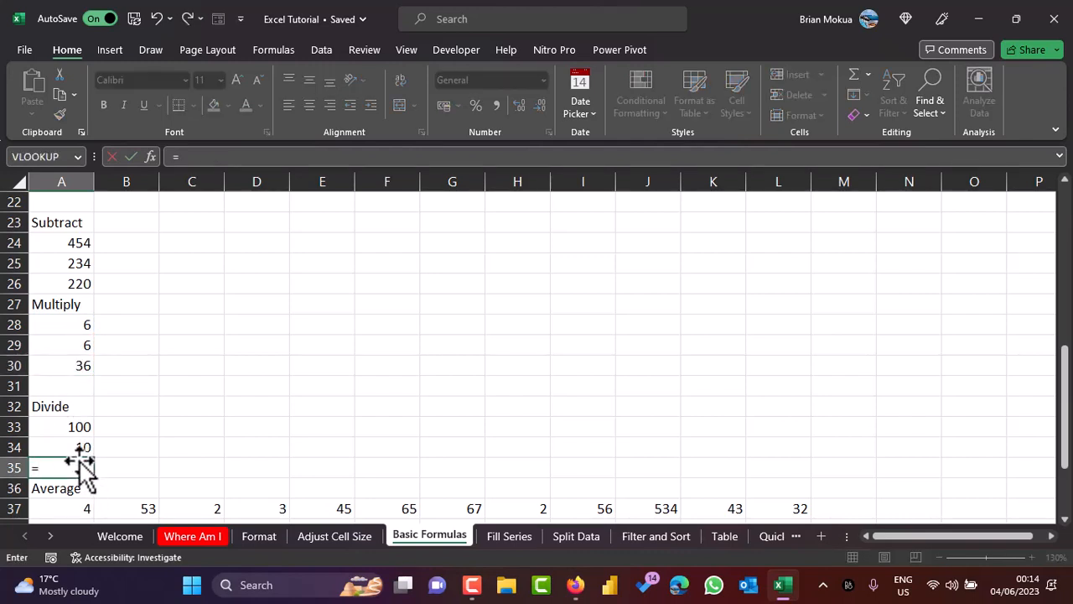
pyautogui.click(81, 426)
pyautogui.write('/')
pyautogui.click(76, 448)
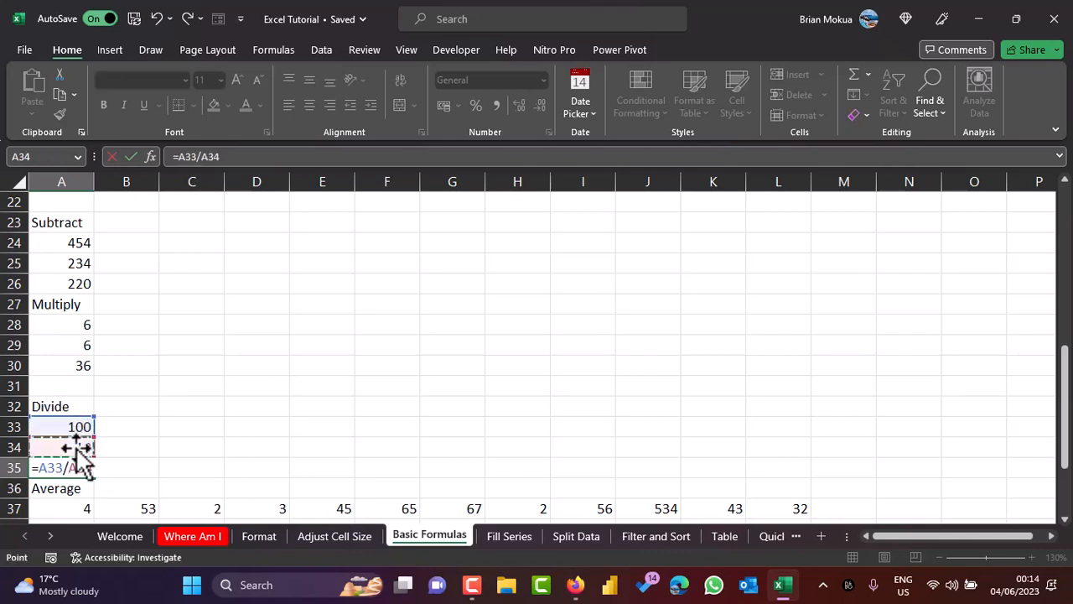
pyautogui.hotkey('ctrl', 'Return')
# Step: Calculate the average of row 37 in cell M37 with the formula =AVERAGE(A37:L37)
pyautogui.scroll(-3, 92, 436)
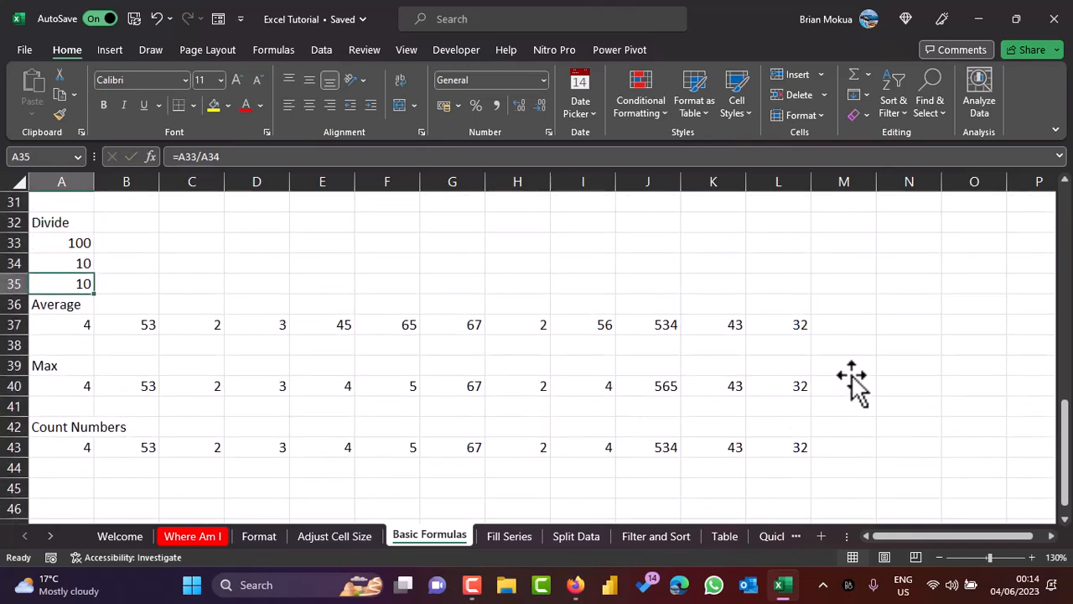
pyautogui.click(844, 327)
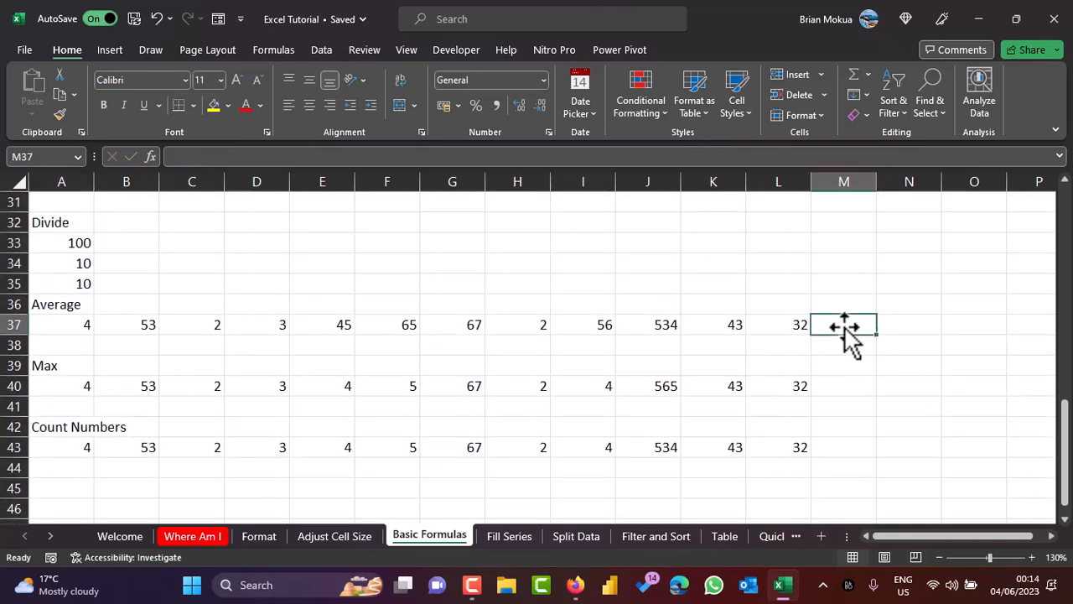
pyautogui.write('=')
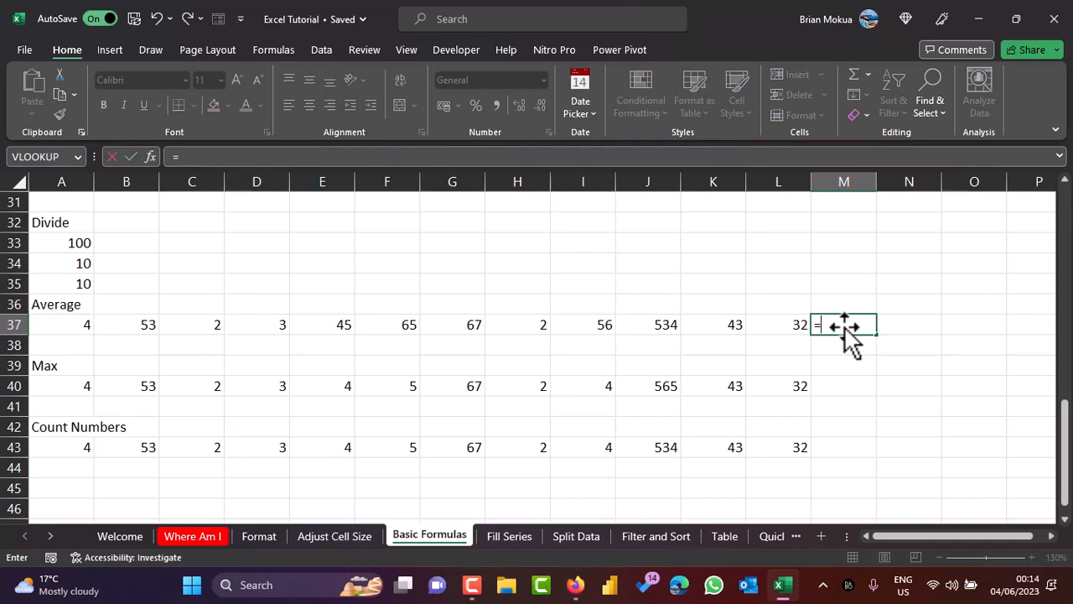
pyautogui.write('ave')
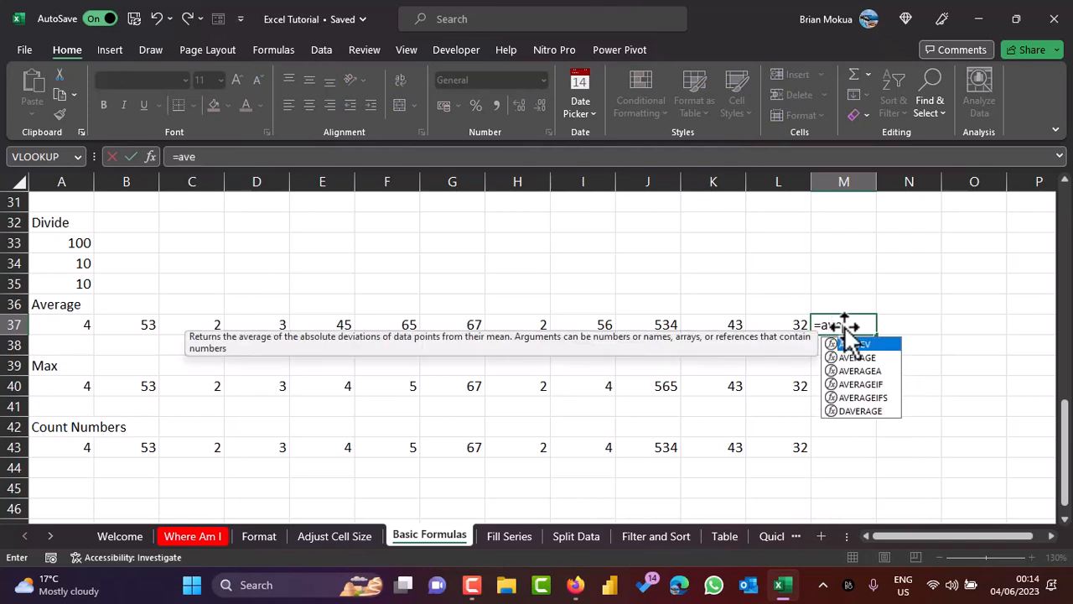
pyautogui.doubleClick(876, 356)
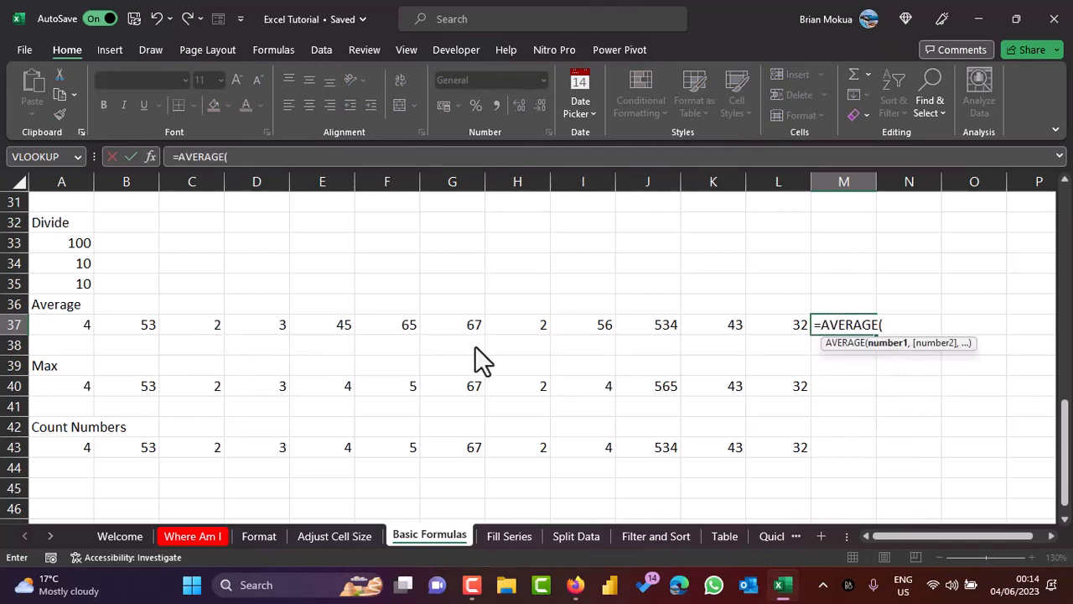
pyautogui.moveTo(76, 331); pyautogui.dragTo(791, 324)
pyautogui.write(')')
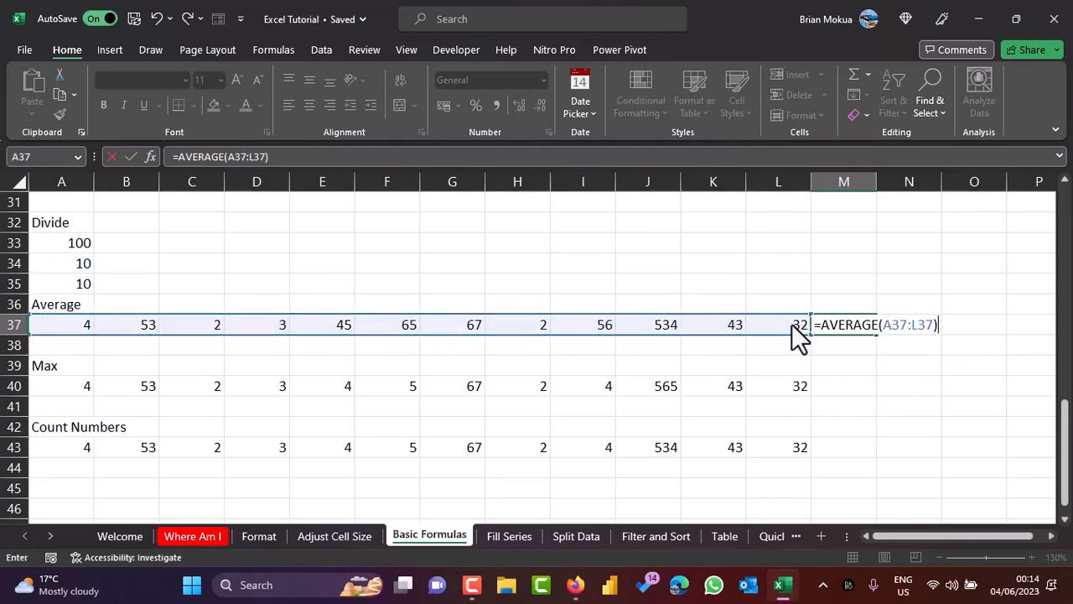
pyautogui.hotkey('ctrl', 'Return')
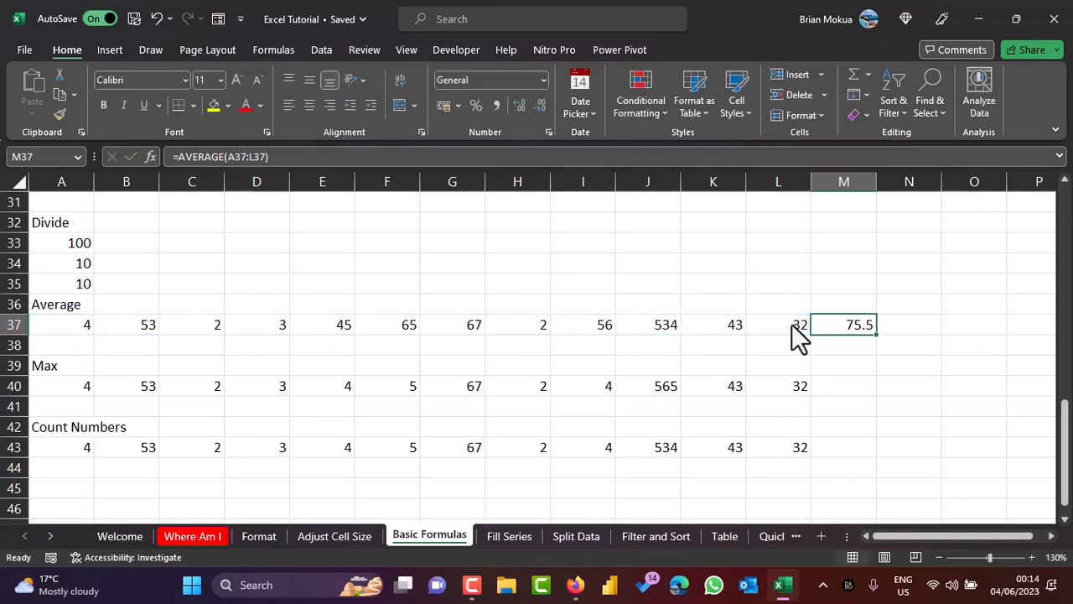
# Step: Find the largest value of row 40 in cell M40 with the formula =MAX(A40:L40)
pyautogui.click(846, 386)
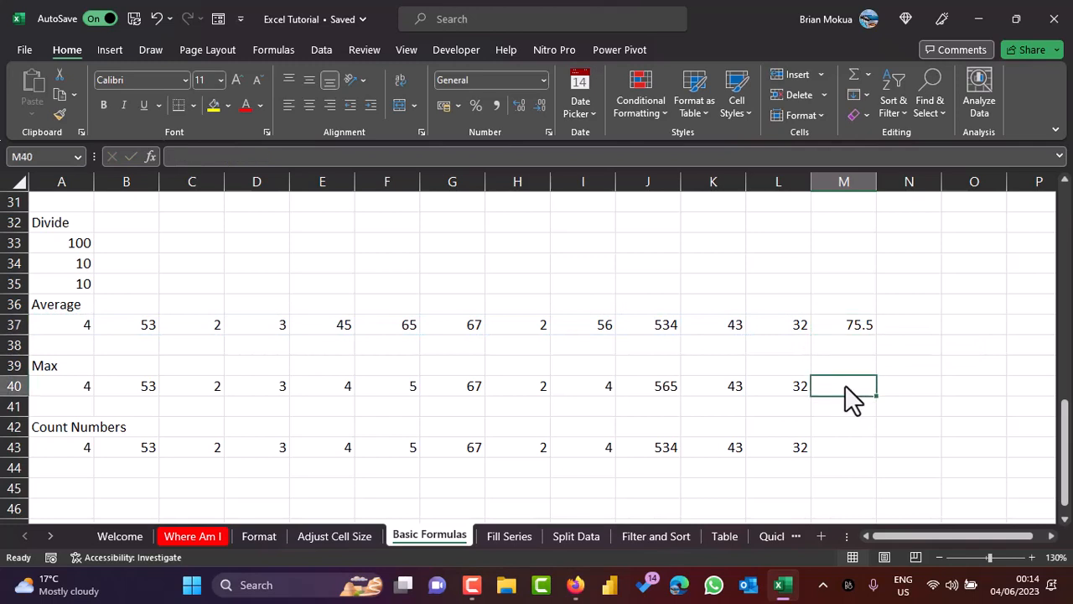
pyautogui.write('=')
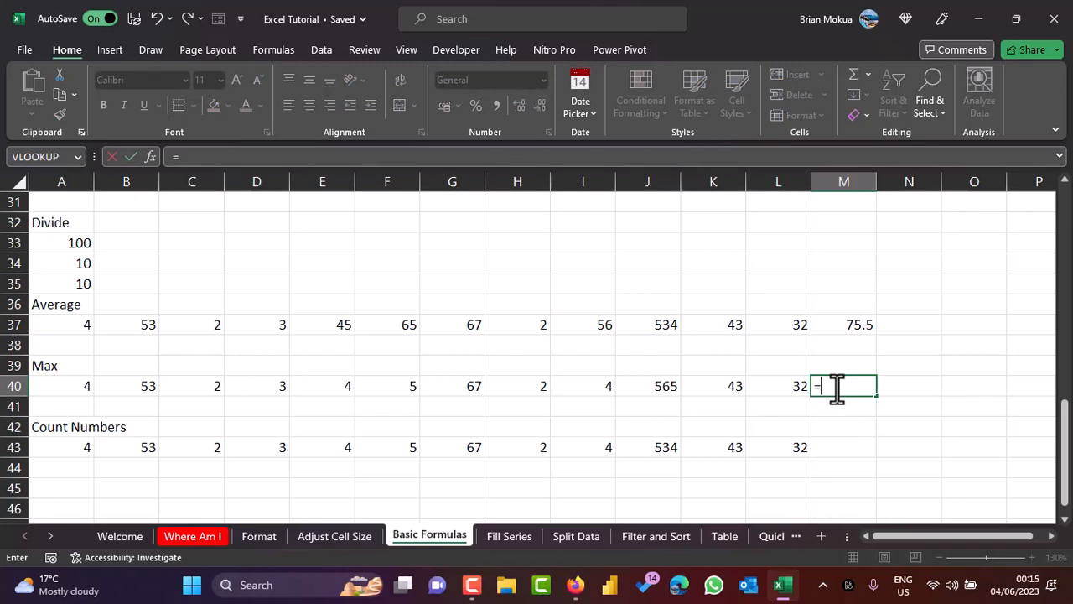
pyautogui.write('max')
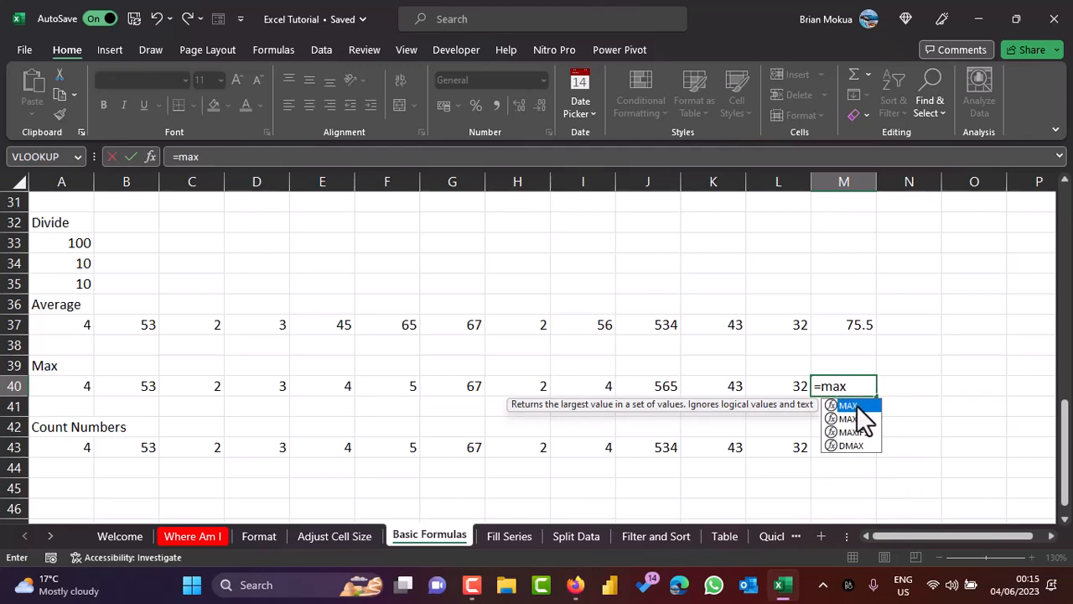
pyautogui.press('Tab')
pyautogui.moveTo(78, 386); pyautogui.dragTo(784, 392)
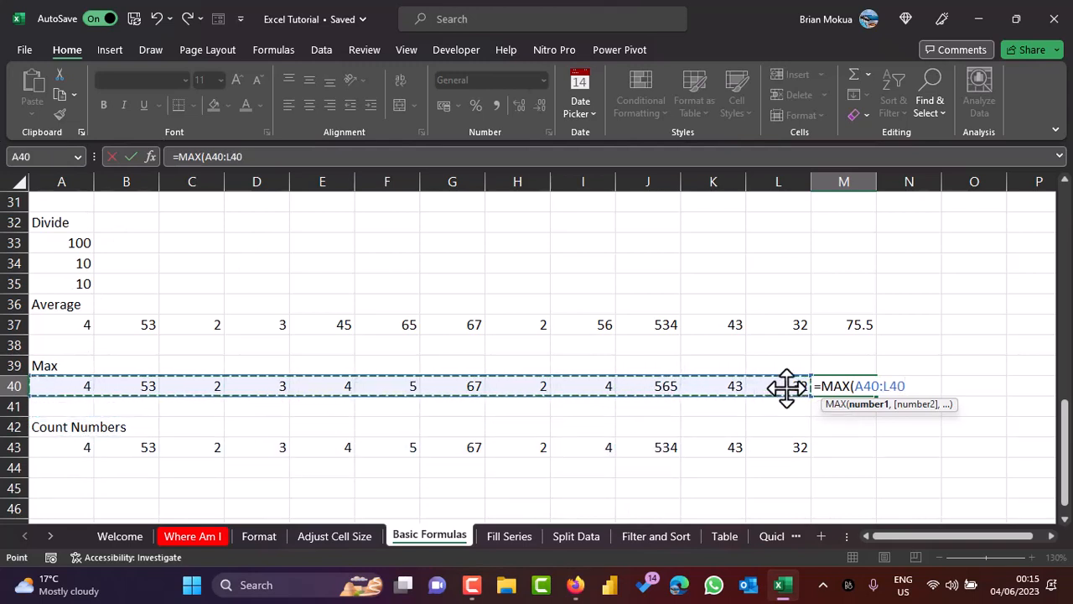
pyautogui.hotkey('ctrl', 'Return')
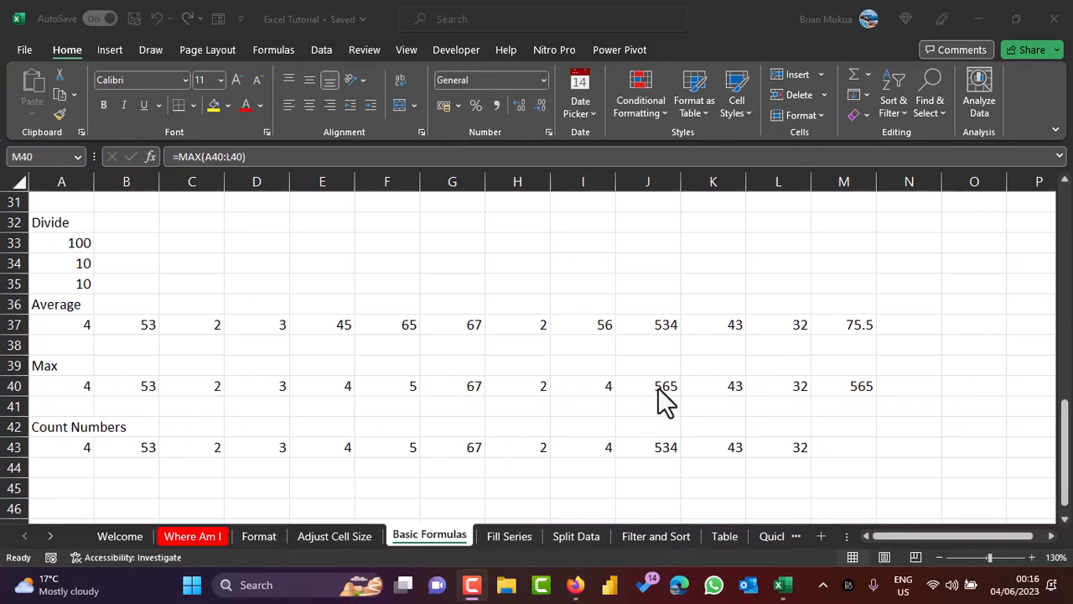
# Step: Count the numbers of row 43 in cell M43 with the formula =COUNT(A43:L43)
pyautogui.click(826, 387)
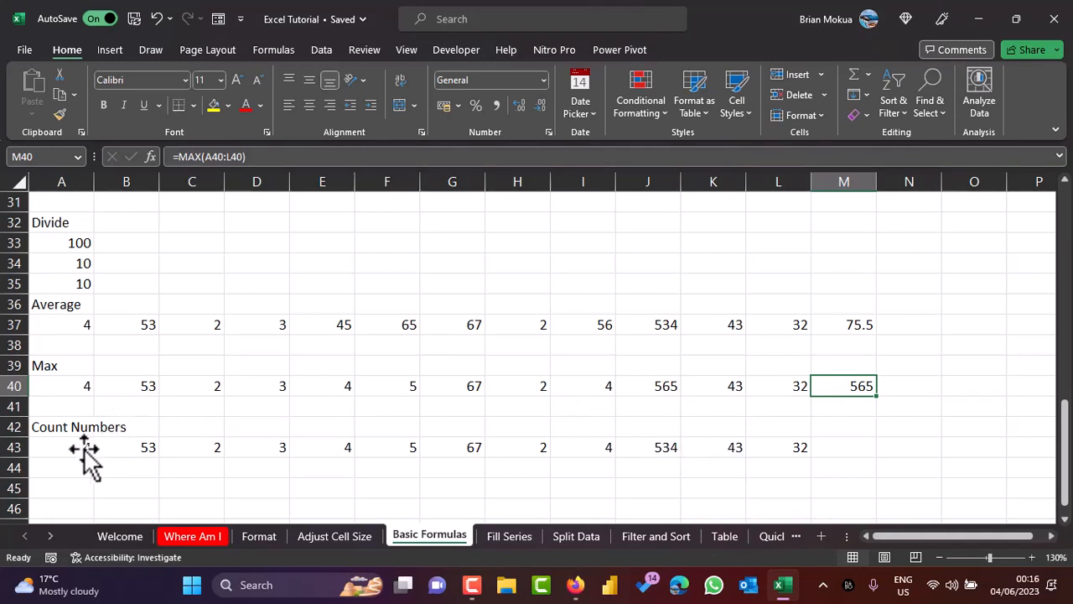
pyautogui.moveTo(84, 445); pyautogui.dragTo(806, 448)
pyautogui.click(845, 449)
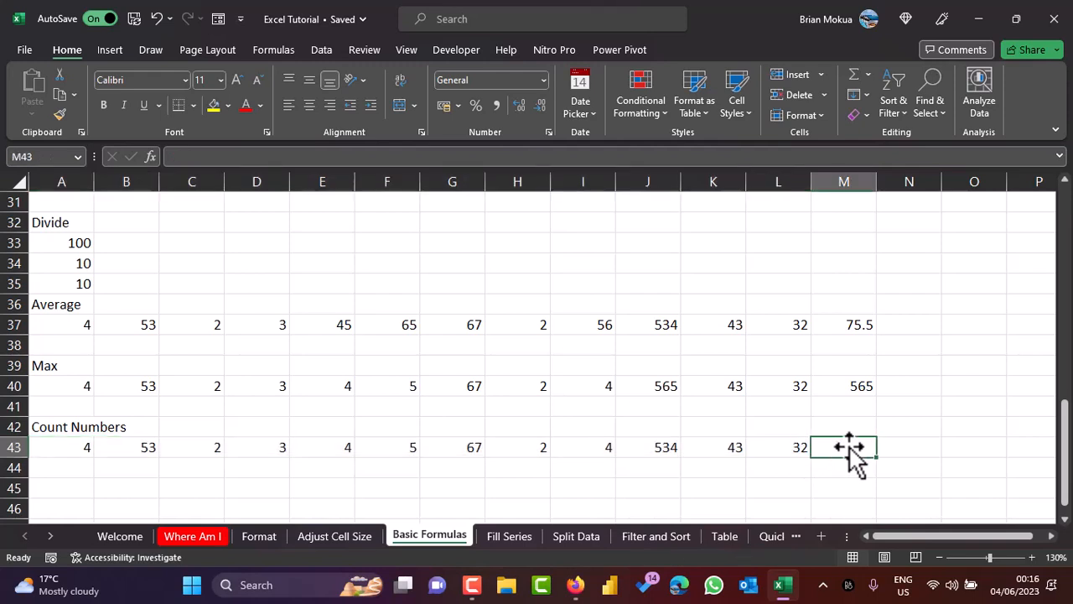
pyautogui.write('=coun')
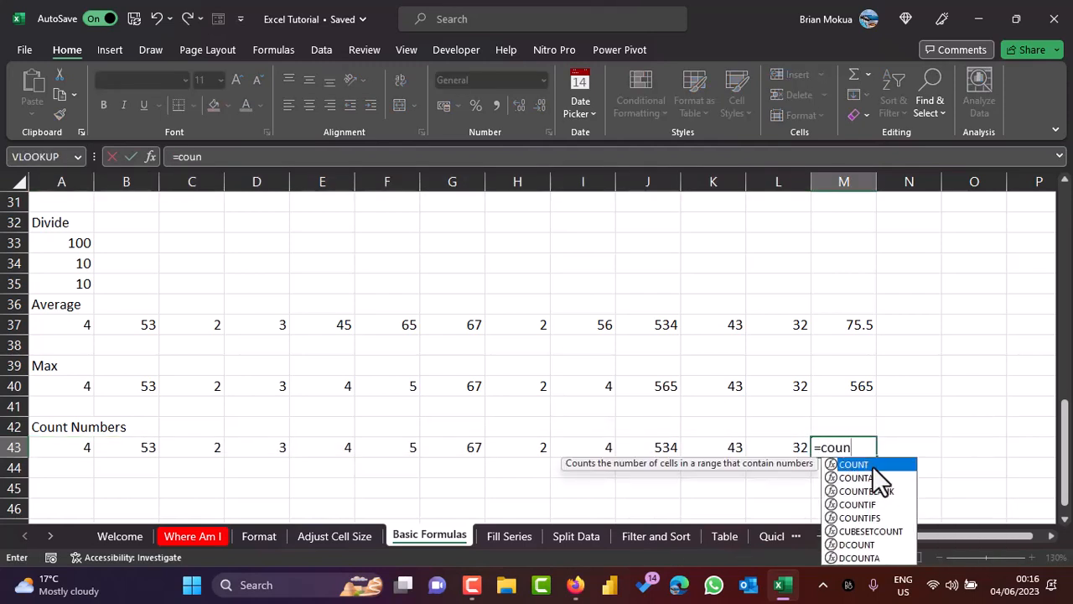
pyautogui.doubleClick(859, 465)
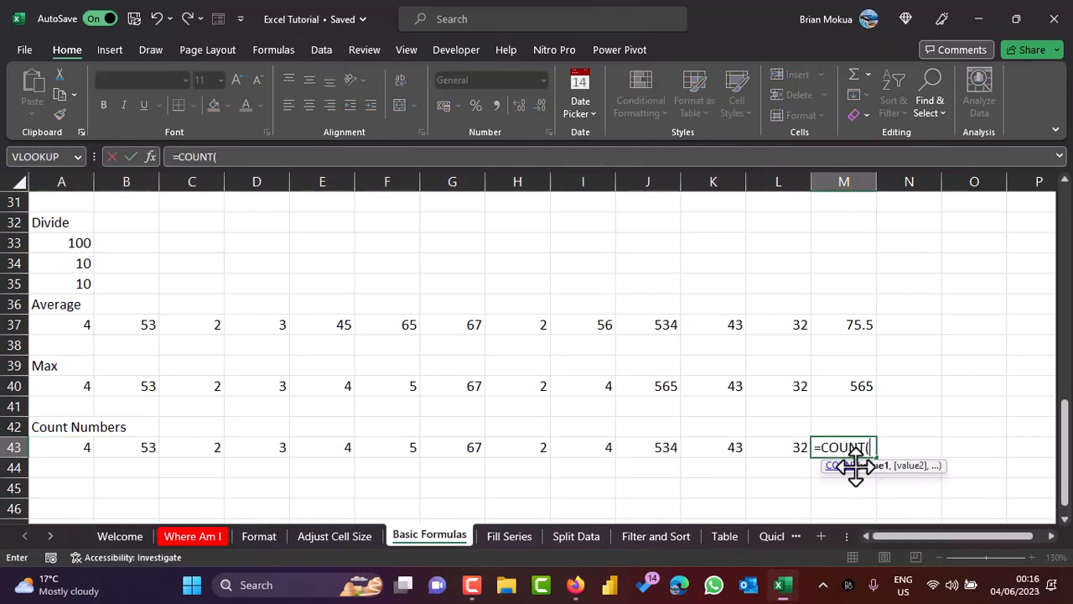
pyautogui.moveTo(82, 457); pyautogui.dragTo(780, 466)
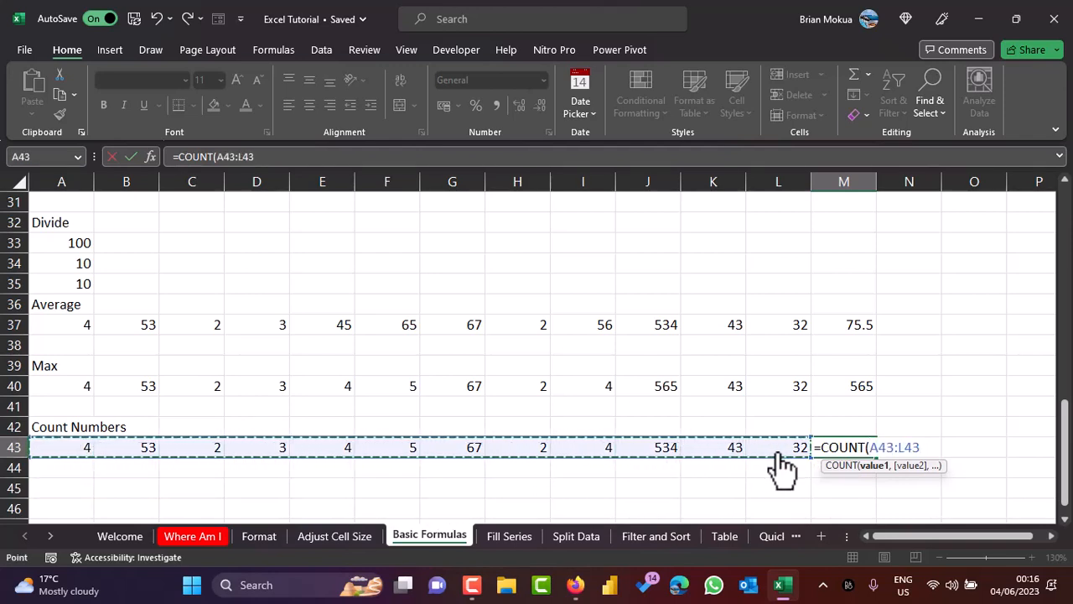
pyautogui.write(')')
pyautogui.press('Return')
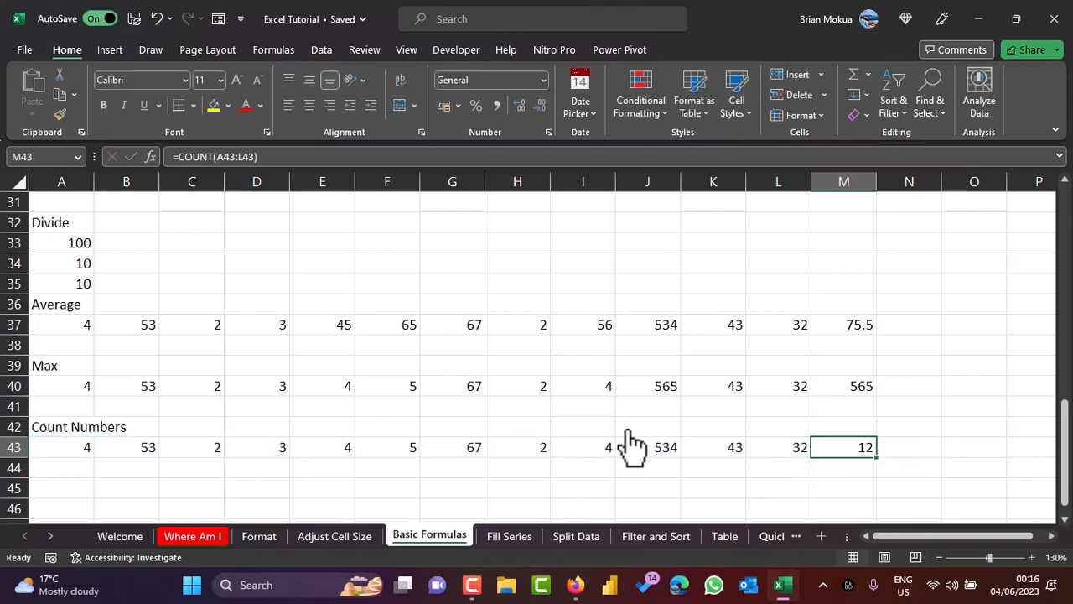
# Step: Check the average, count and sum summaries of the ranges A43:L43 and A11:L11
pyautogui.moveTo(78, 453); pyautogui.dragTo(792, 459)
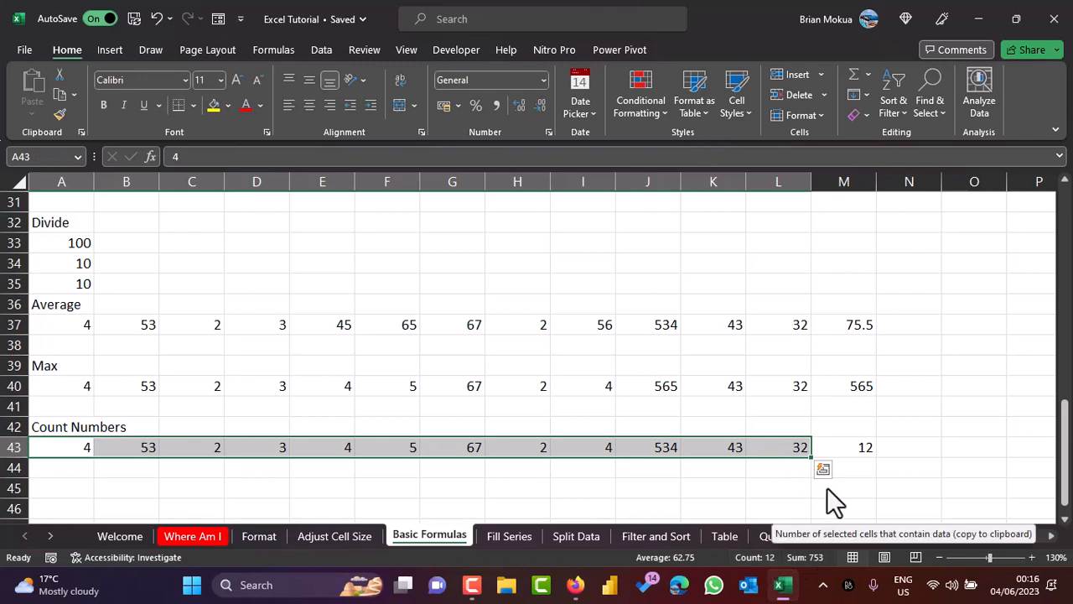
pyautogui.click(855, 451)
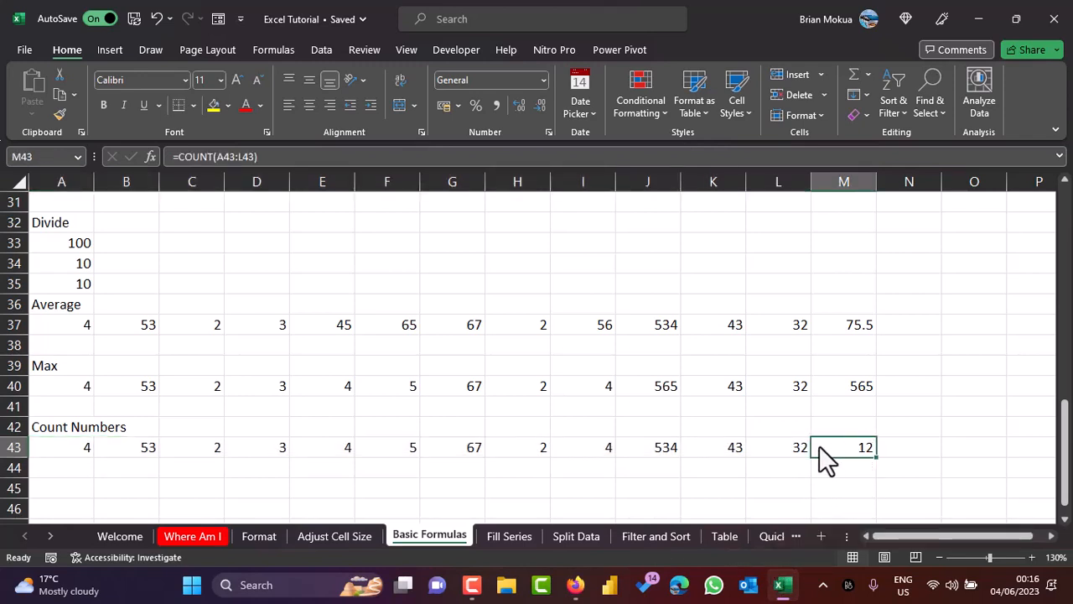
pyautogui.scroll(5, 773, 449)
pyautogui.scroll(2, 773, 449)
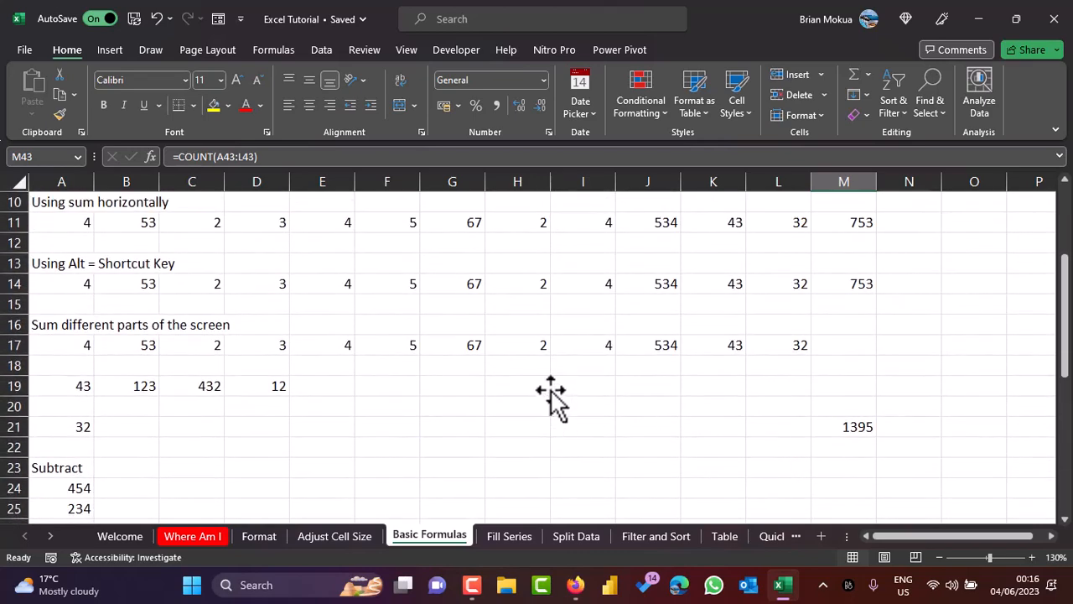
pyautogui.scroll(1, 470, 374)
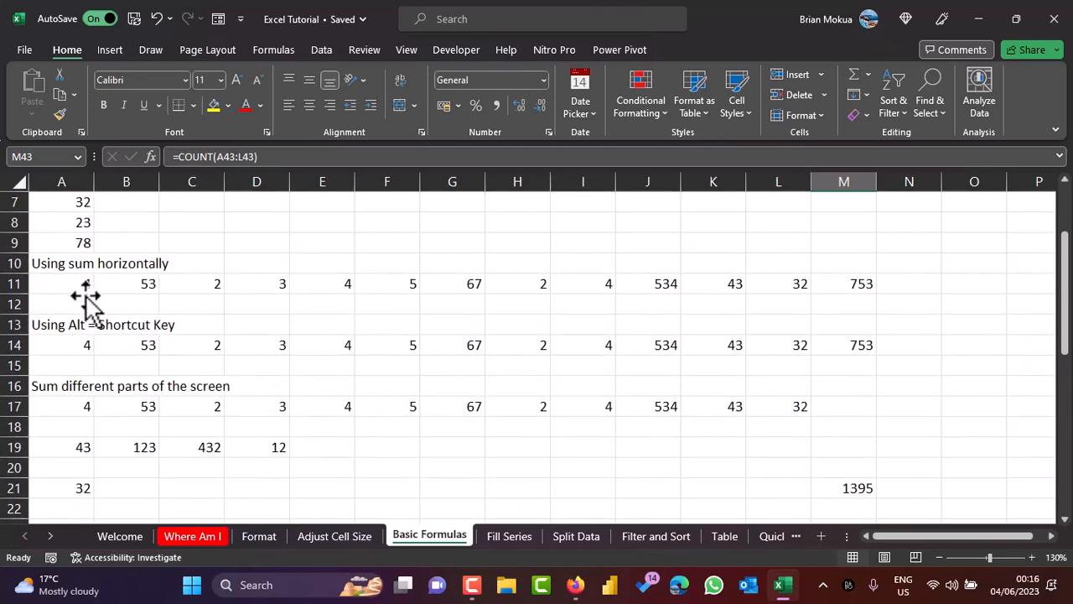
pyautogui.moveTo(84, 288); pyautogui.dragTo(795, 286)
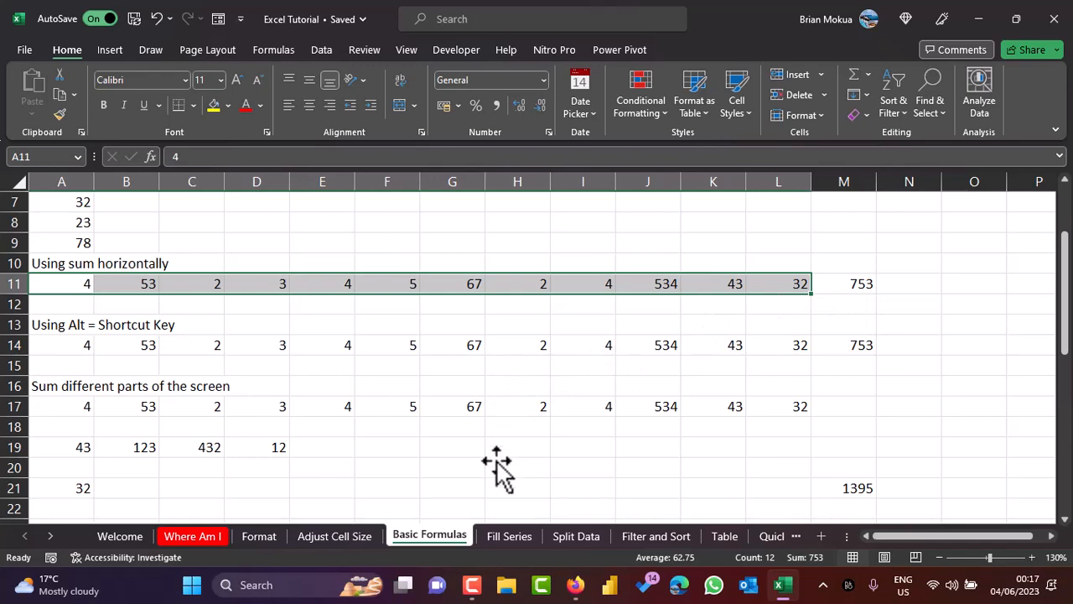
pyautogui.click(451, 288)
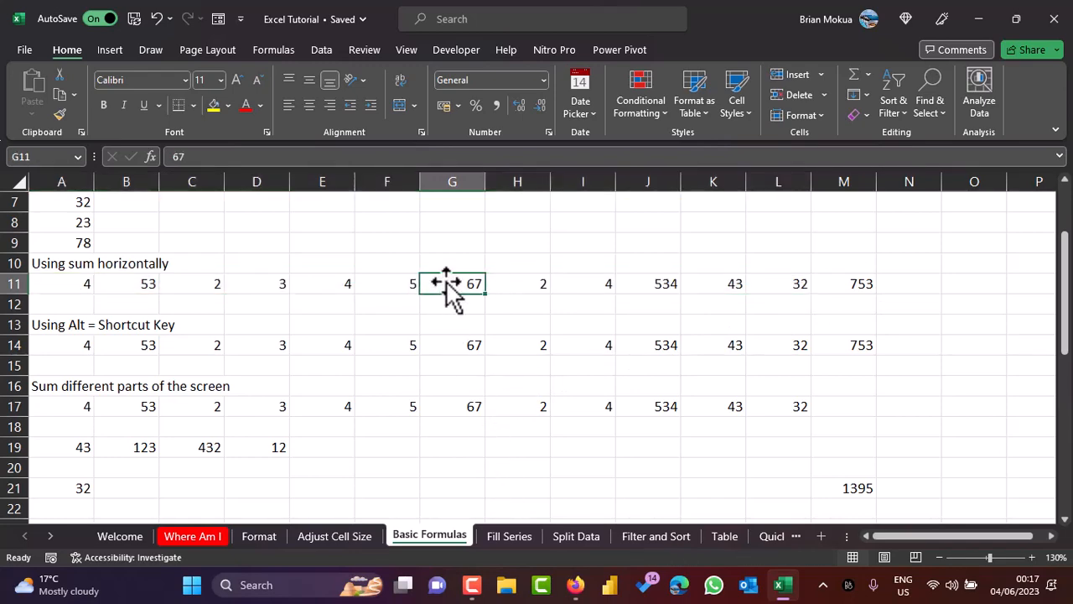
# Step: On the Fill Series sheet, subtract the management fee from the first profit margin in cell F4 with the formula =E4-H4
pyautogui.click(513, 533)
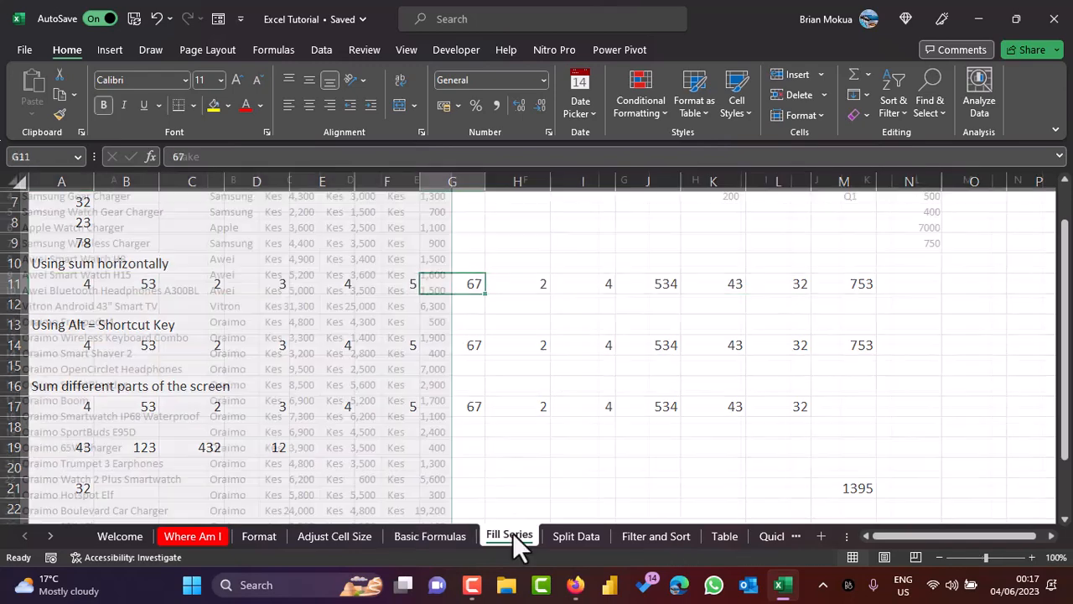
pyautogui.scroll(1, 516, 394)
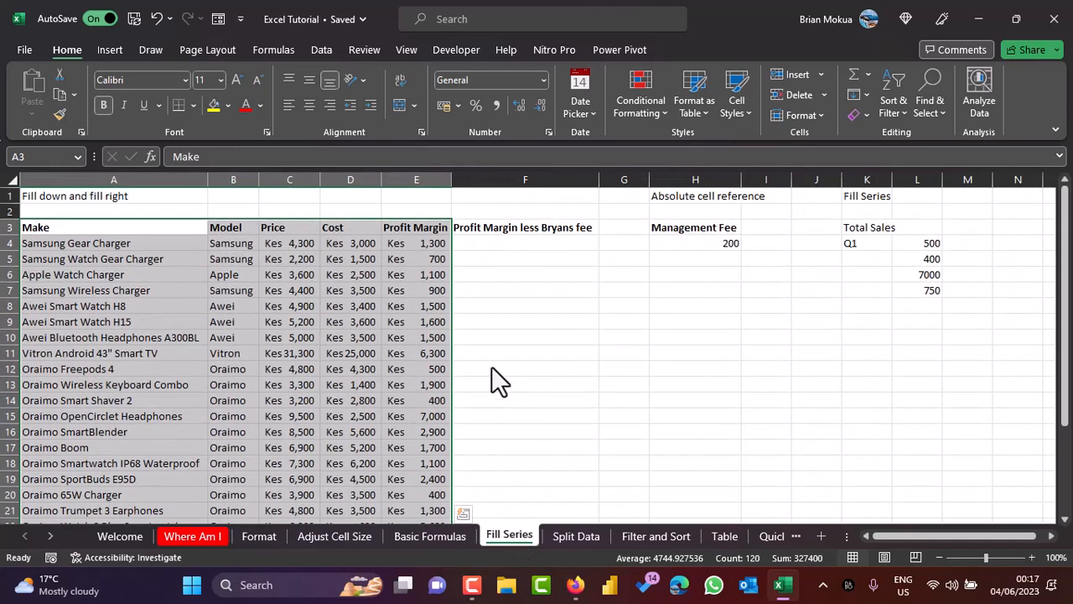
pyautogui.click(483, 246)
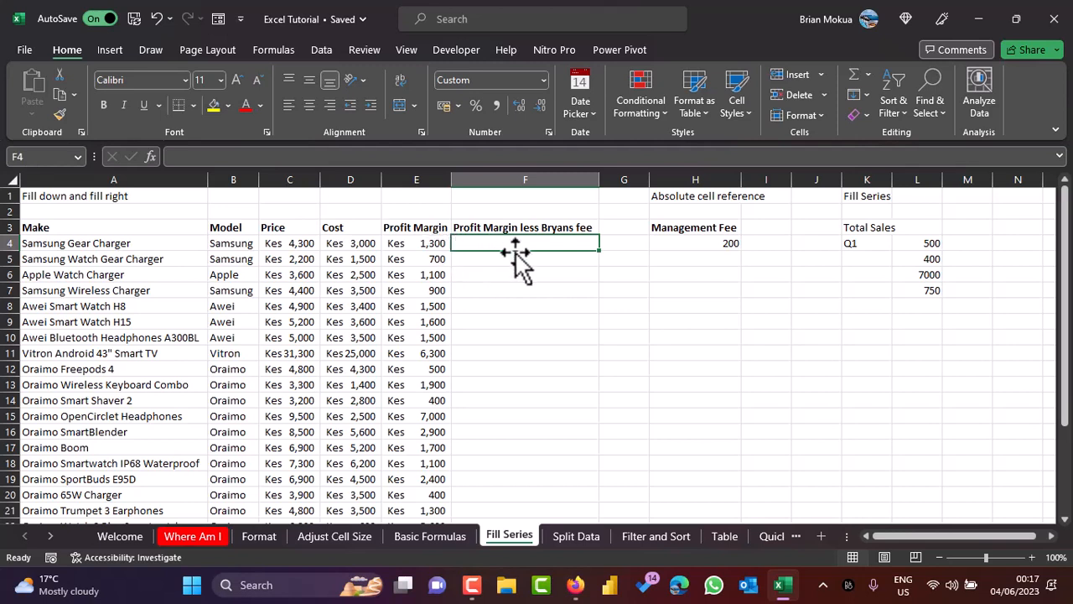
pyautogui.click(728, 243)
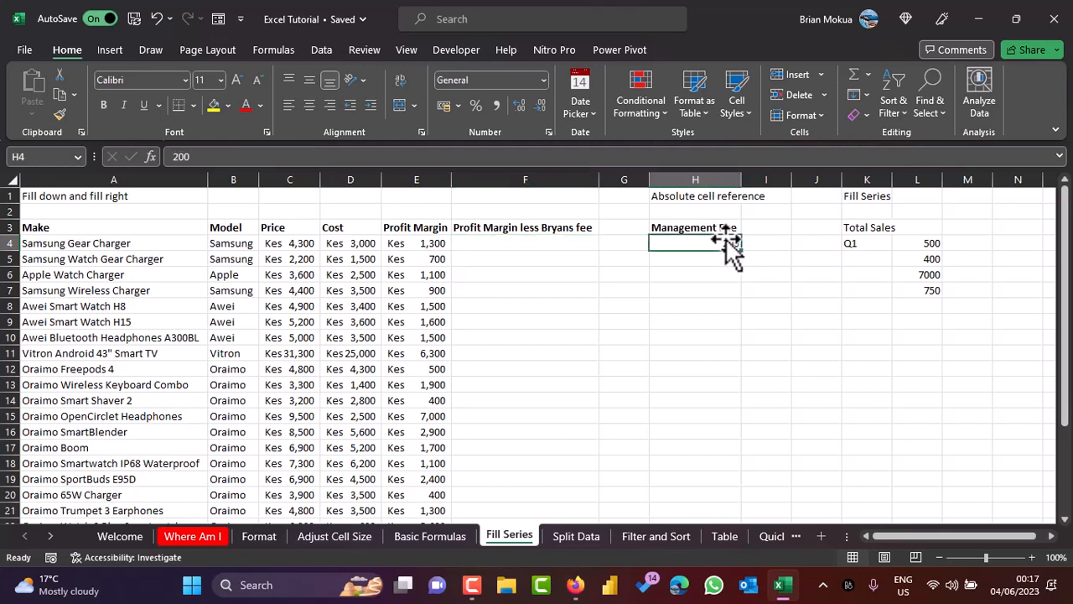
pyautogui.click(547, 248)
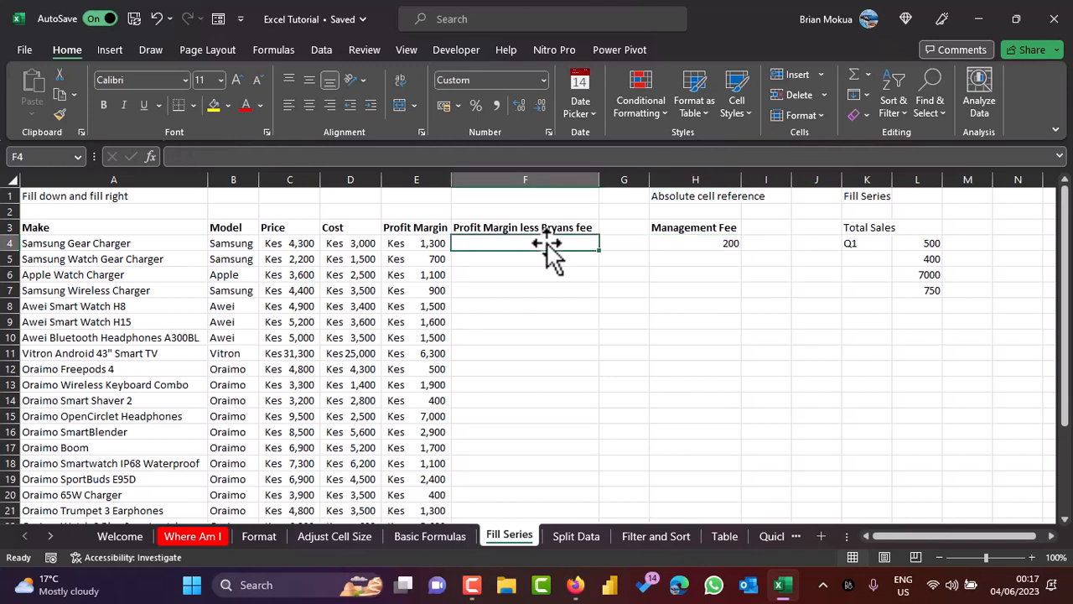
pyautogui.write('=')
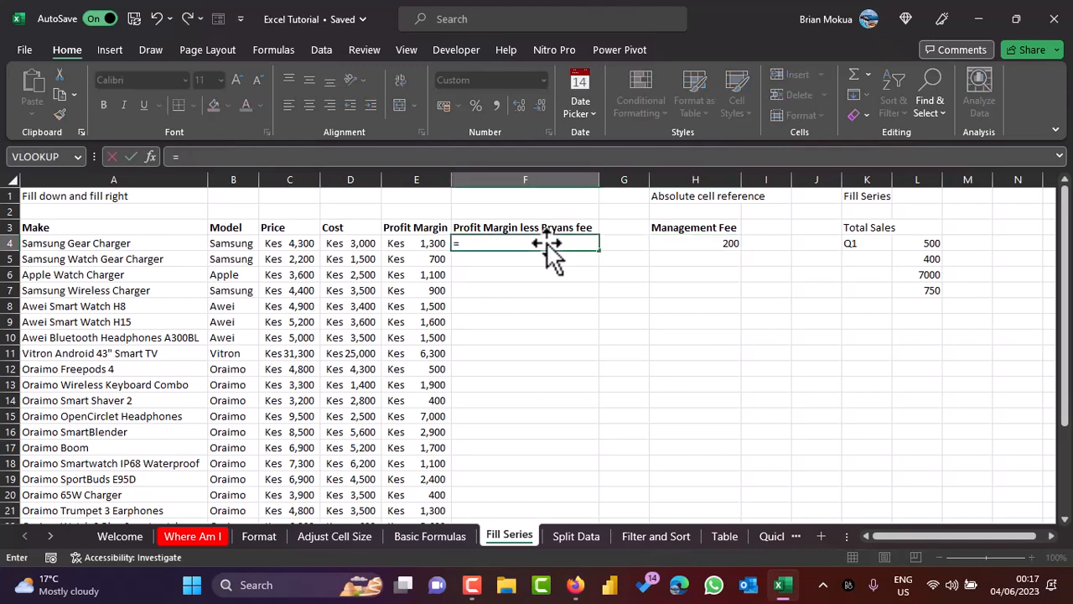
pyautogui.click(411, 243)
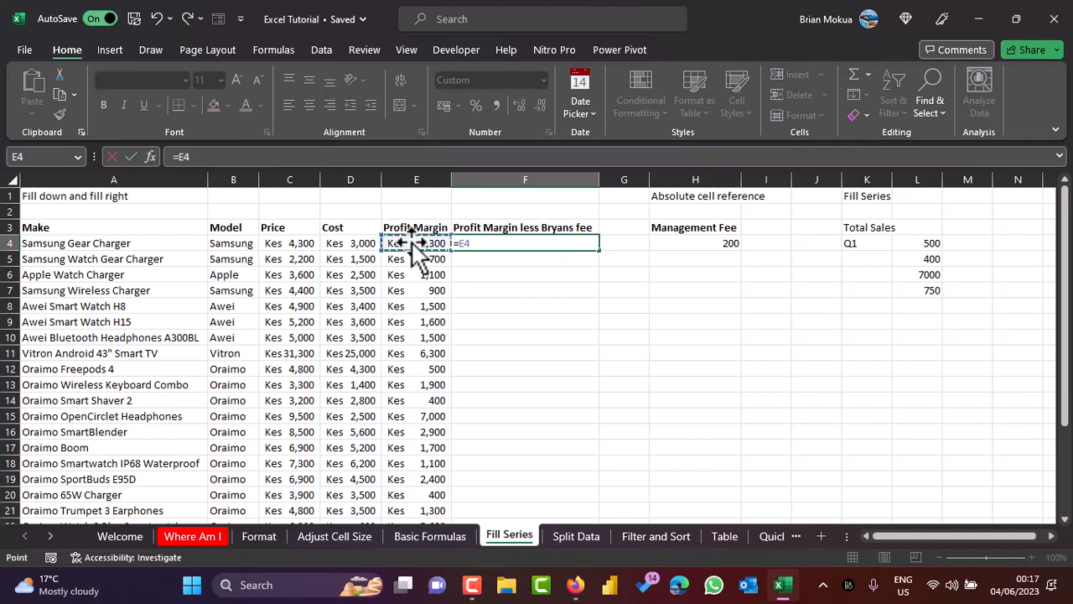
pyautogui.write('-')
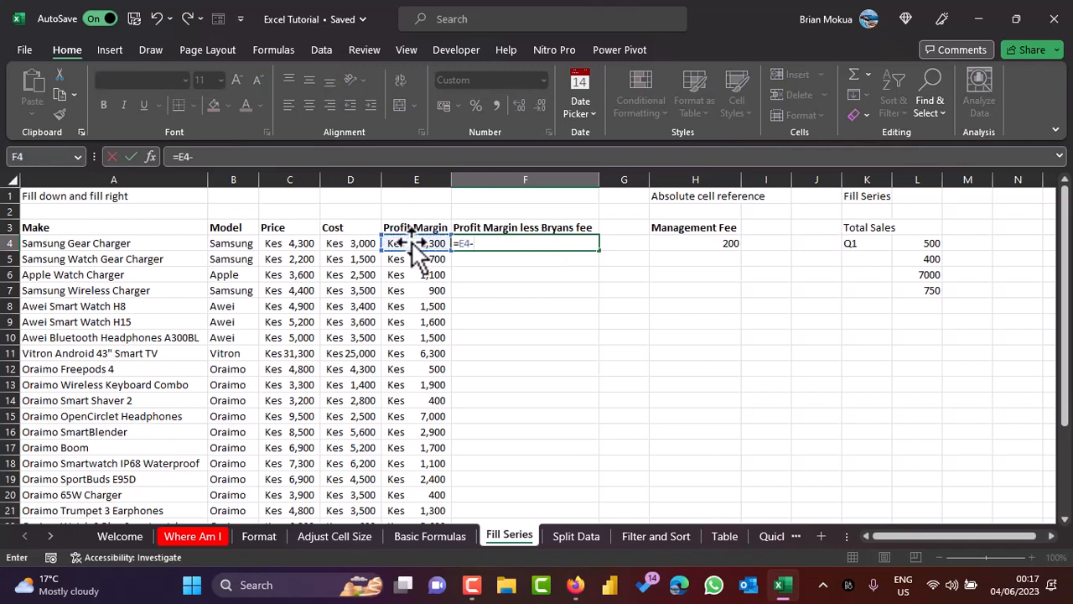
pyautogui.click(684, 244)
pyautogui.hotkey('ctrl', 'Return')
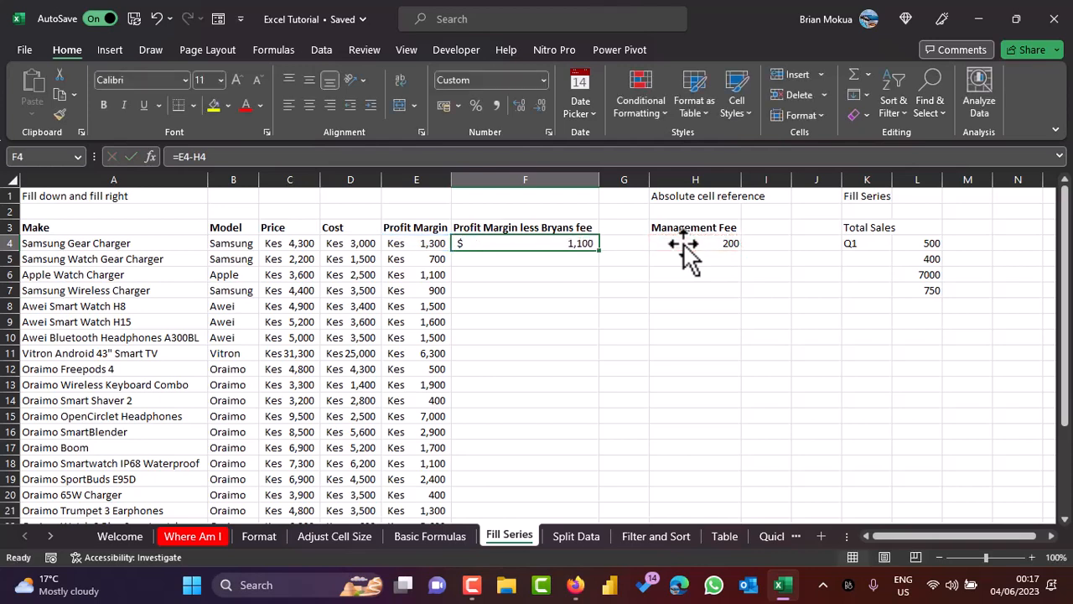
# Step: Format cell F4 with the Kes accounting currency and fill its formula down column F for all products
pyautogui.click(460, 106)
pyautogui.click(484, 131)
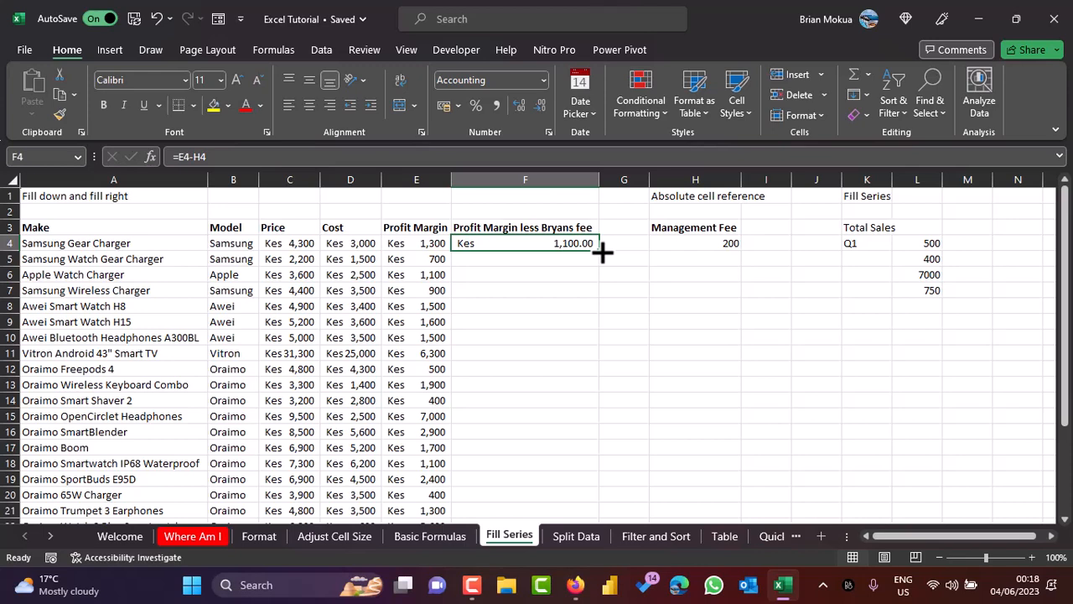
pyautogui.doubleClick(603, 251)
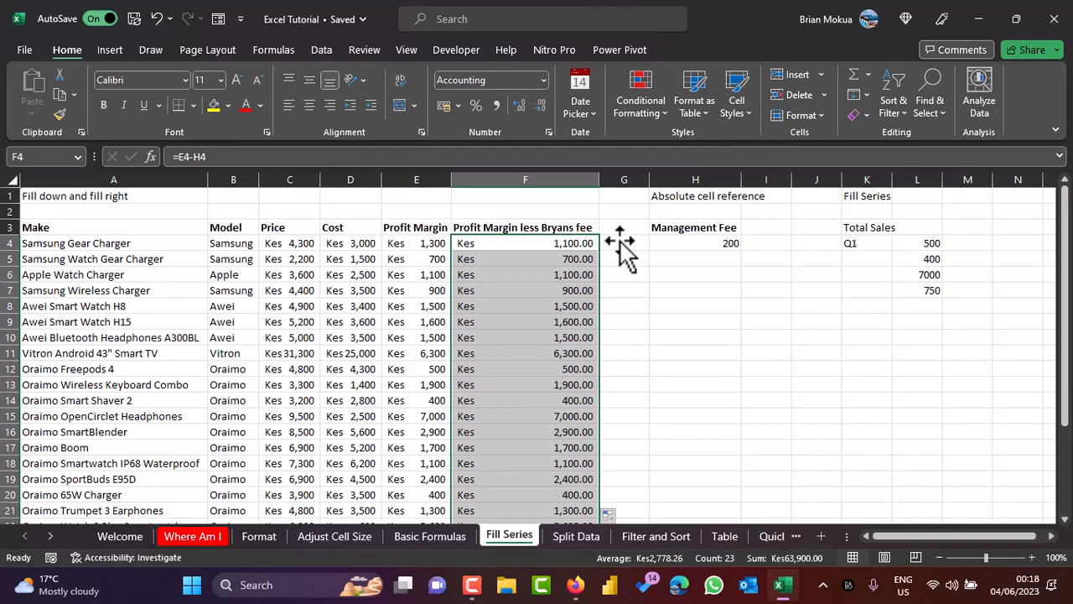
pyautogui.scroll(-4, 621, 245)
pyautogui.scroll(4, 618, 245)
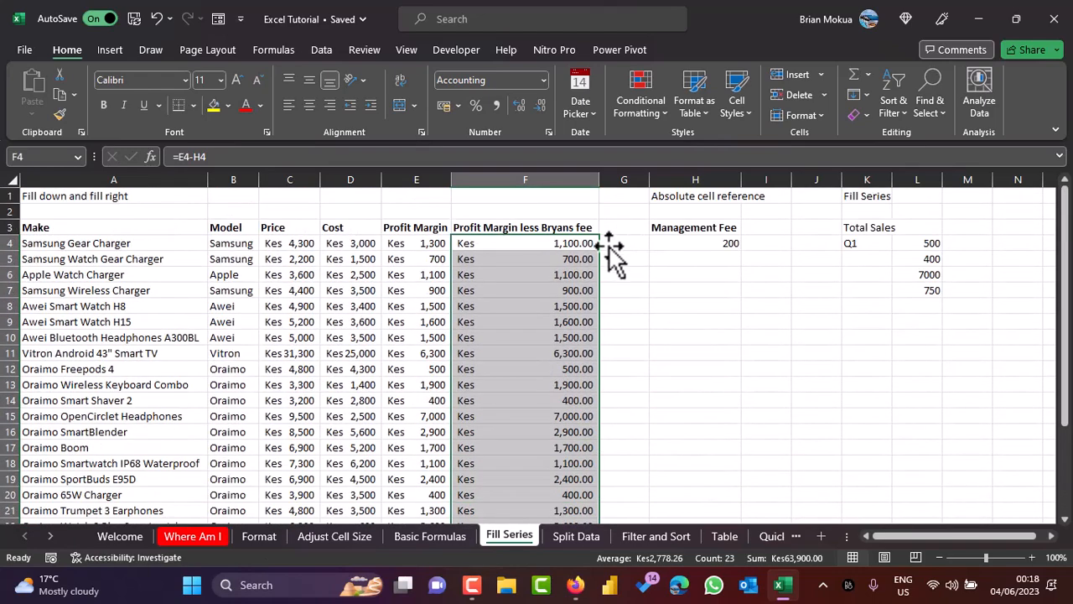
# Step: Compare the cell references used by the formulas in F4 and F5
pyautogui.click(543, 242)
pyautogui.click(545, 256)
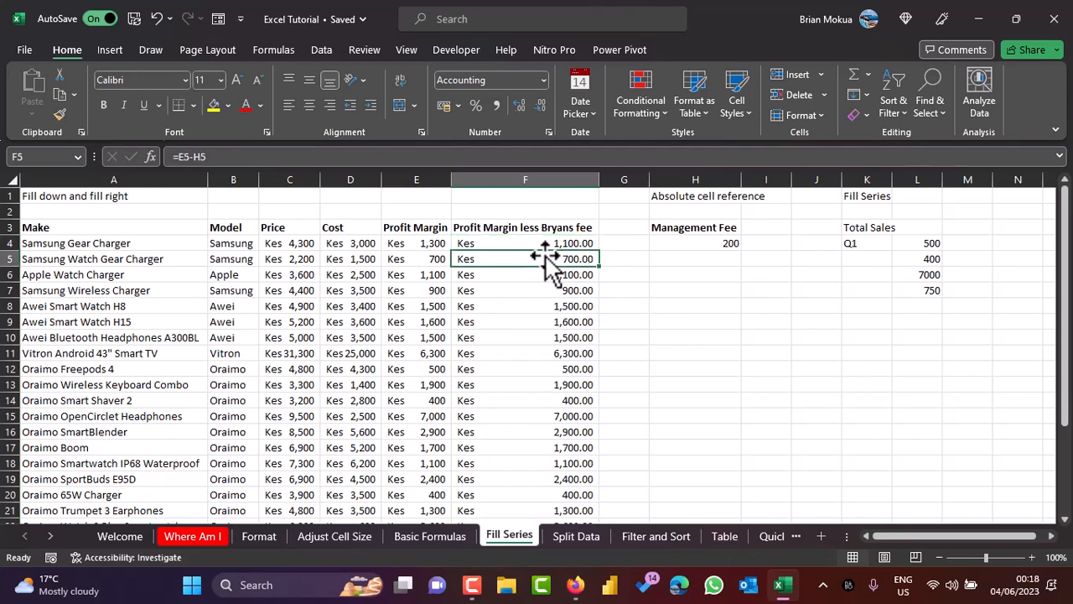
pyautogui.doubleClick(544, 242)
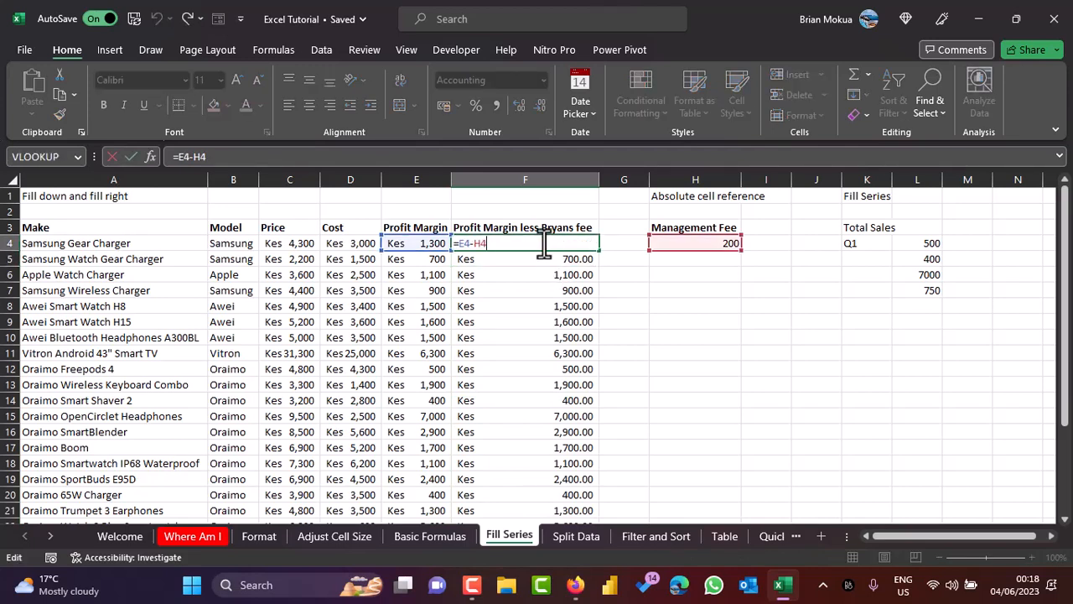
pyautogui.press('Escape')
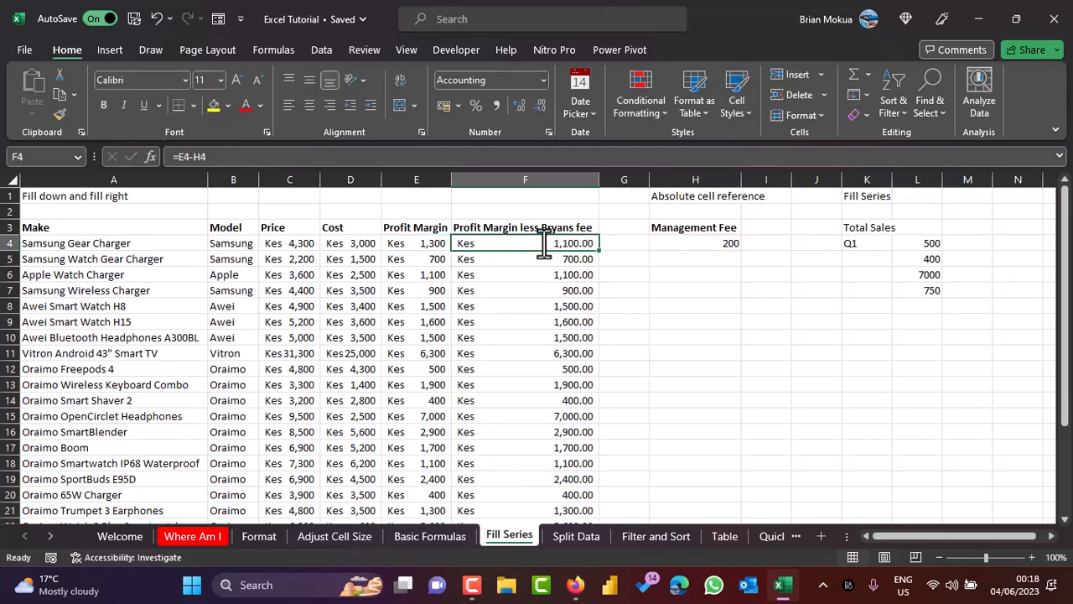
pyautogui.click(541, 259)
pyautogui.doubleClick(538, 260)
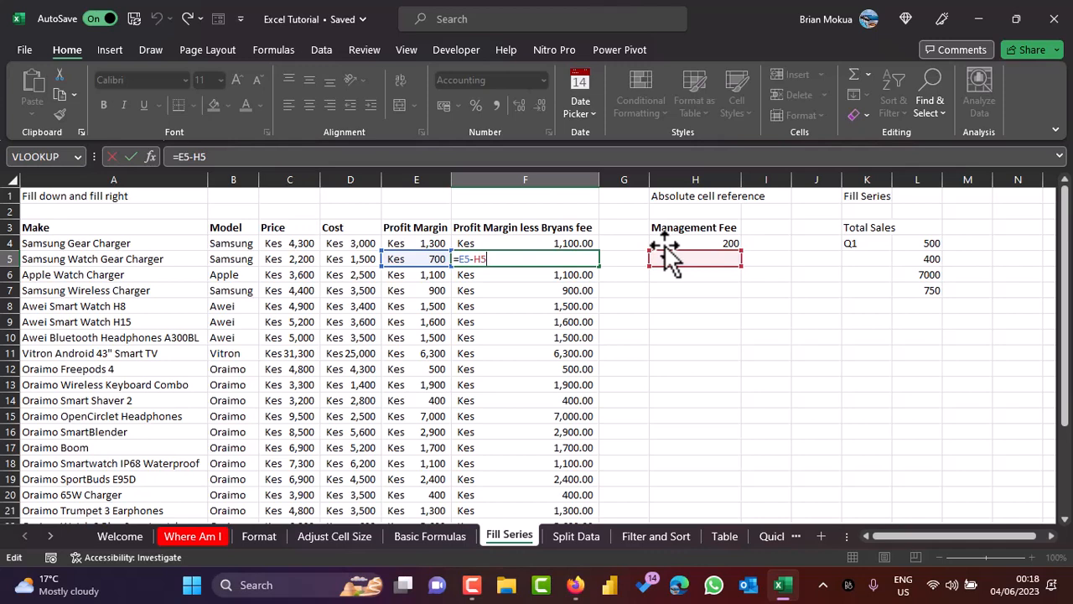
pyautogui.hotkey('ctrl', 'Return')
# Step: Make the management fee reference absolute in F4 with the formula =E4-$H$4 and fill it down column F
pyautogui.doubleClick(546, 243)
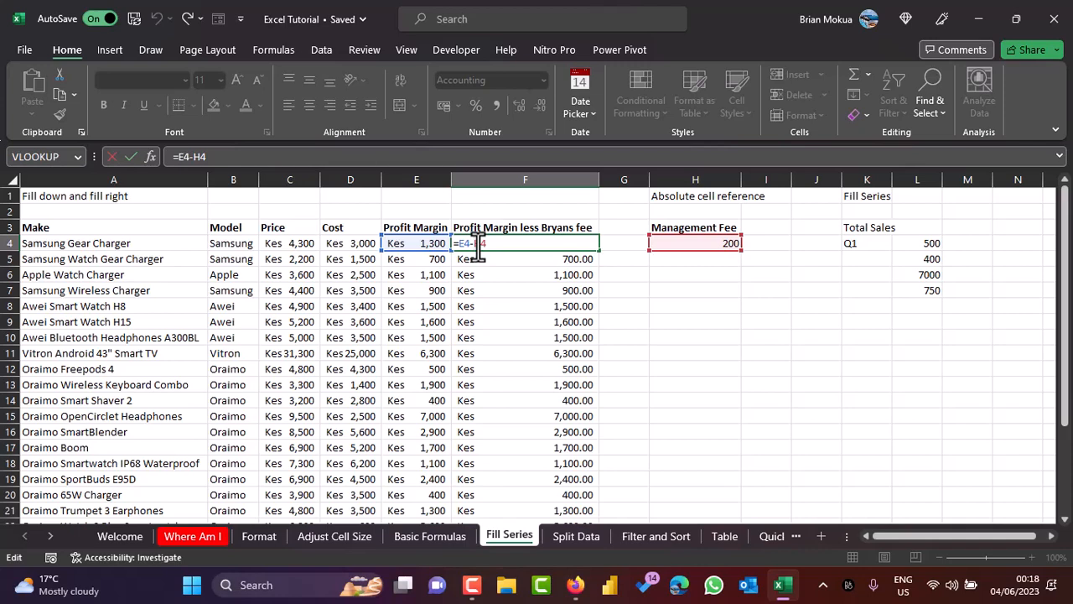
pyautogui.write('$')
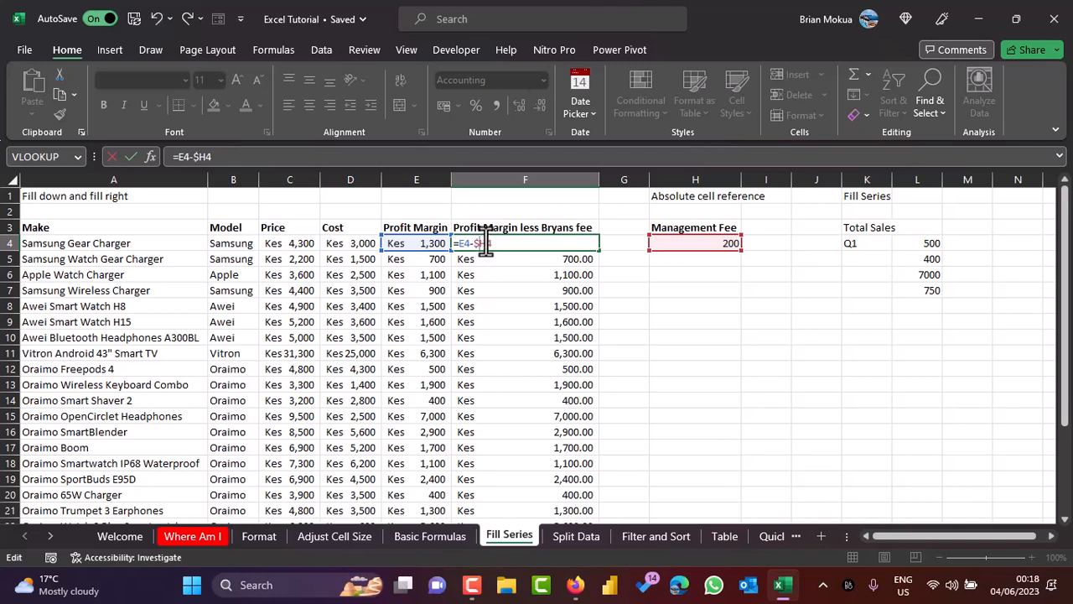
pyautogui.press('Right')
pyautogui.write('$')
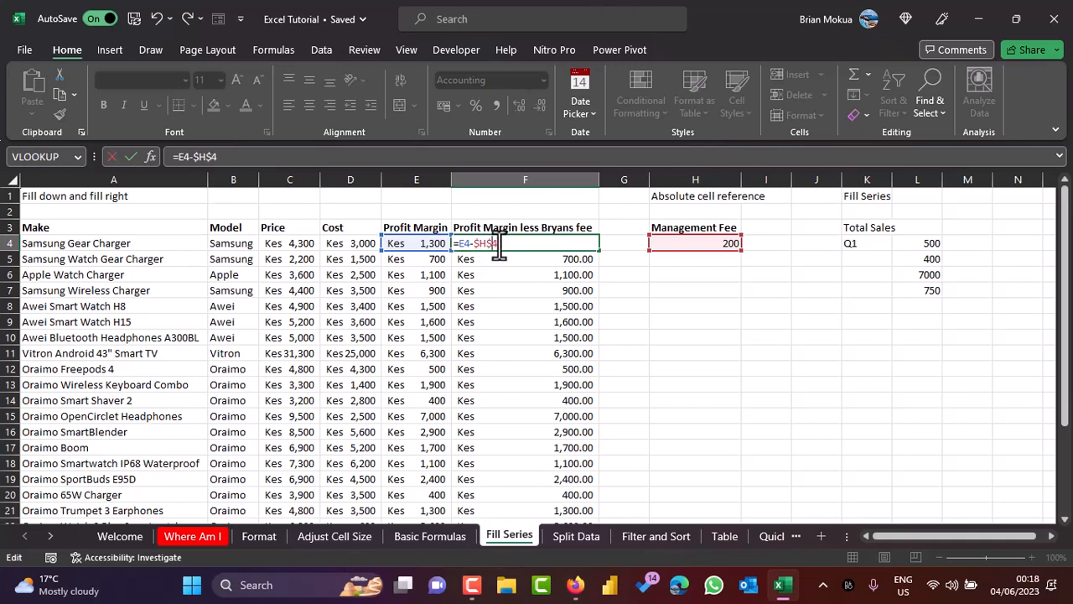
pyautogui.hotkey('ctrl', 'Return')
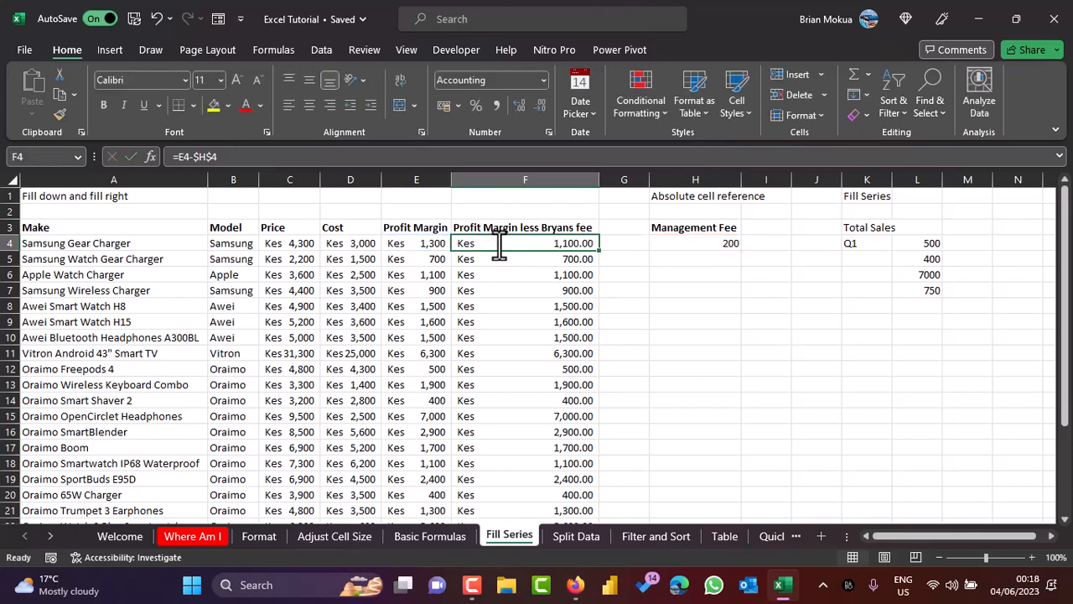
pyautogui.doubleClick(602, 250)
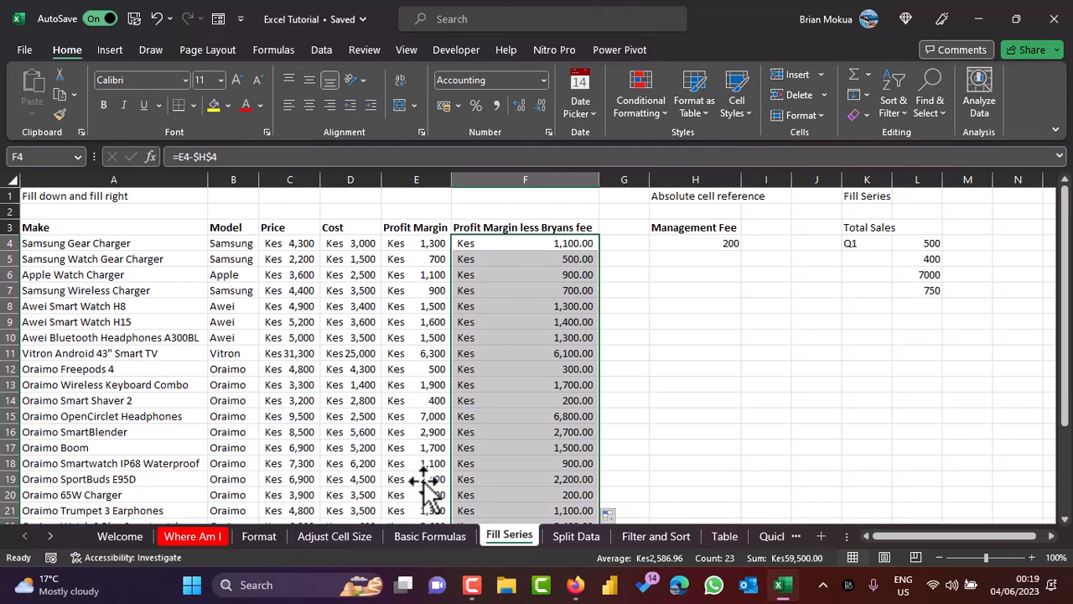
pyautogui.click(357, 591)
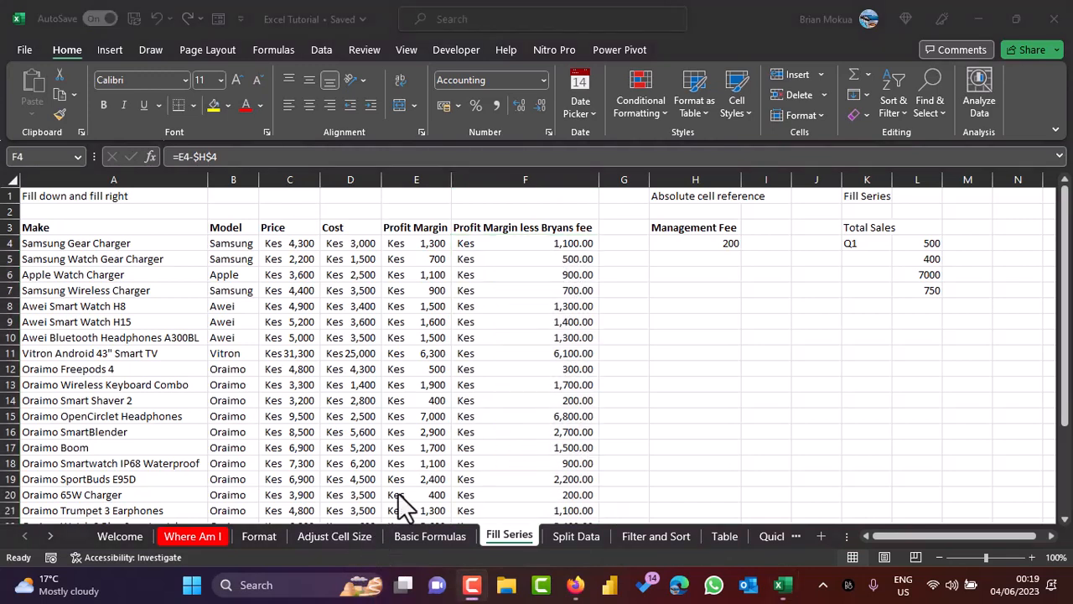
pyautogui.click(499, 245)
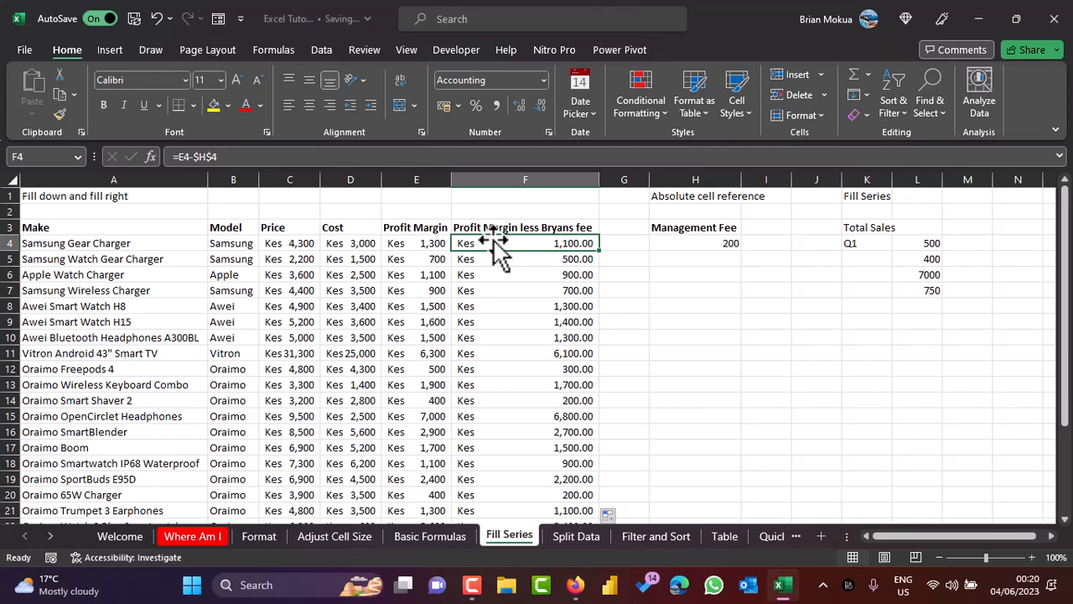
# Step: In F4's formula, remove the dollar signs from the management fee reference and make it absolute again as =E4-$H$4
pyautogui.doubleClick(500, 244)
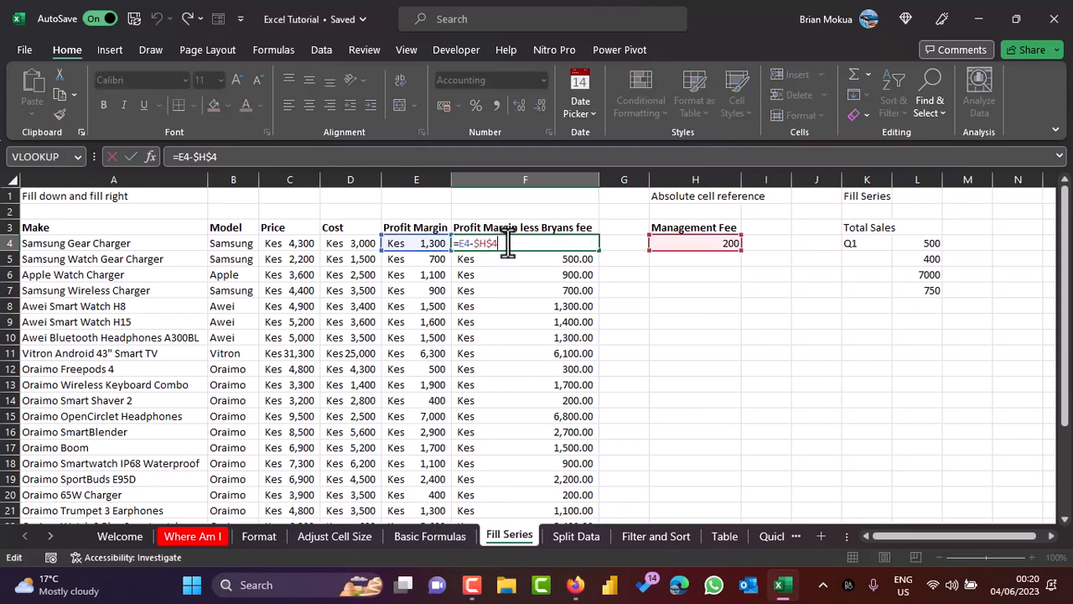
pyautogui.click(480, 245)
pyautogui.press('BackSpace')
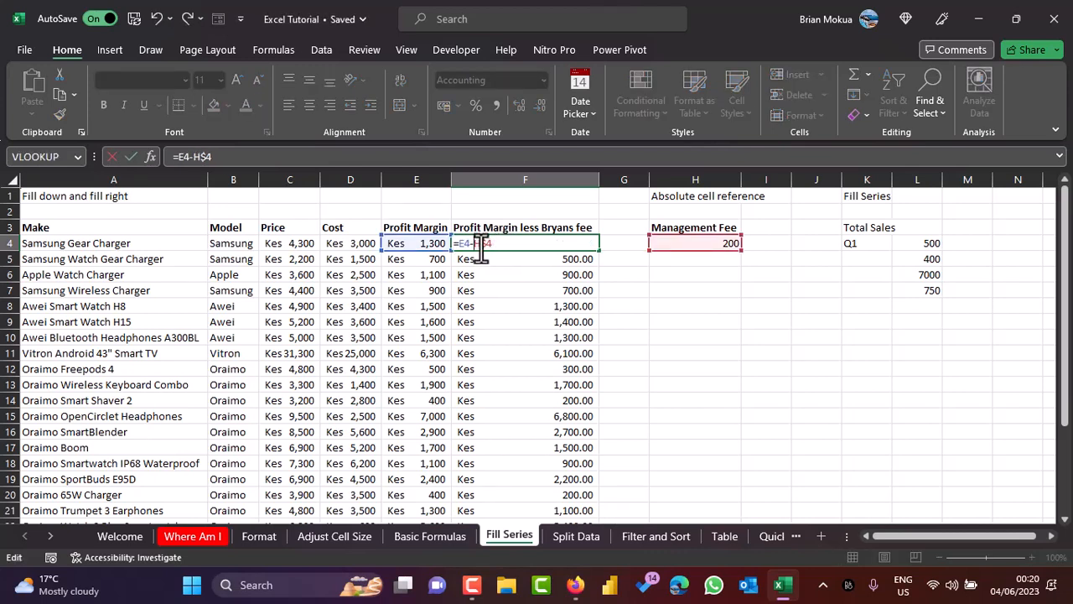
pyautogui.press('BackSpace')
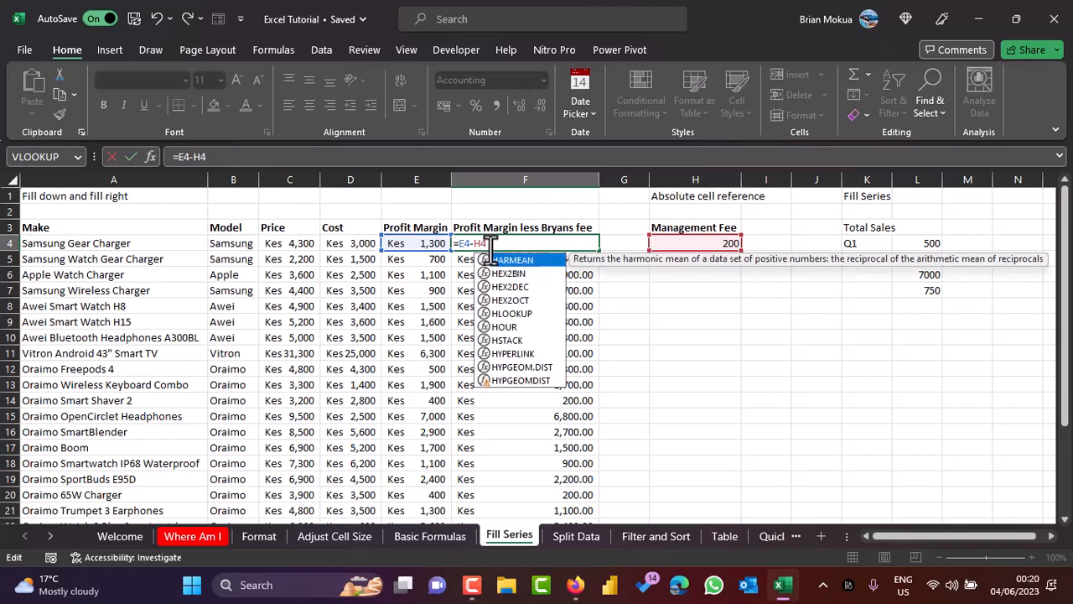
pyautogui.press('F4')
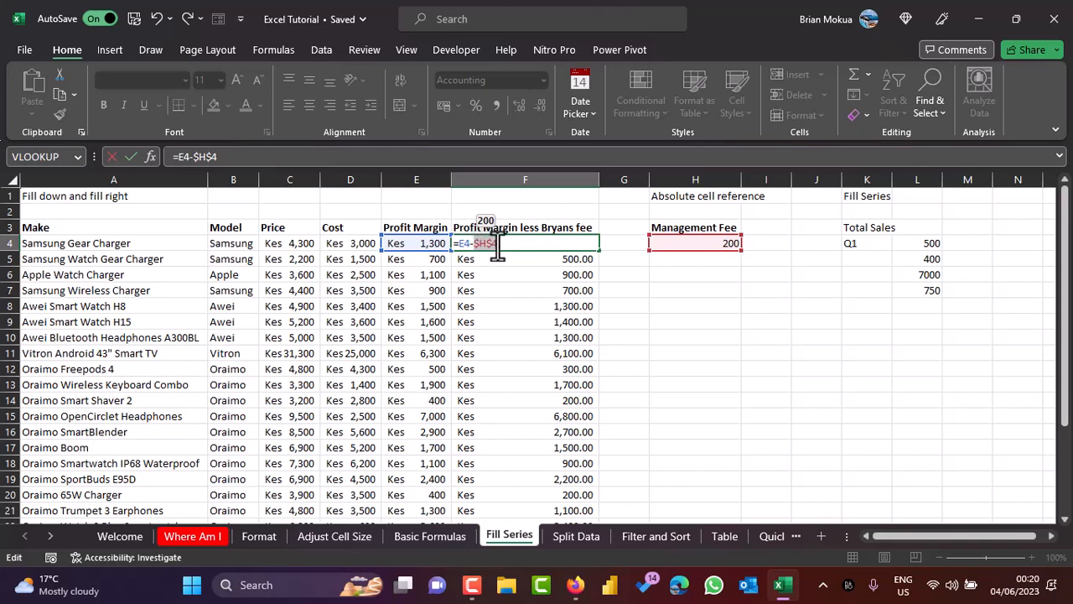
pyautogui.hotkey('ctrl', 'Return')
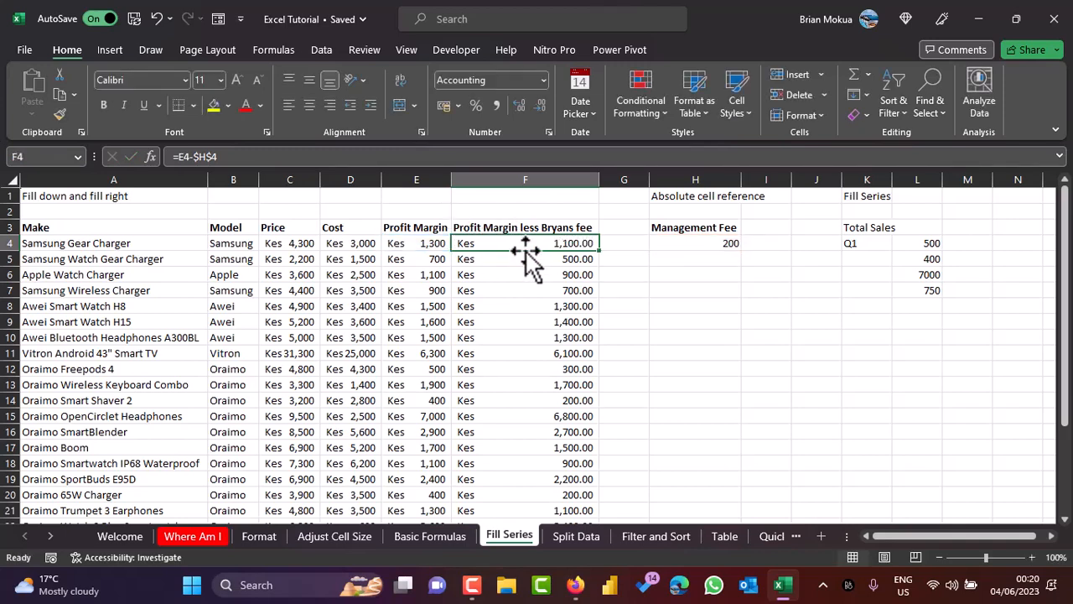
# Step: Fill the quarter label in K4 down through K7 as a series from Q1 to Q4
pyautogui.click(863, 267)
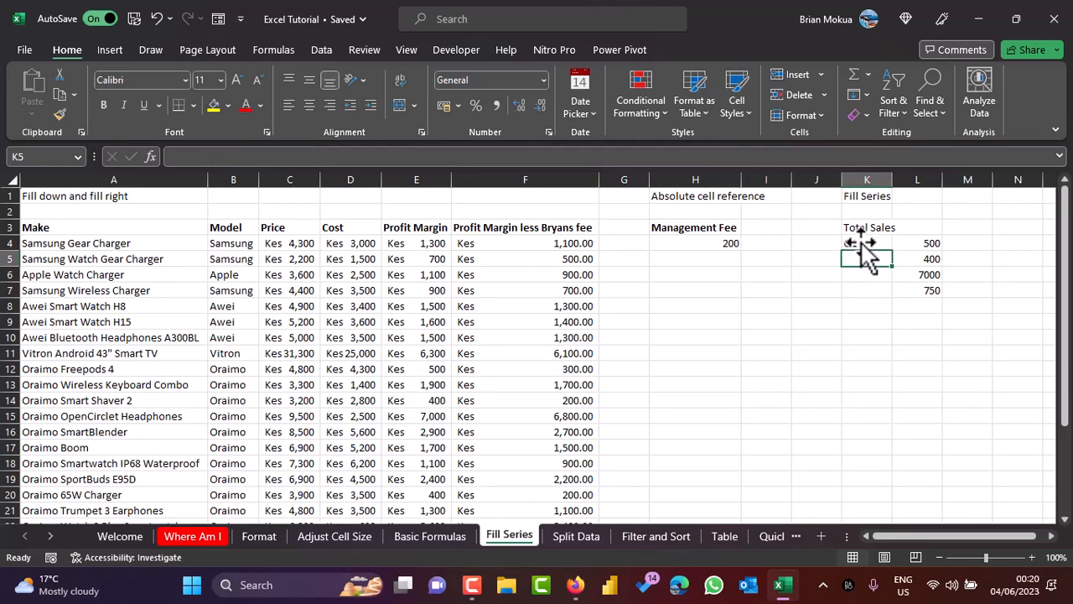
pyautogui.click(856, 242)
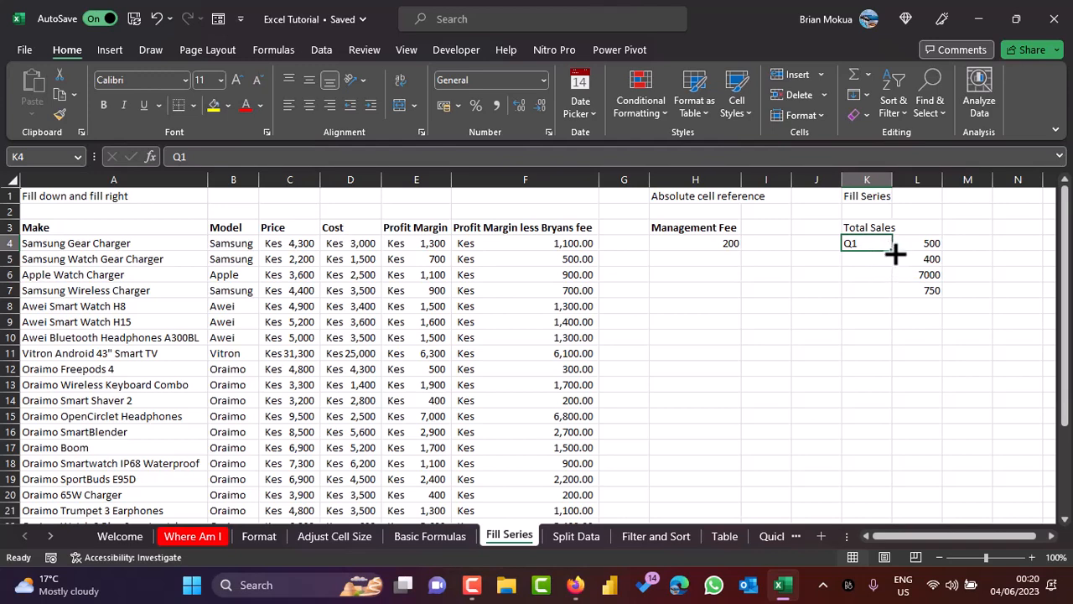
pyautogui.moveTo(895, 254); pyautogui.dragTo(898, 295)
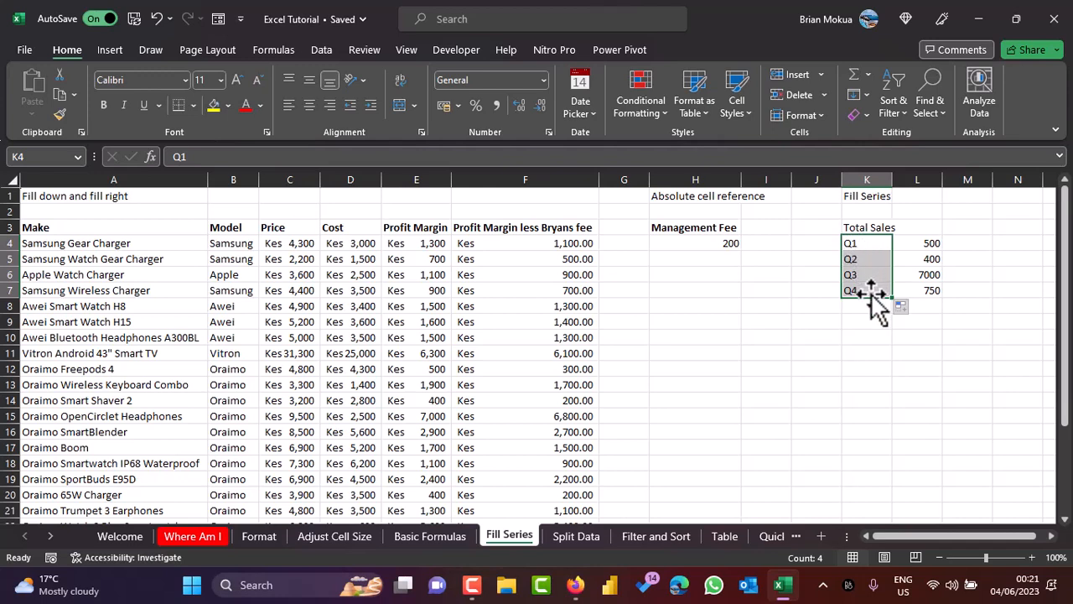
pyautogui.click(767, 275)
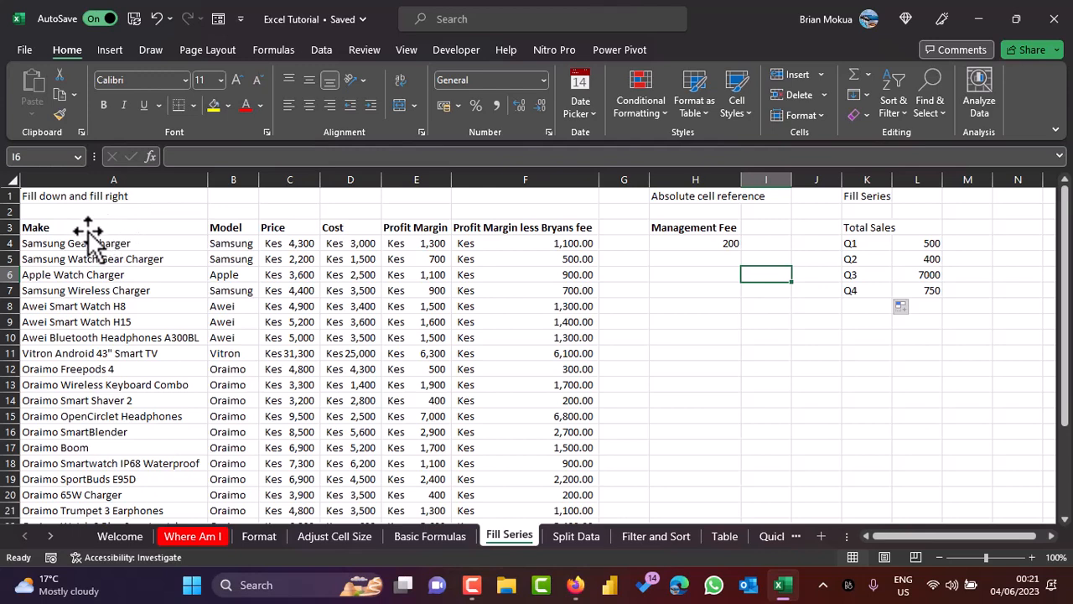
# Step: Examine the product table's header row in row 3 and the extent of its data down to row 26
pyautogui.click(10, 227)
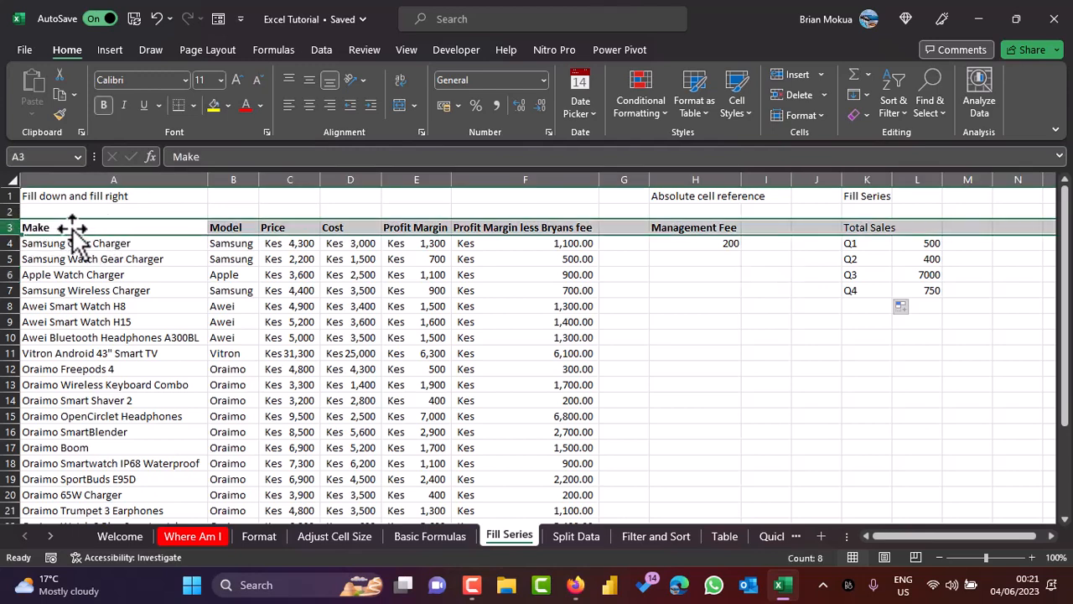
pyautogui.moveTo(79, 233); pyautogui.dragTo(506, 229)
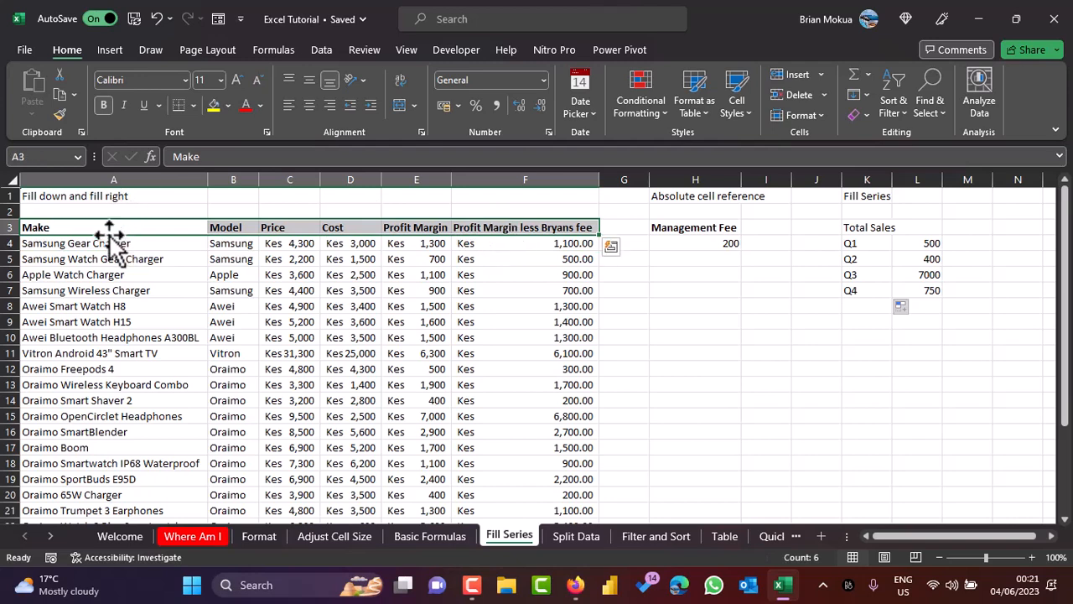
pyautogui.moveTo(11, 237); pyautogui.dragTo(551, 495)
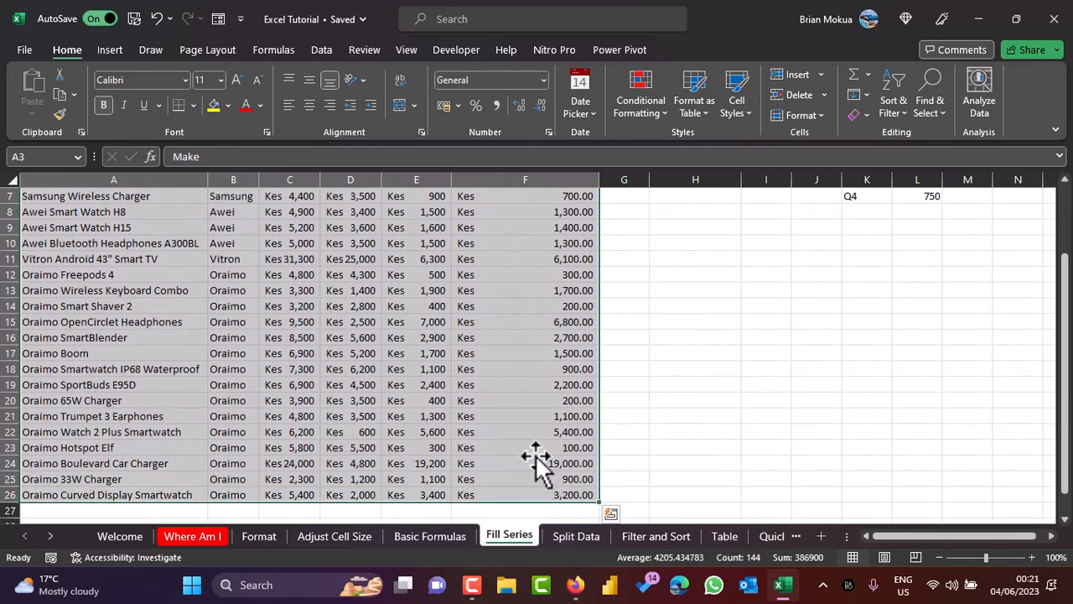
pyautogui.scroll(1, 546, 445)
pyautogui.scroll(2, 546, 445)
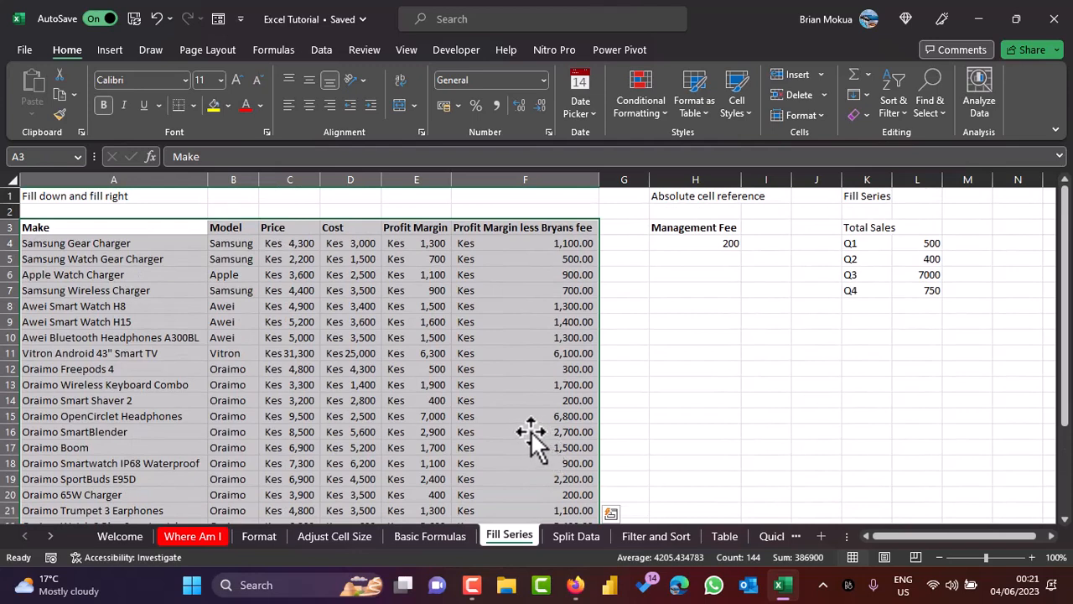
pyautogui.click(132, 228)
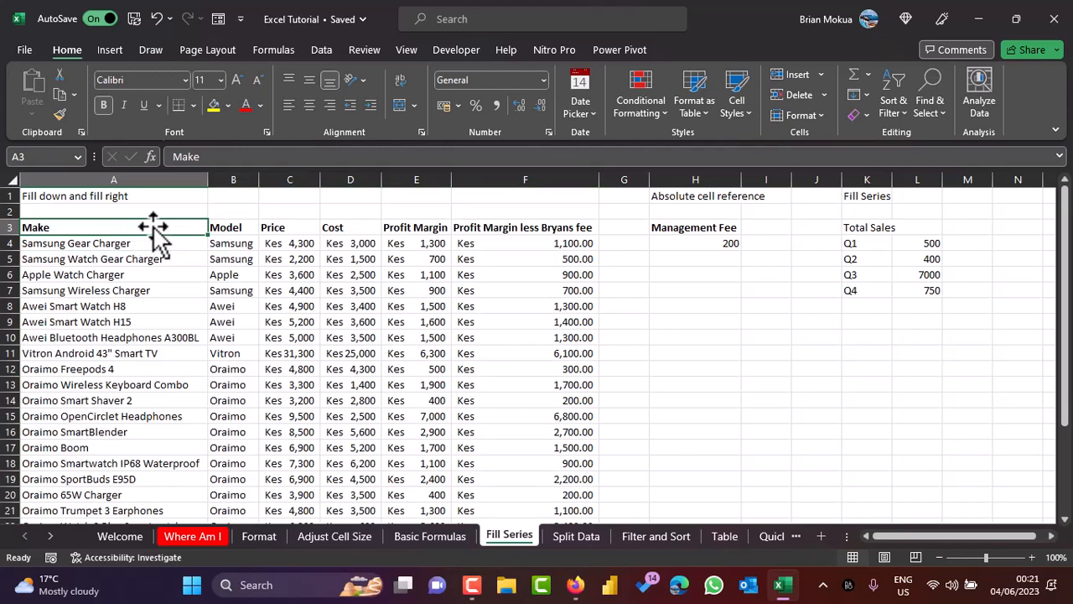
pyautogui.scroll(-3, 336, 285)
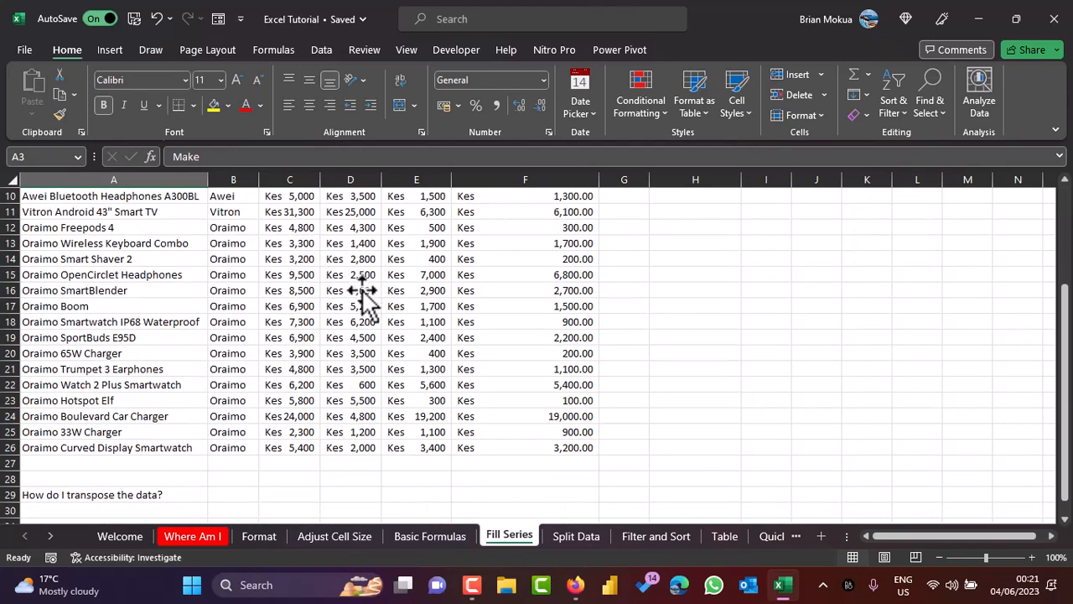
pyautogui.click(538, 449)
pyautogui.scroll(3, 541, 451)
# Step: Copy the product table A3:F26 and paste it transposed at A30, below the transpose question
pyautogui.click(156, 244)
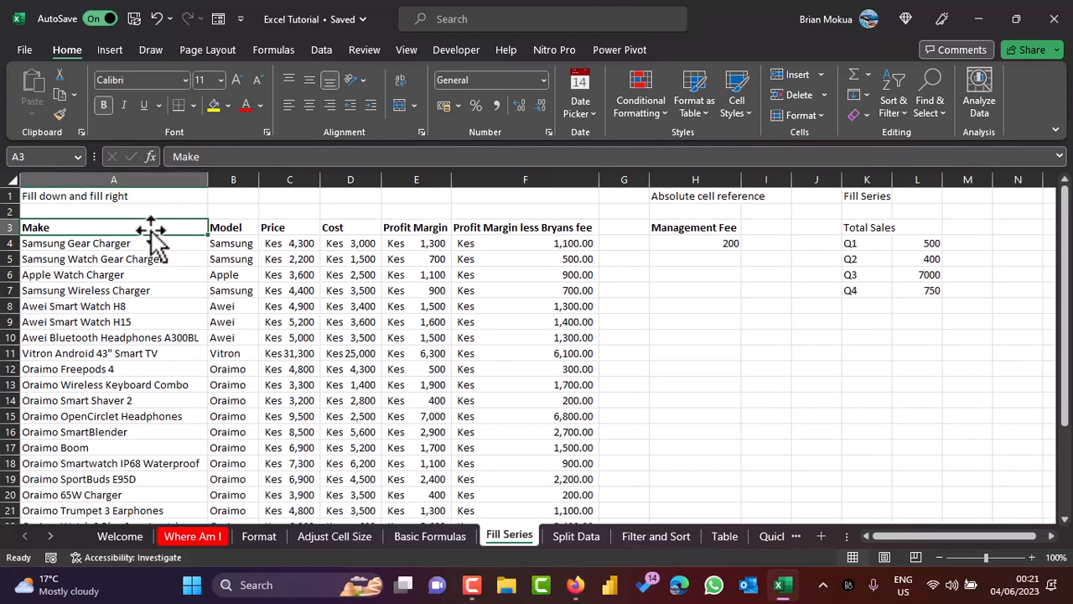
pyautogui.hotkey('ctrl', 'shift', 'Down')
pyautogui.hotkey('ctrl', 'shift', 'Right')
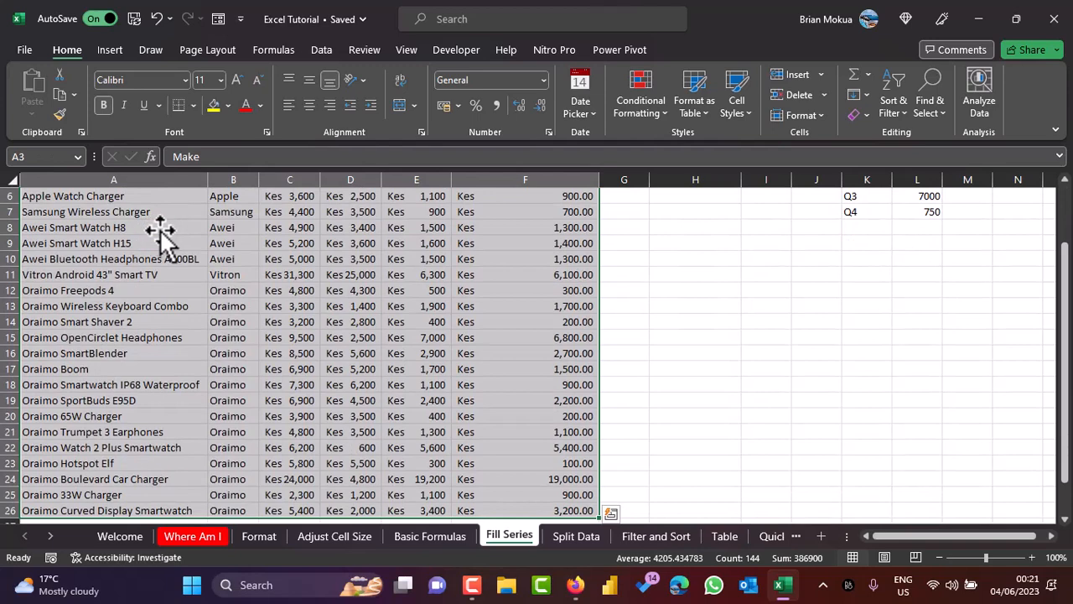
pyautogui.hotkey('ctrl', 'c')
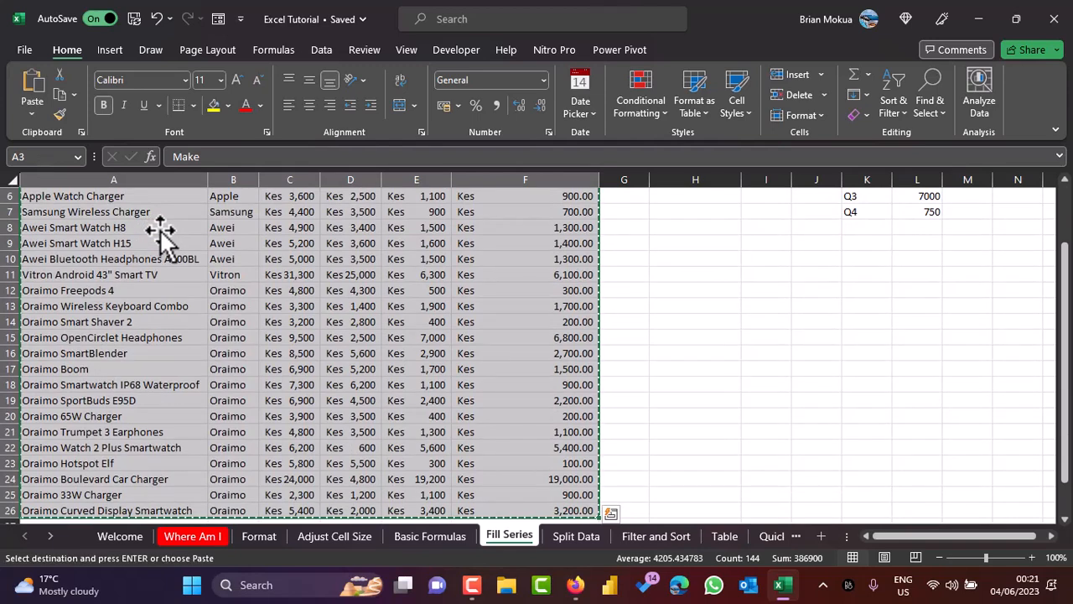
pyautogui.scroll(-2, 321, 287)
pyautogui.scroll(-2, 327, 294)
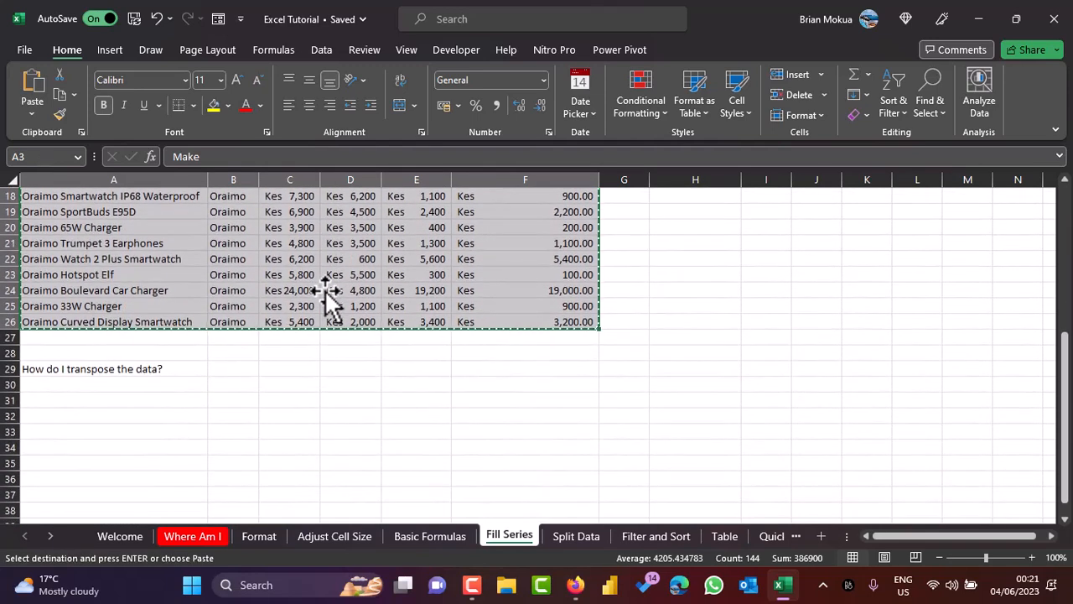
pyautogui.click(117, 387)
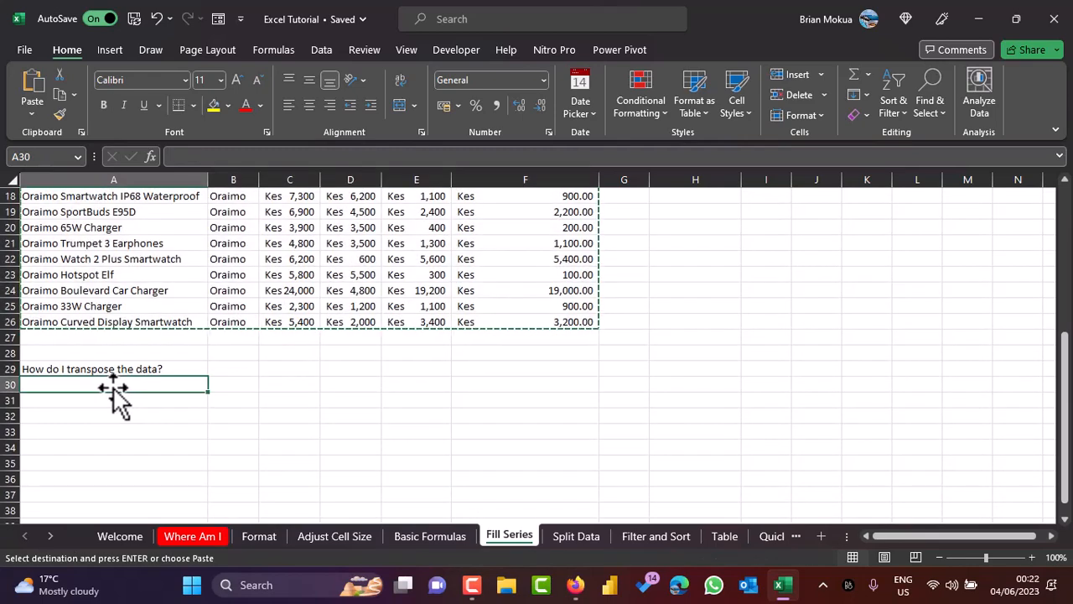
pyautogui.rightClick(117, 394)
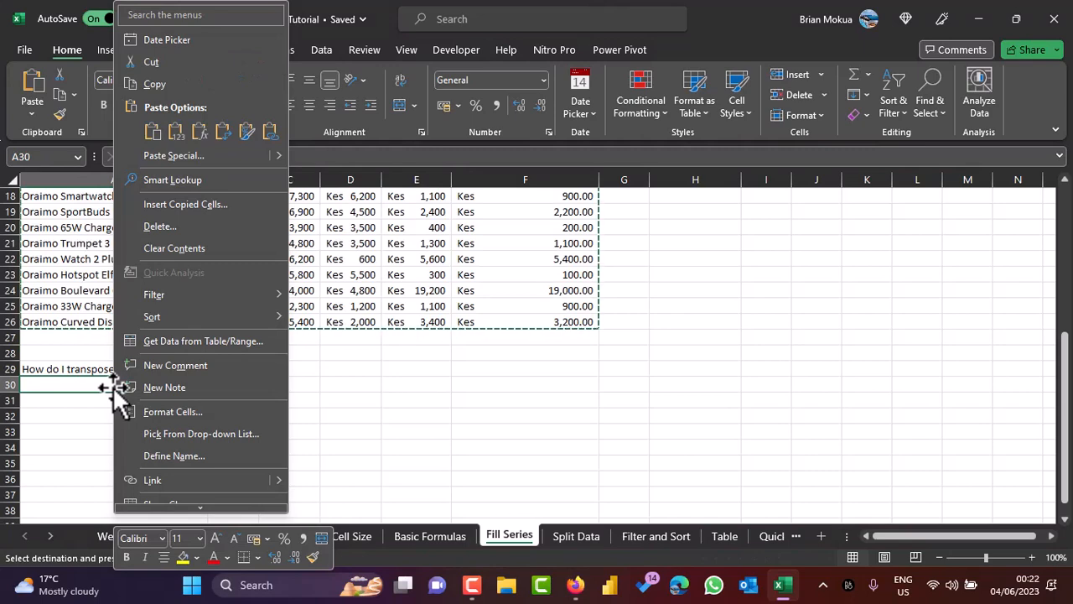
pyautogui.click(218, 133)
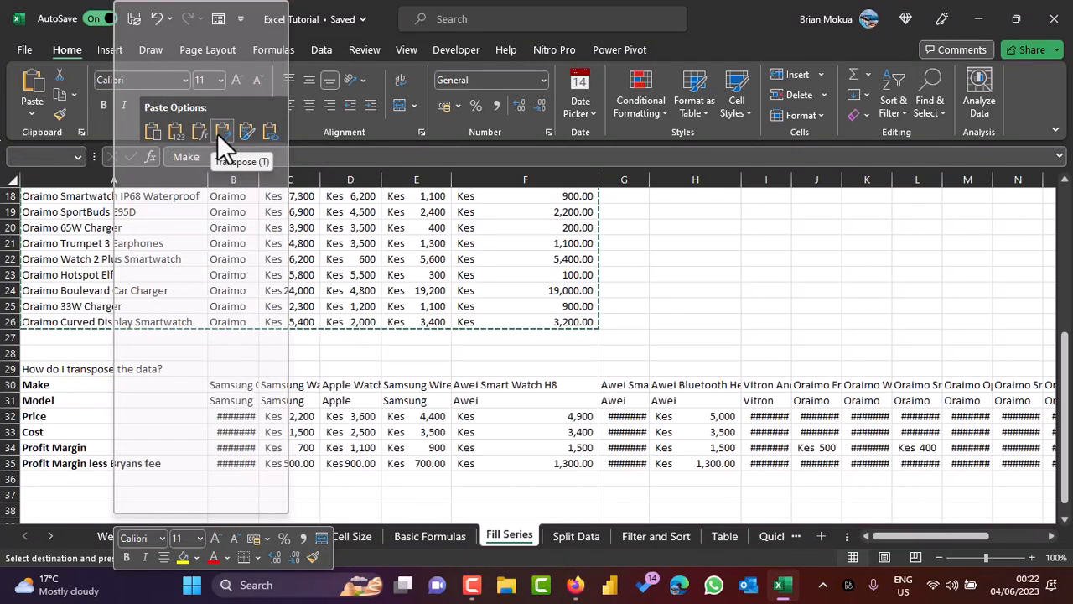
# Step: Review the headings and product data of the transposed table against the original table above it
pyautogui.moveTo(153, 394); pyautogui.dragTo(162, 453)
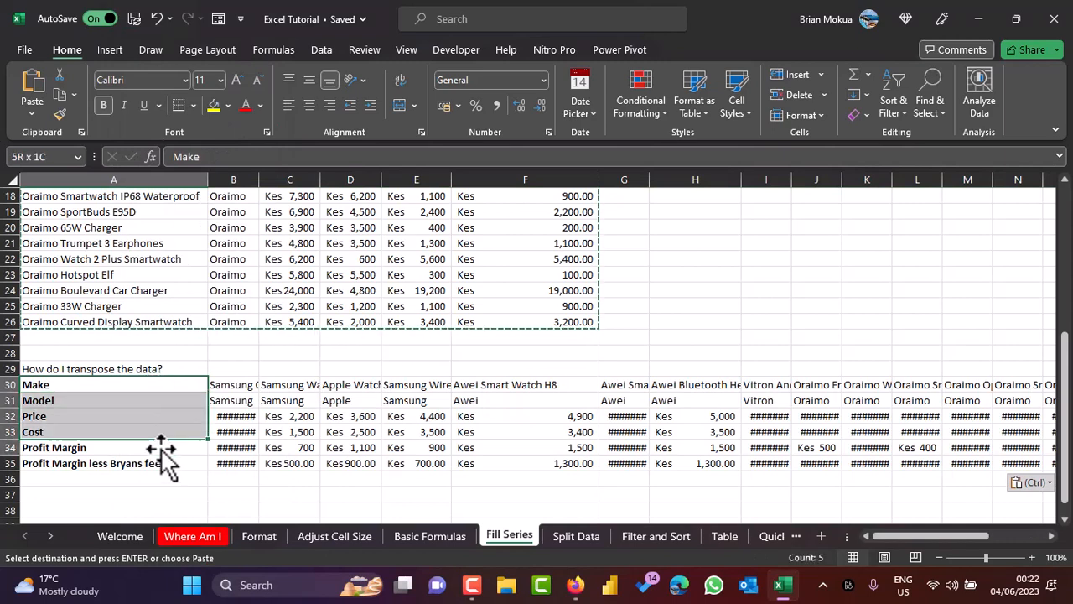
pyautogui.click(238, 391)
pyautogui.moveTo(238, 391); pyautogui.dragTo(1048, 432)
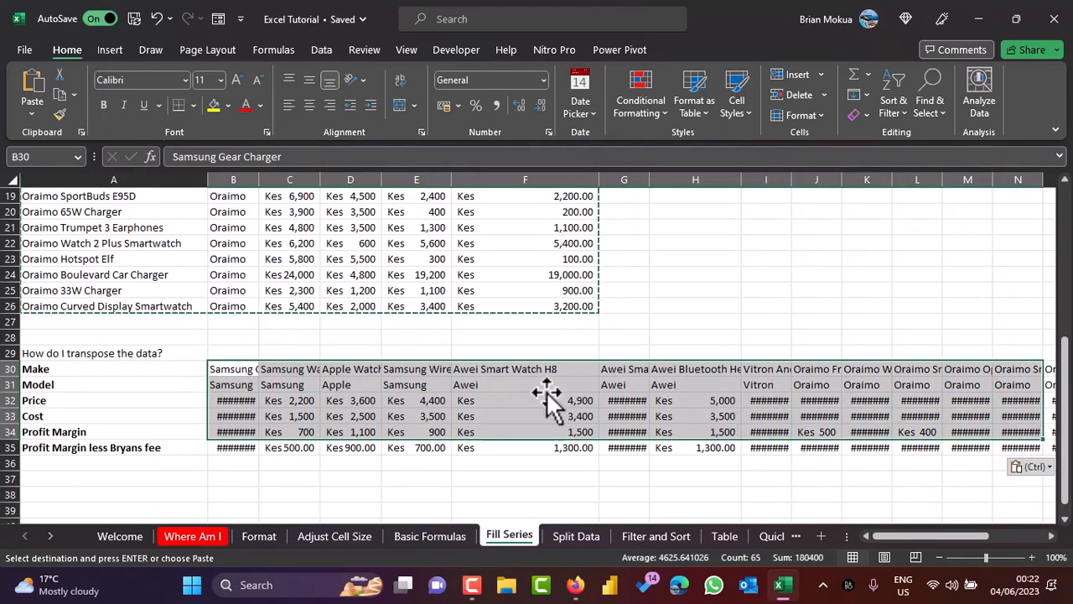
pyautogui.scroll(5, 407, 479)
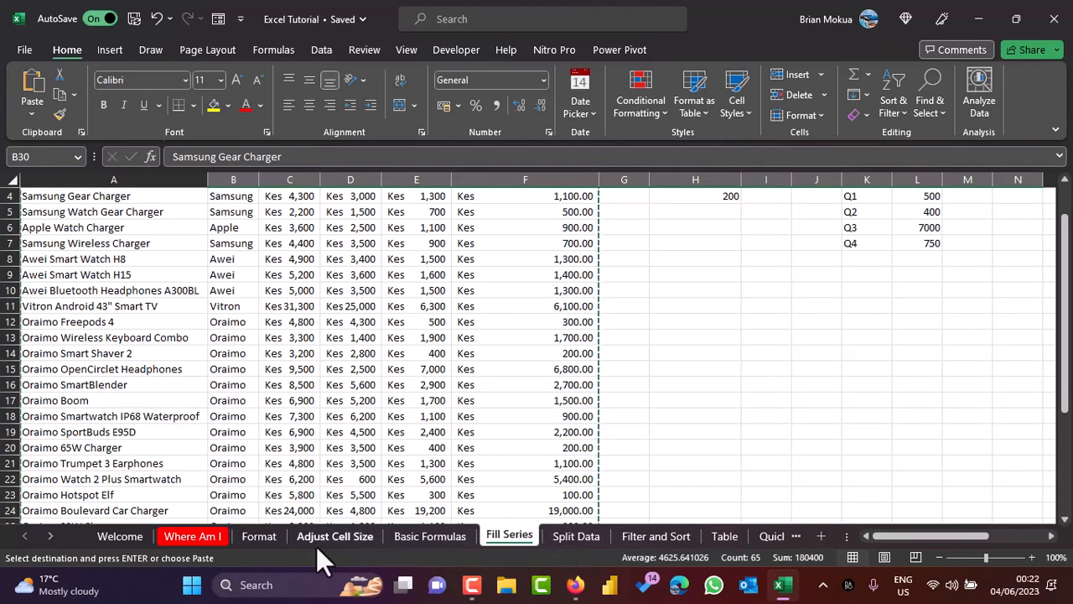
pyautogui.scroll(-3, 464, 520)
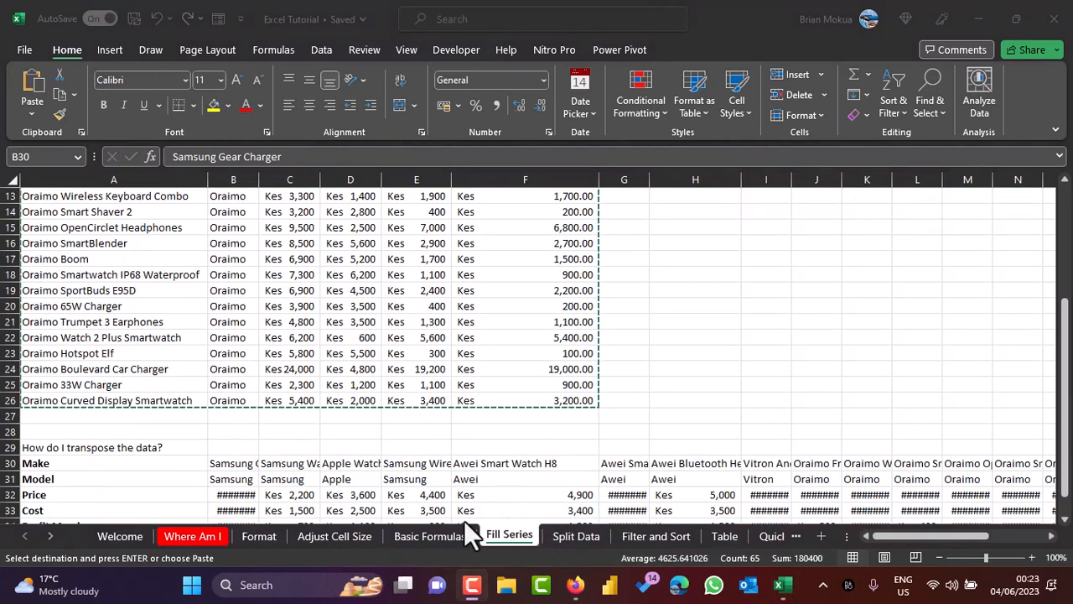
# Step: Open the Split Data sheet and select the full names in A2:A7
pyautogui.click(570, 537)
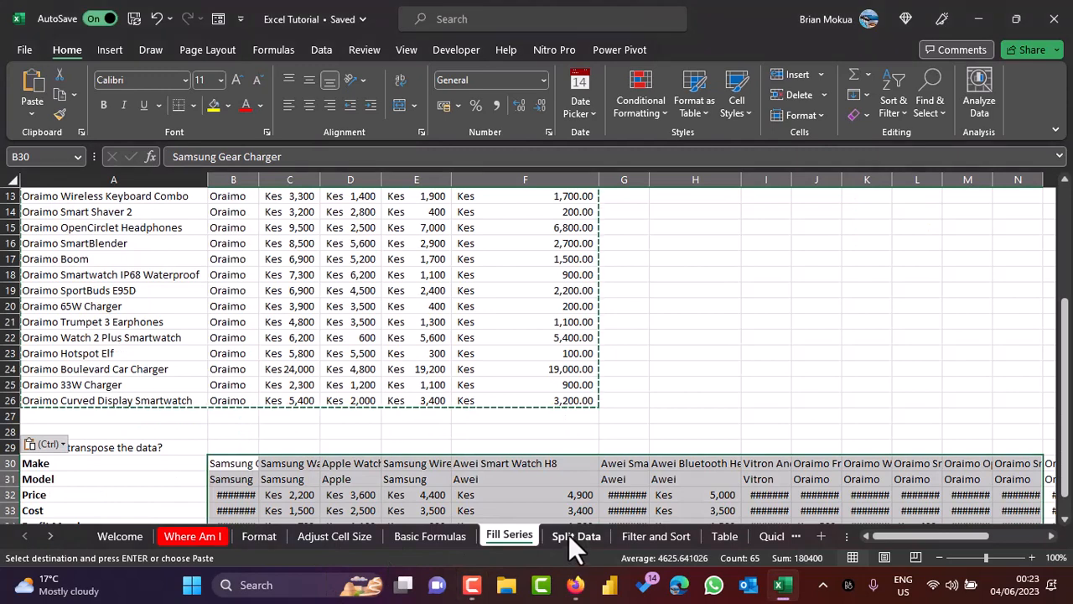
pyautogui.click(568, 534)
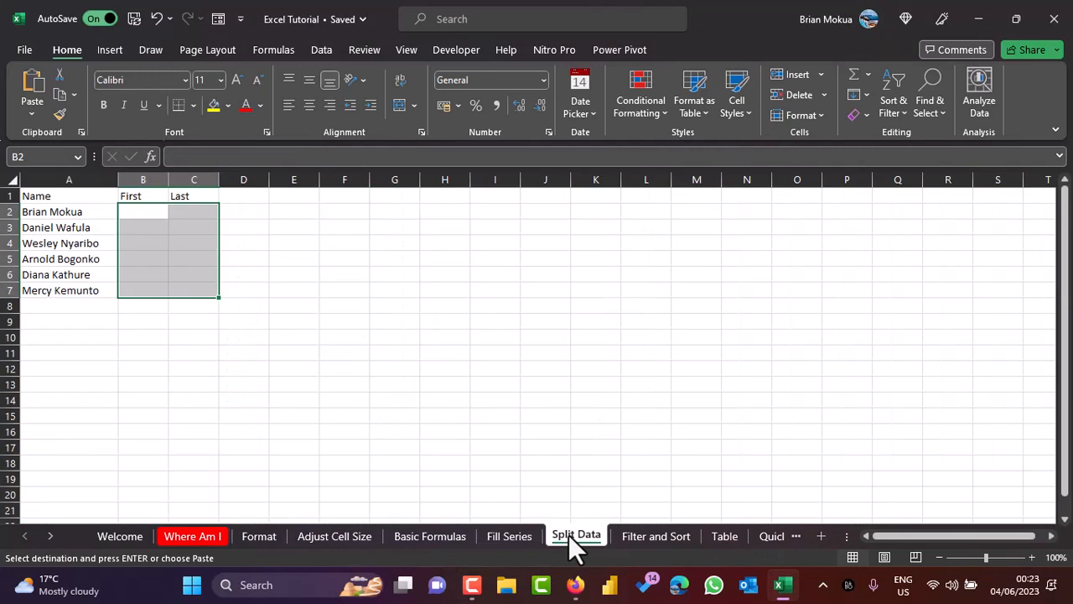
pyautogui.click(148, 215)
pyautogui.click(81, 216)
pyautogui.moveTo(80, 216); pyautogui.dragTo(94, 292)
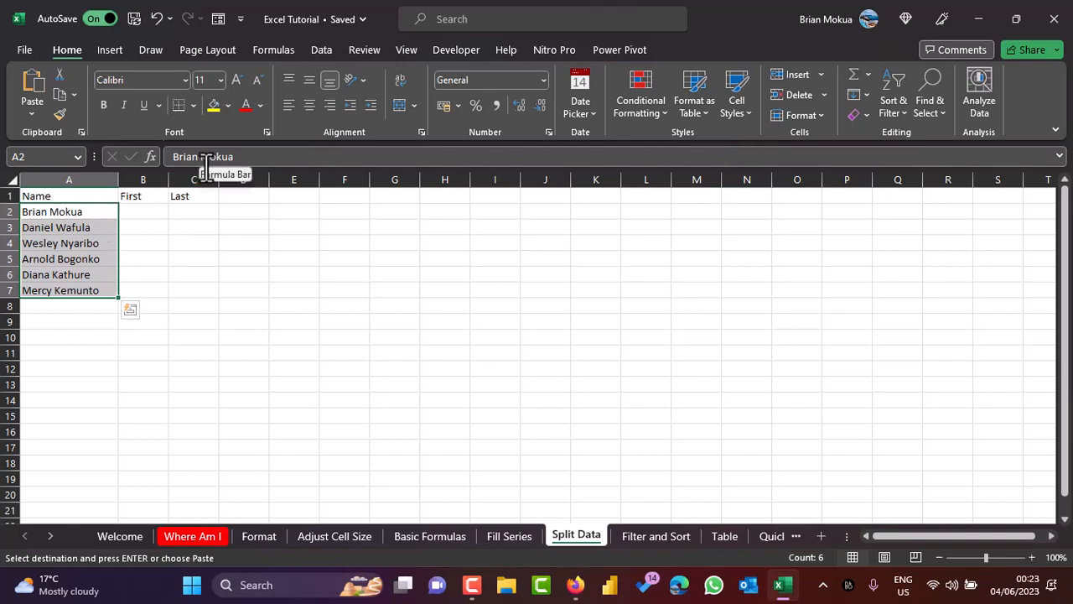
# Step: Start Text to Columns on the selected full names as delimited data, with Space as the only delimiter
pyautogui.click(109, 50)
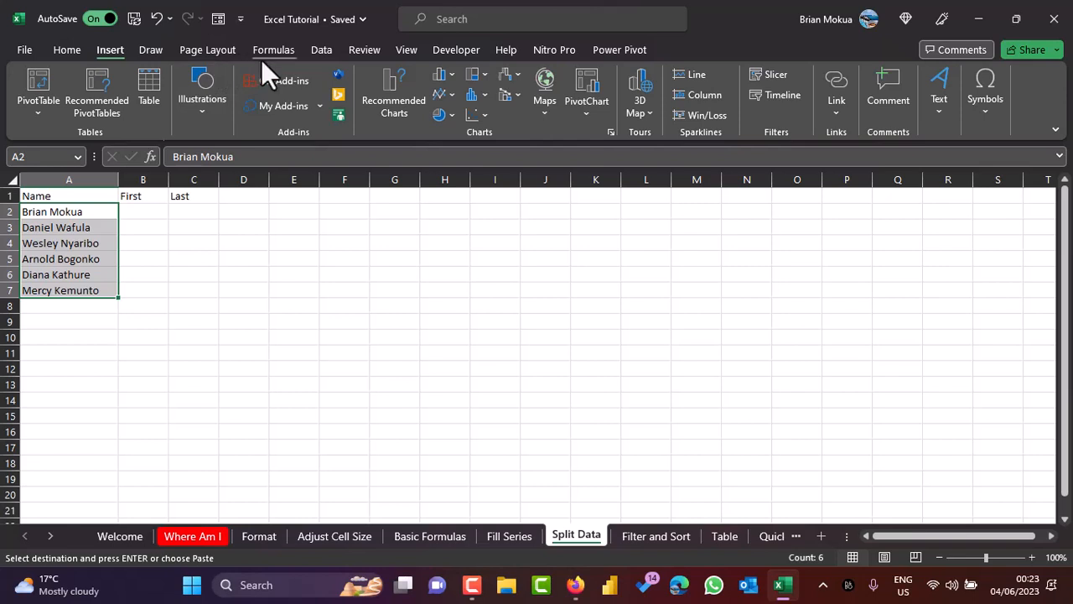
pyautogui.click(320, 49)
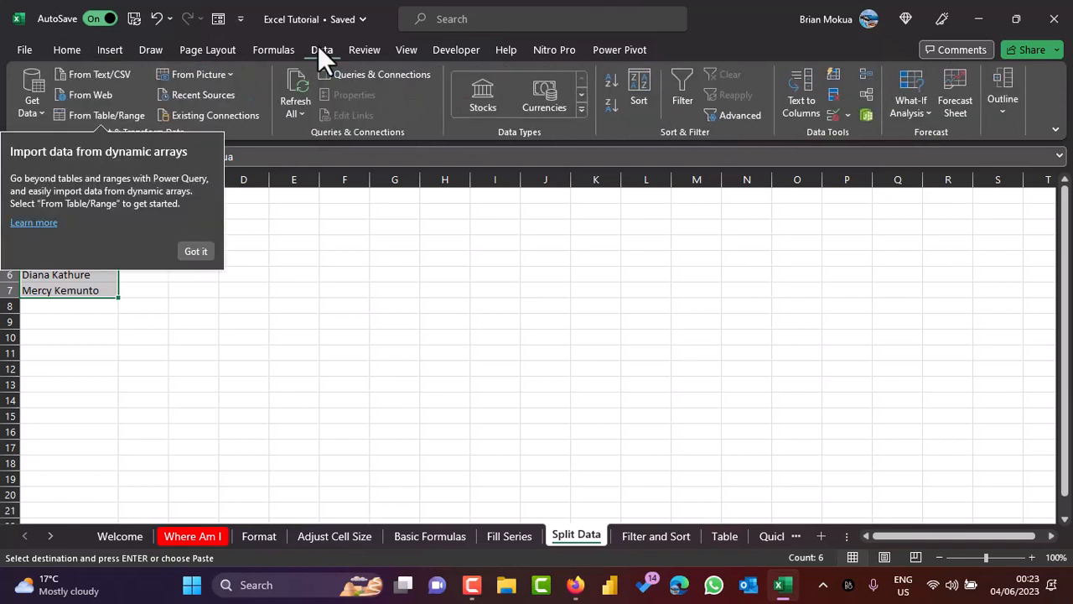
pyautogui.press('Escape')
pyautogui.click(798, 115)
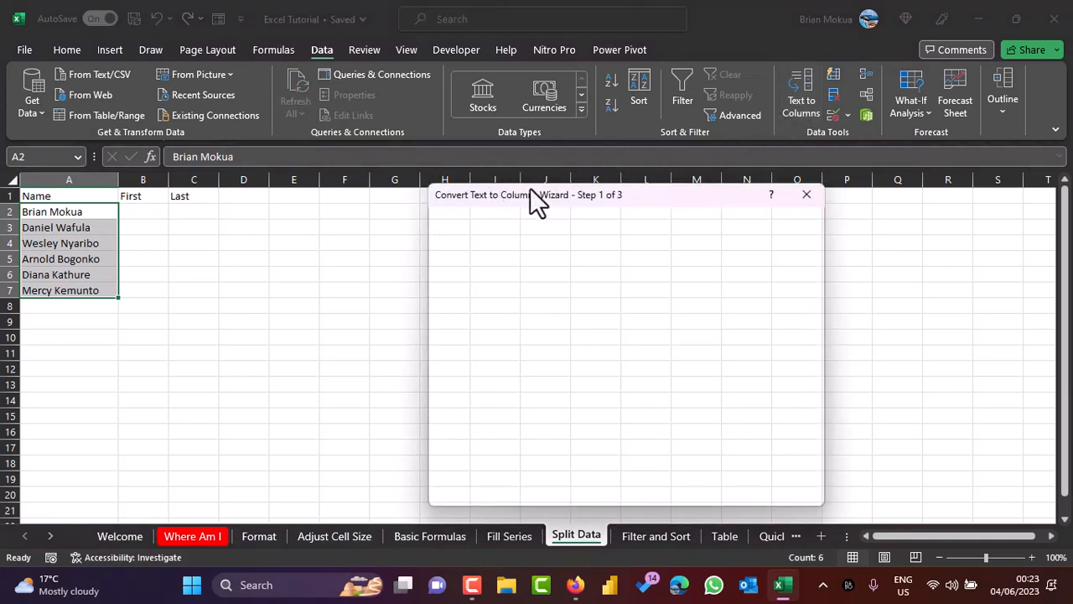
pyautogui.moveTo(547, 193); pyautogui.dragTo(528, 133)
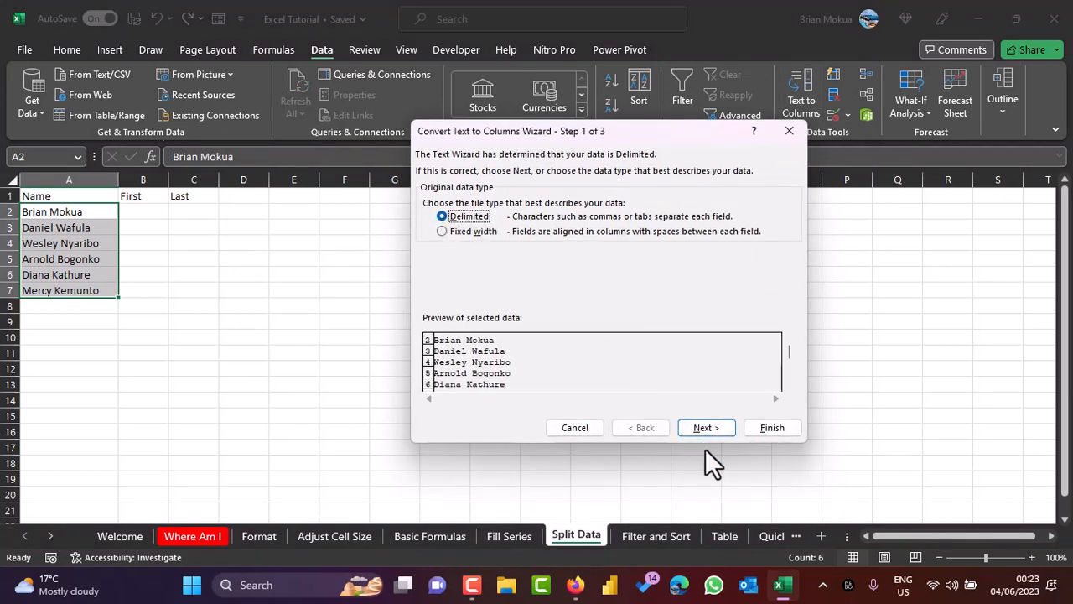
pyautogui.click(703, 427)
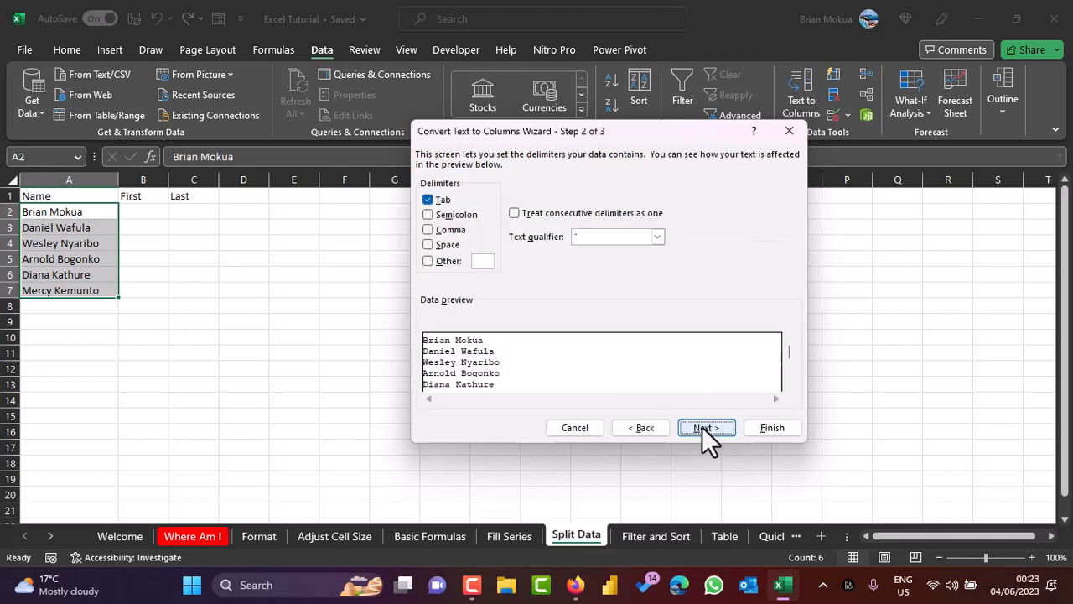
pyautogui.click(448, 244)
pyautogui.click(437, 200)
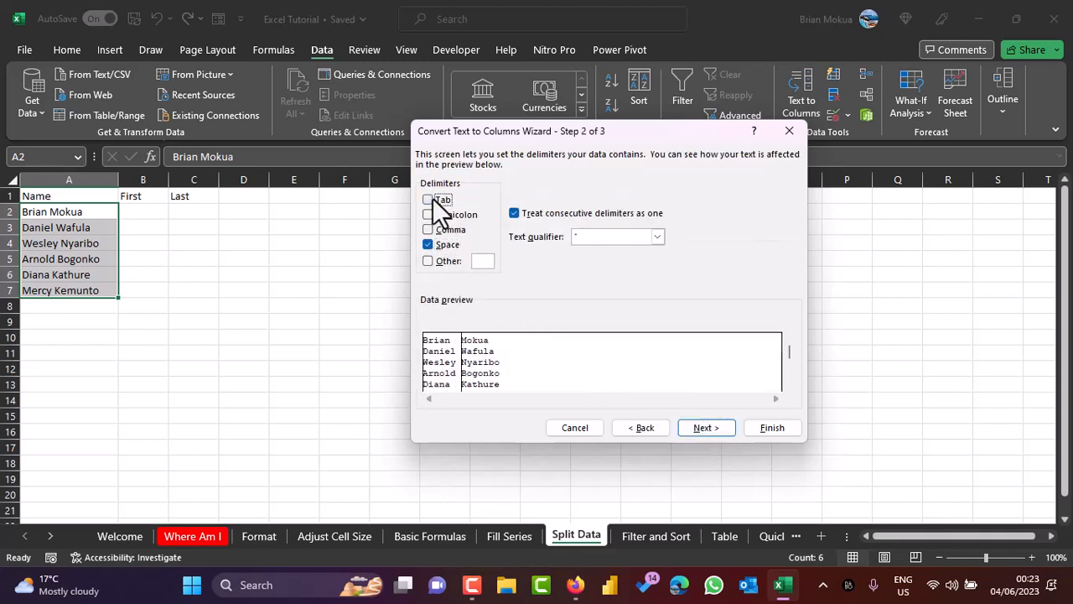
# Step: Set the split's destination to $B$2 with the General column format and finish the Text to Columns conversion
pyautogui.click(706, 428)
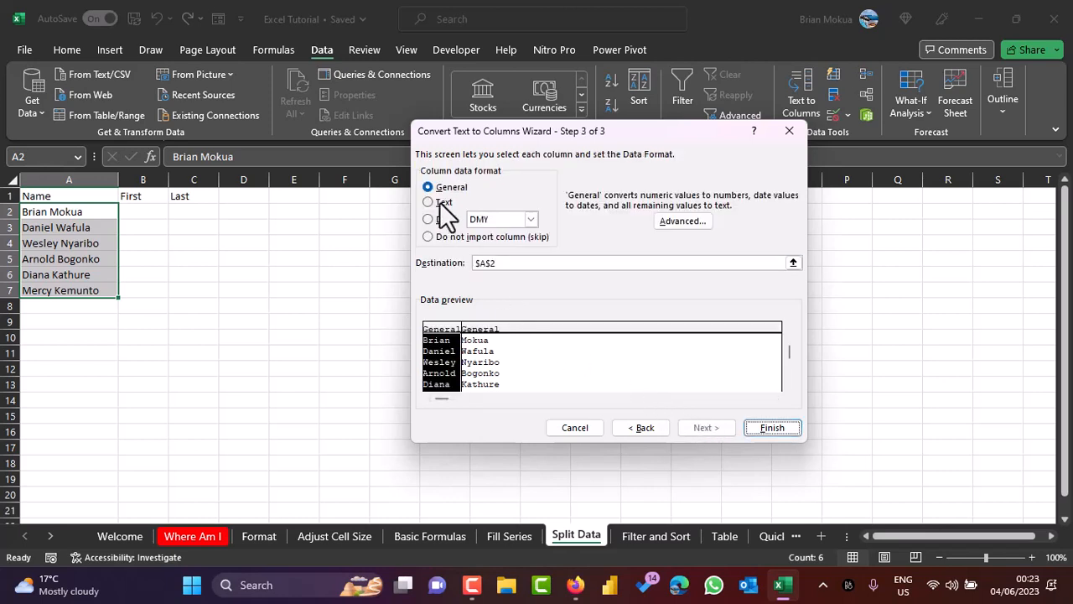
pyautogui.click(483, 263)
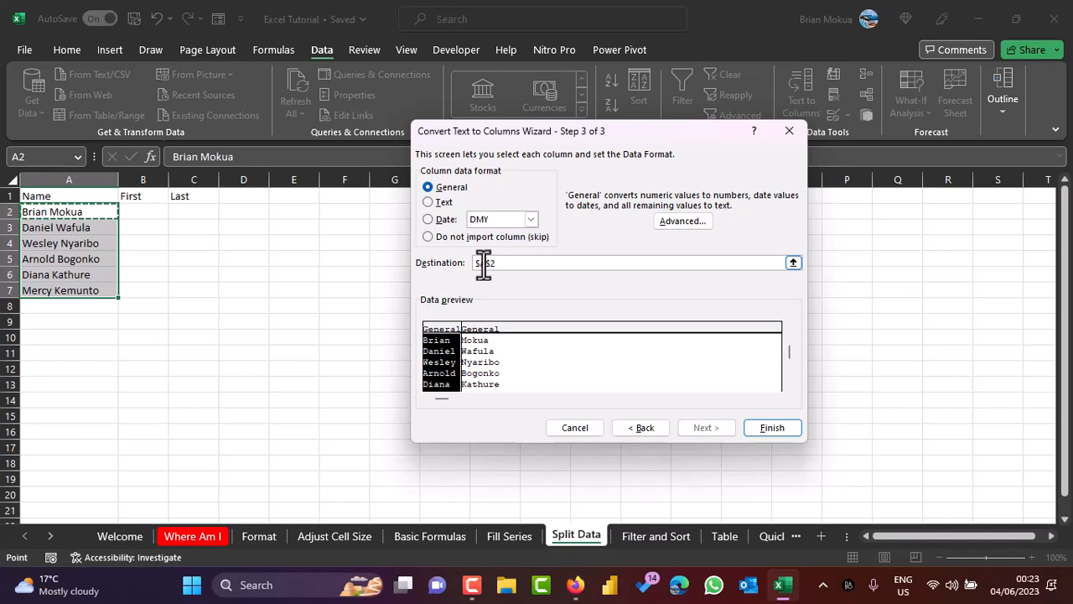
pyautogui.press('BackSpace')
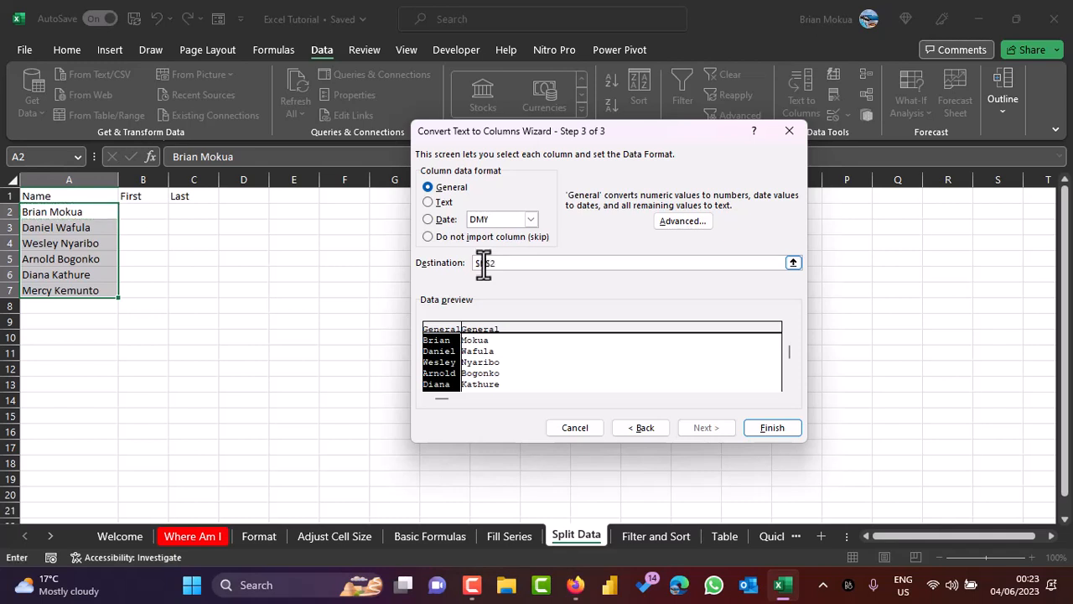
pyautogui.write('b')
pyautogui.click(761, 429)
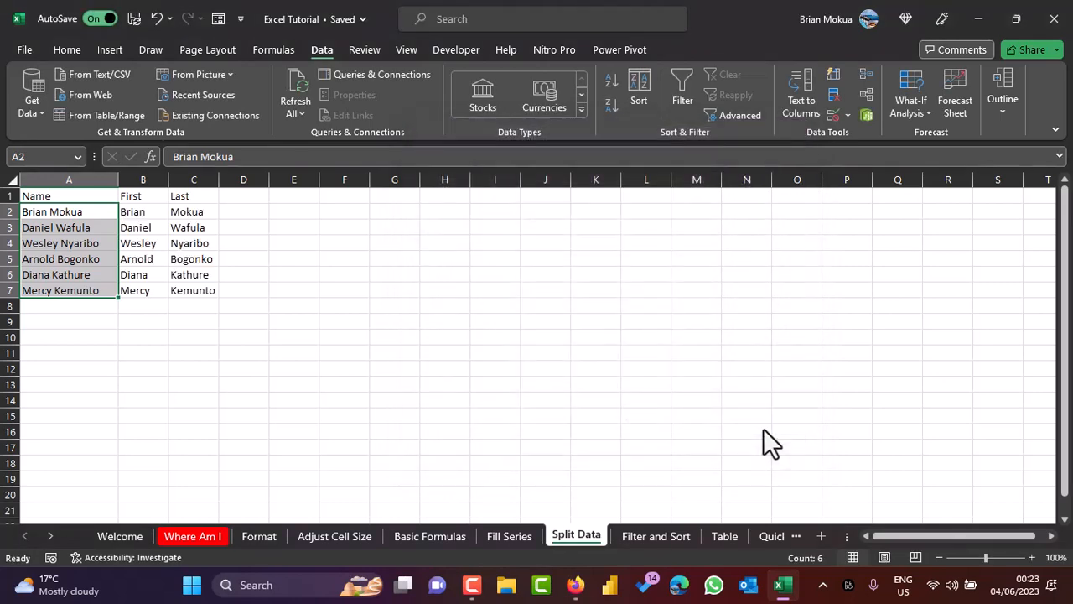
# Step: Check the split names in the First and Last columns against the full names in column A
pyautogui.click(145, 179)
pyautogui.click(195, 179)
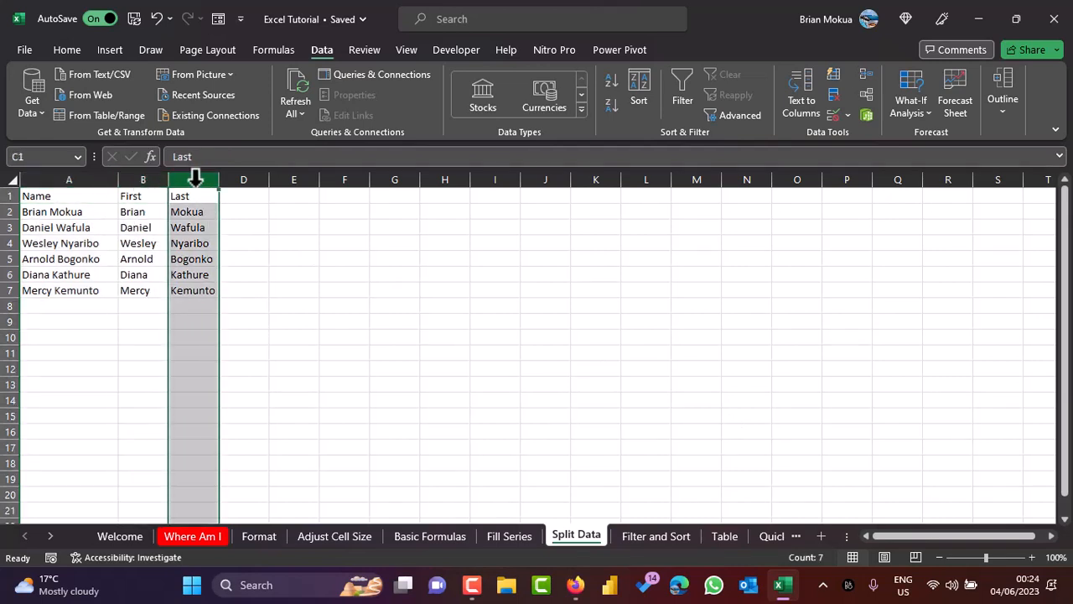
pyautogui.click(141, 211)
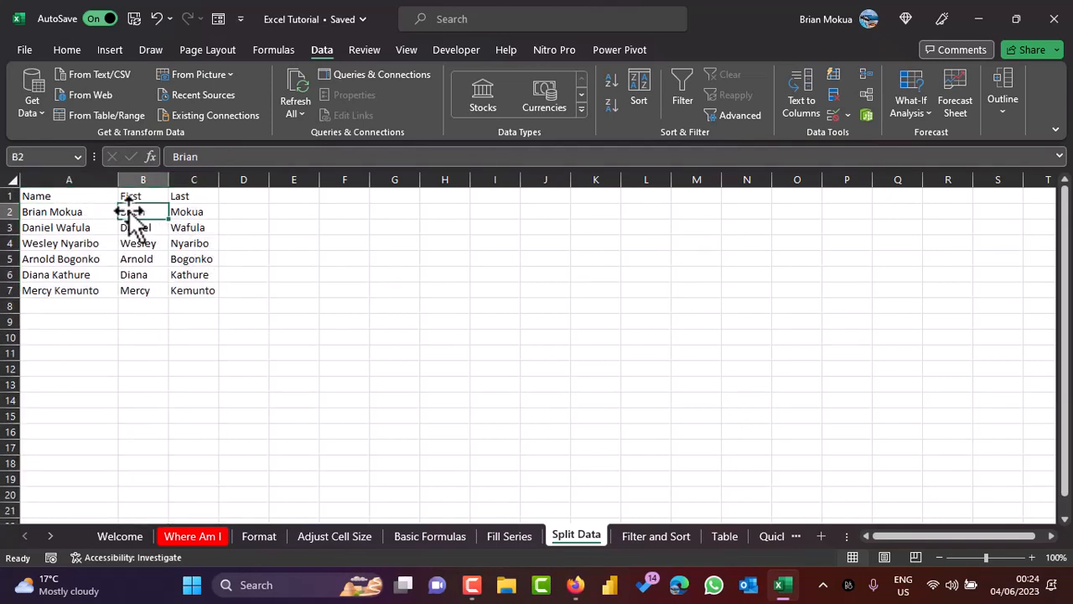
pyautogui.click(192, 217)
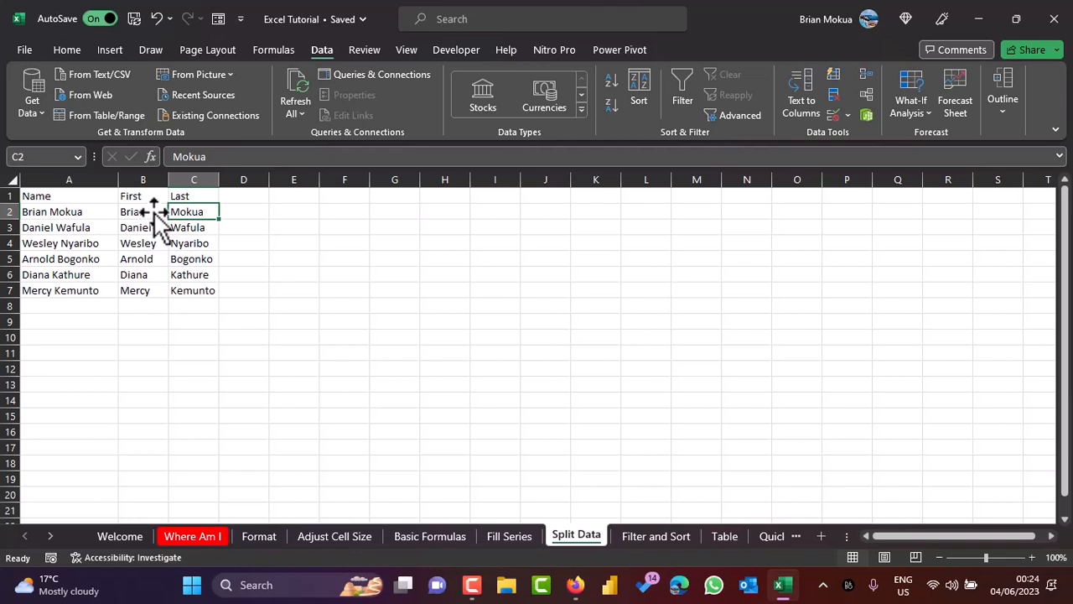
pyautogui.press('Left')
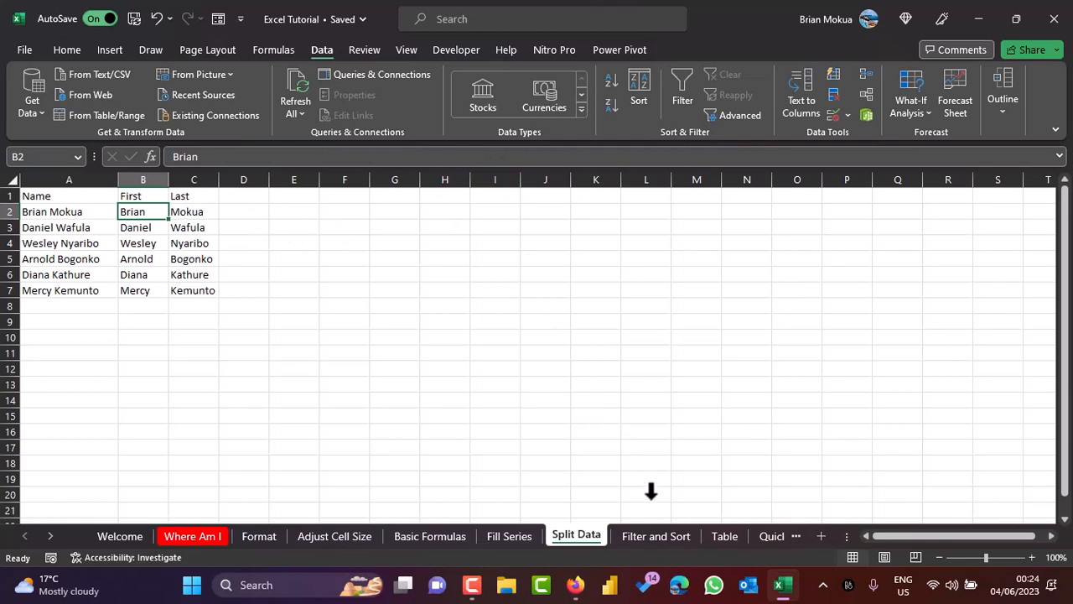
# Step: Open the Filter and Sort sheet and remove the existing filter from the product table's header row
pyautogui.click(642, 536)
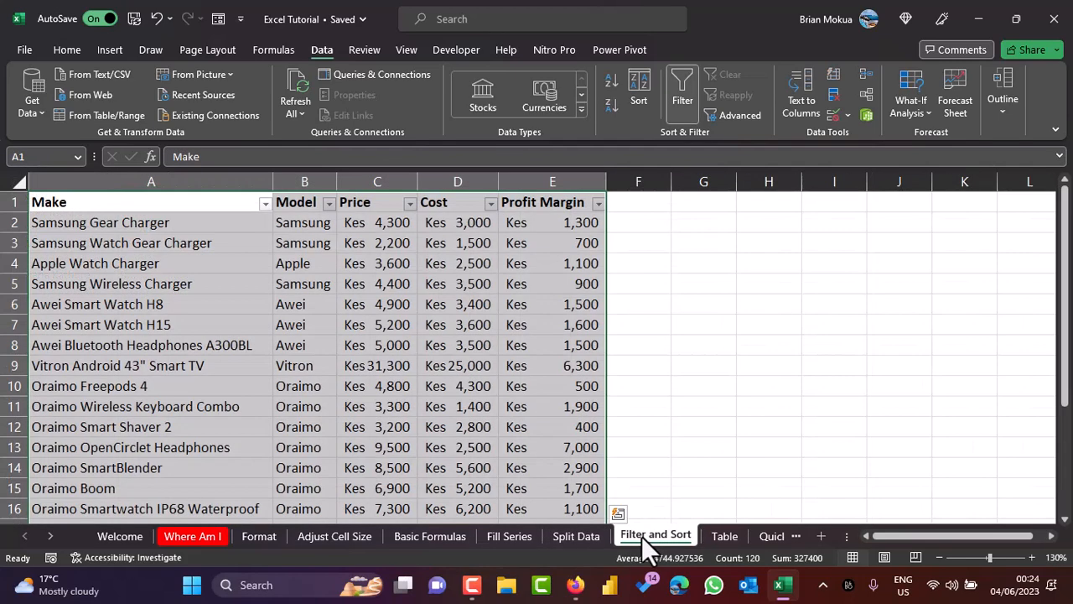
pyautogui.click(149, 209)
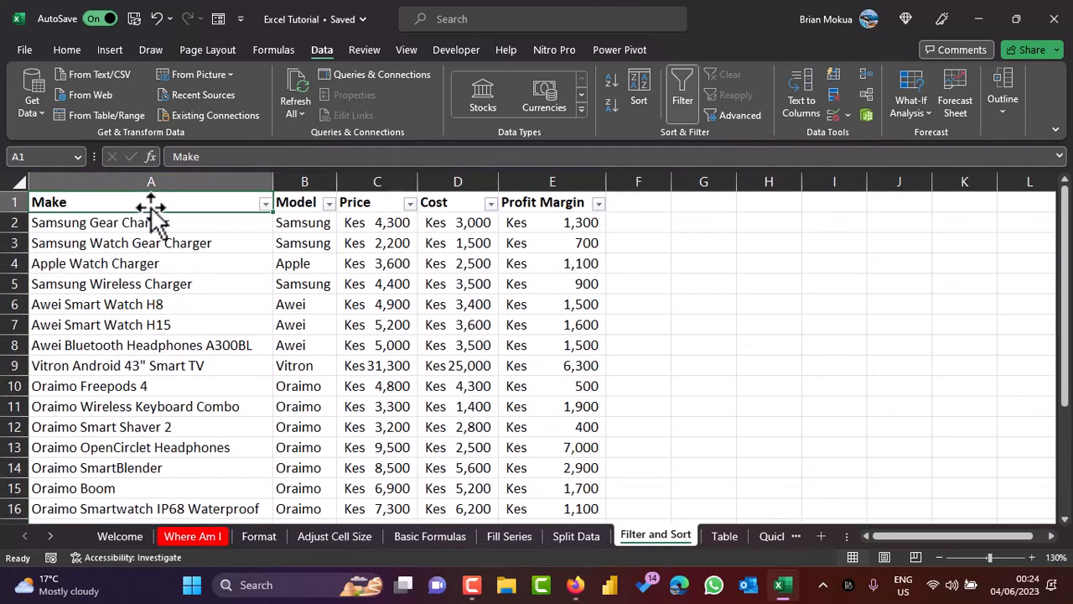
pyautogui.click(219, 222)
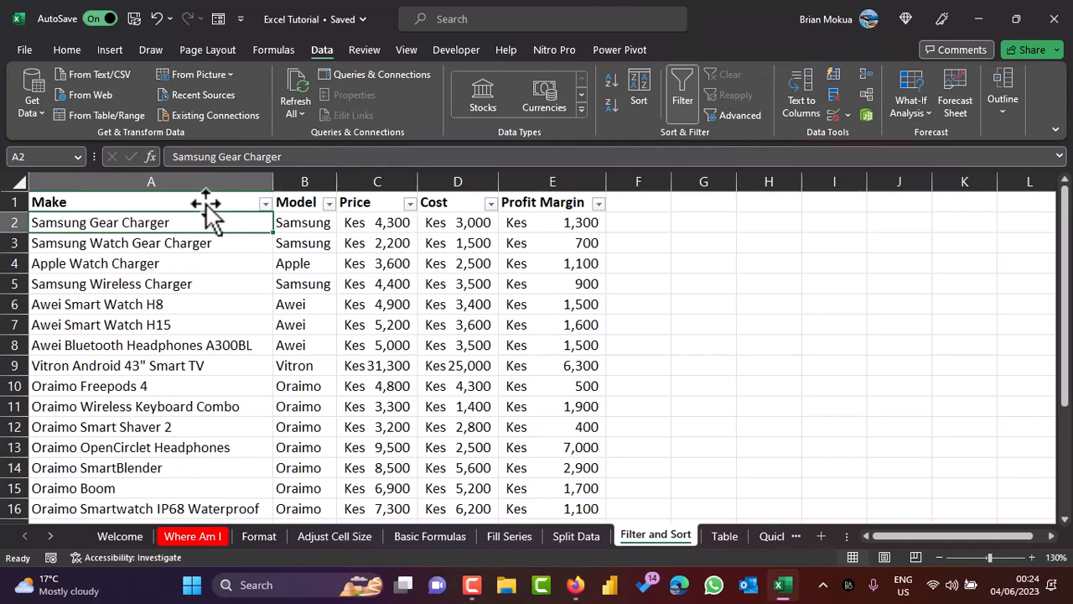
pyautogui.press('Up')
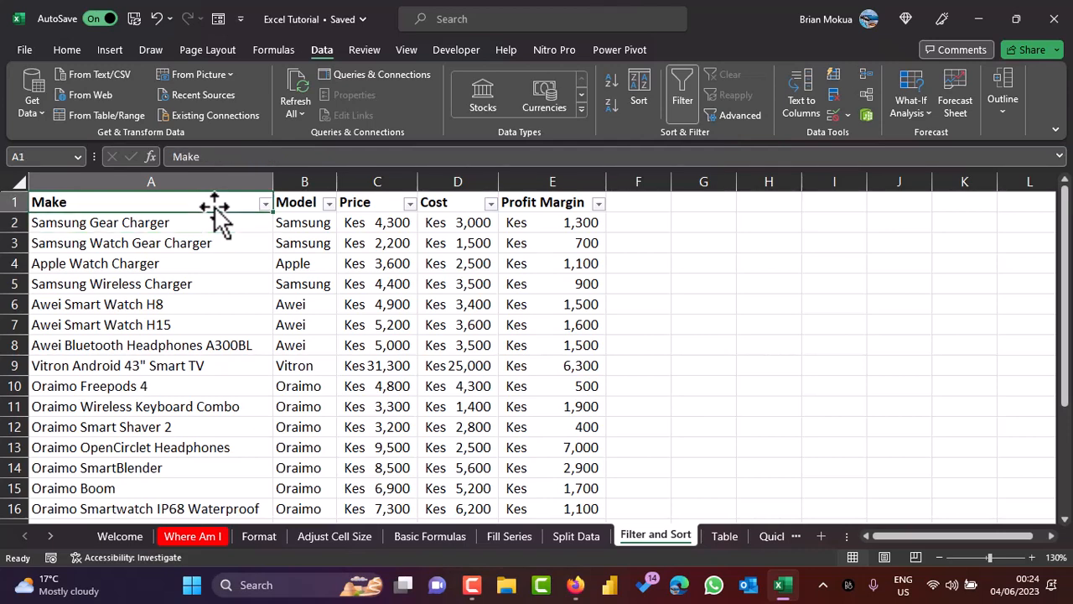
pyautogui.click(679, 103)
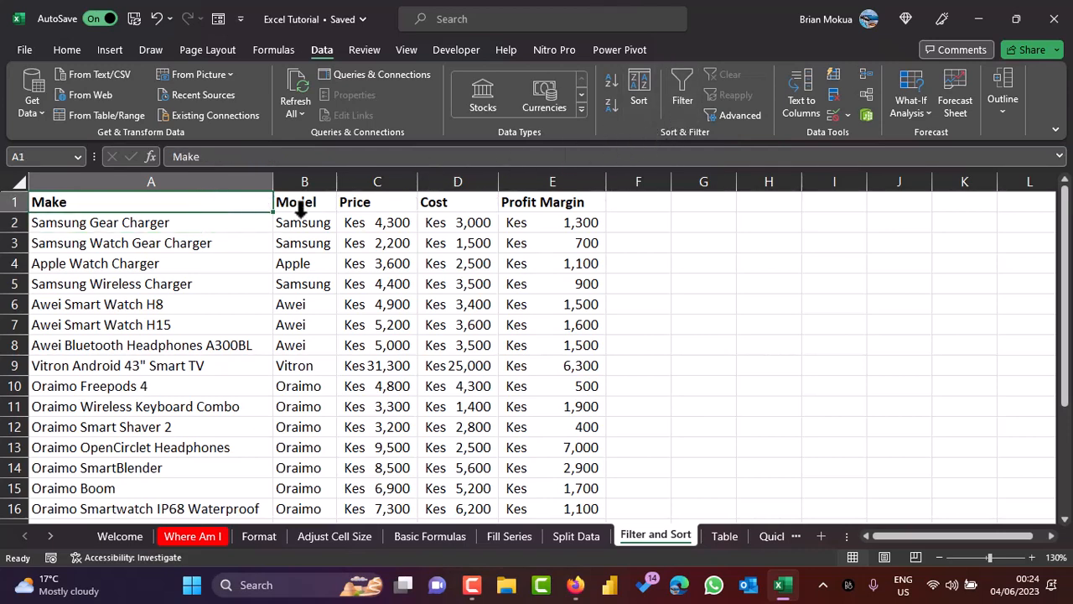
# Step: Turn on filtering for the product table with the Make header cell A1 selected
pyautogui.click(201, 225)
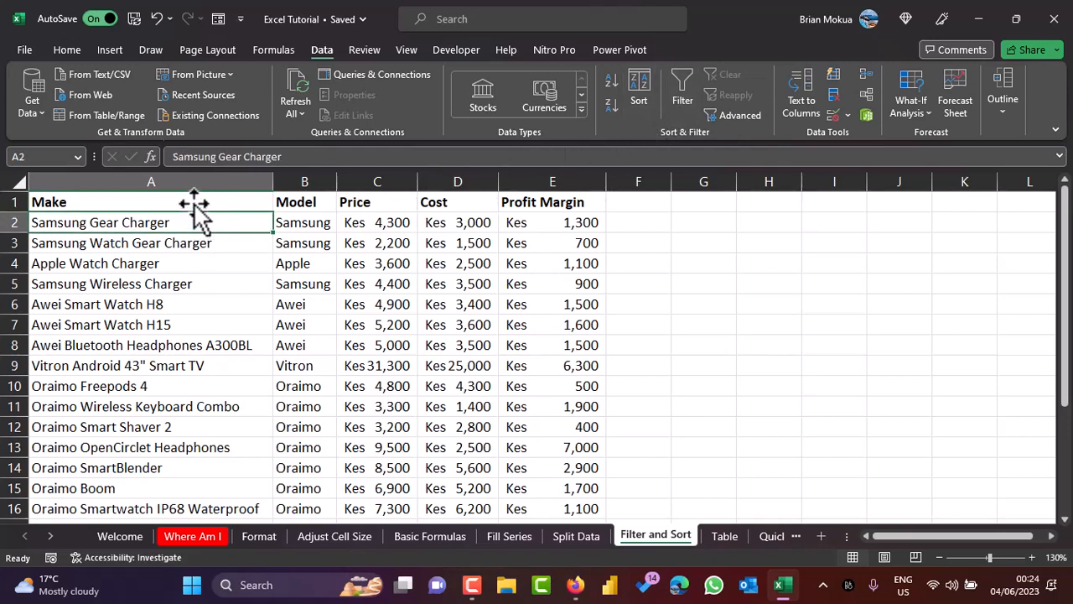
pyautogui.click(195, 204)
pyautogui.click(681, 101)
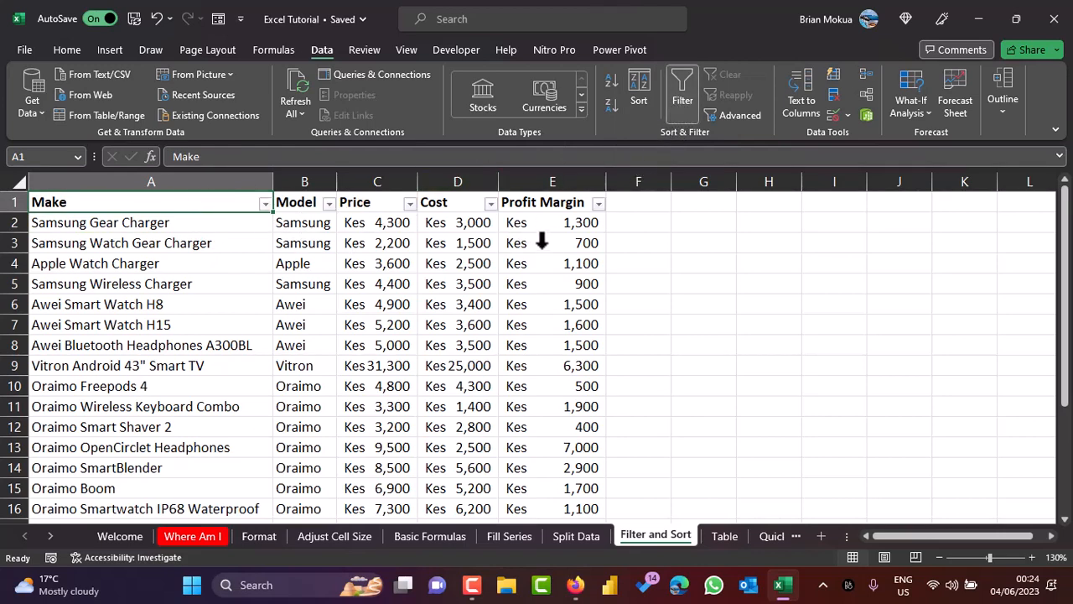
# Step: Sort the product table by Profit Margin from largest to smallest and check the top two margins
pyautogui.click(596, 206)
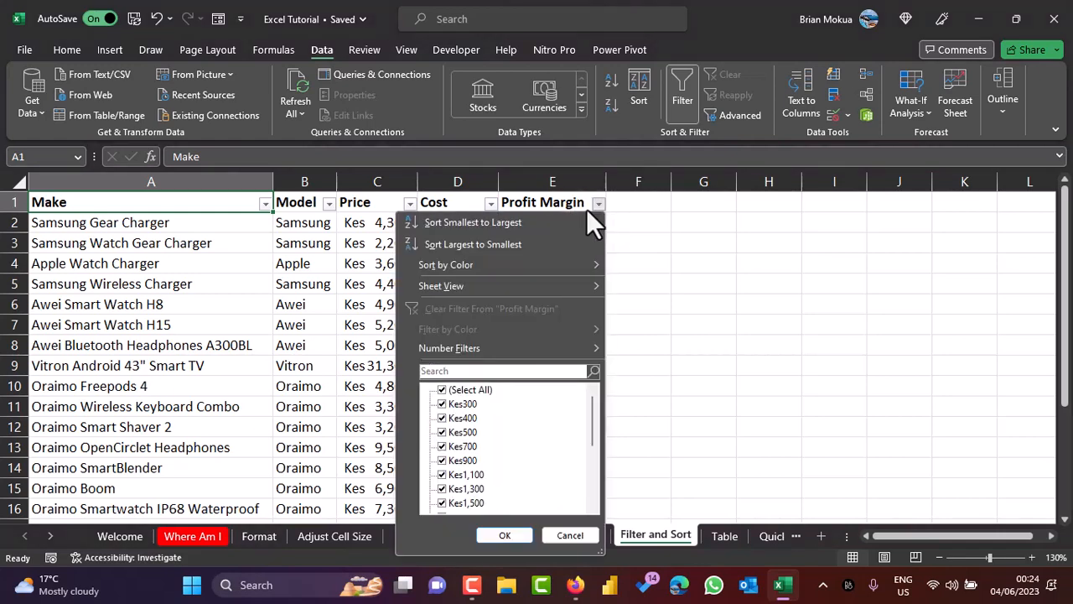
pyautogui.click(499, 244)
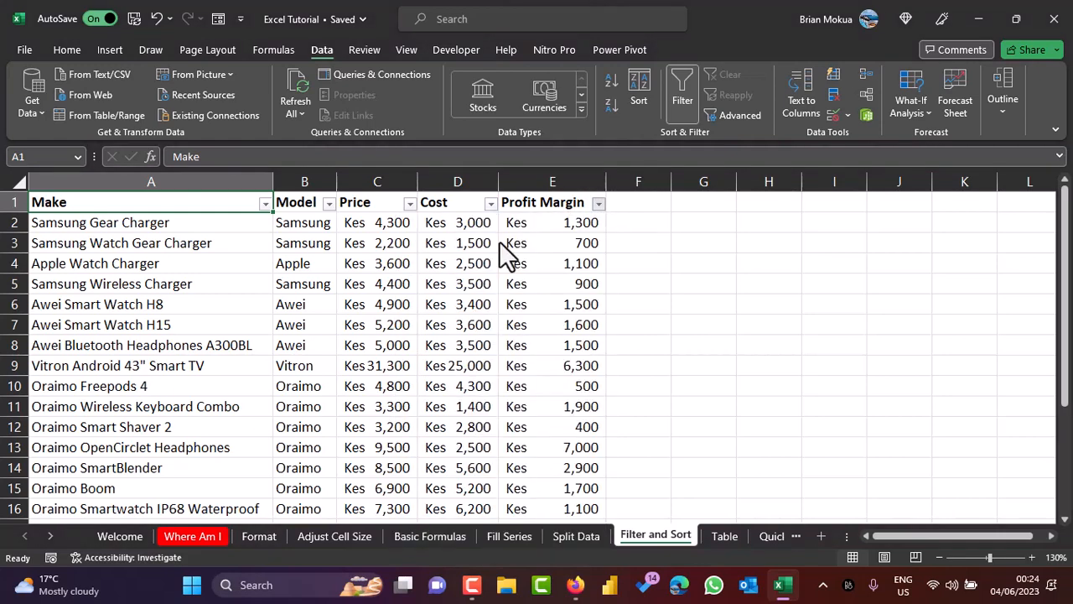
pyautogui.click(551, 222)
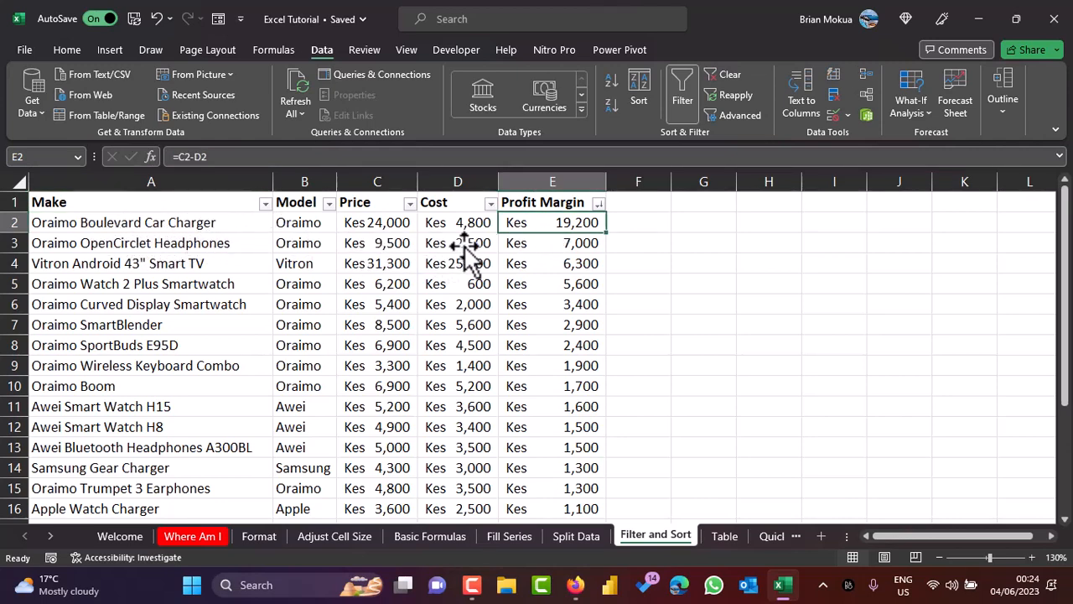
pyautogui.click(549, 242)
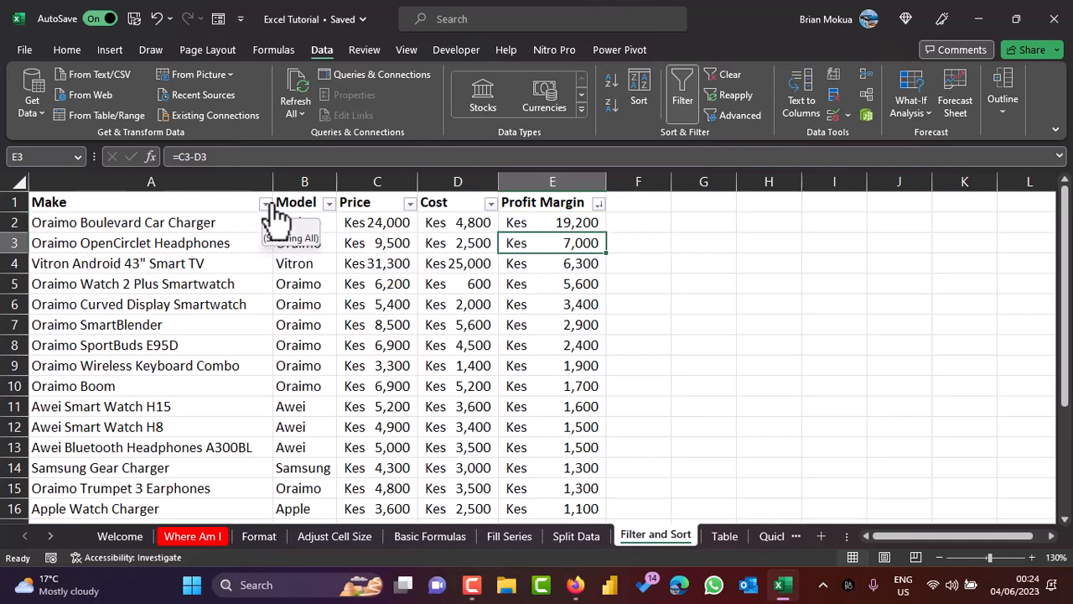
# Step: Filter the Model column to show only the Samsung and Awei products
pyautogui.click(330, 205)
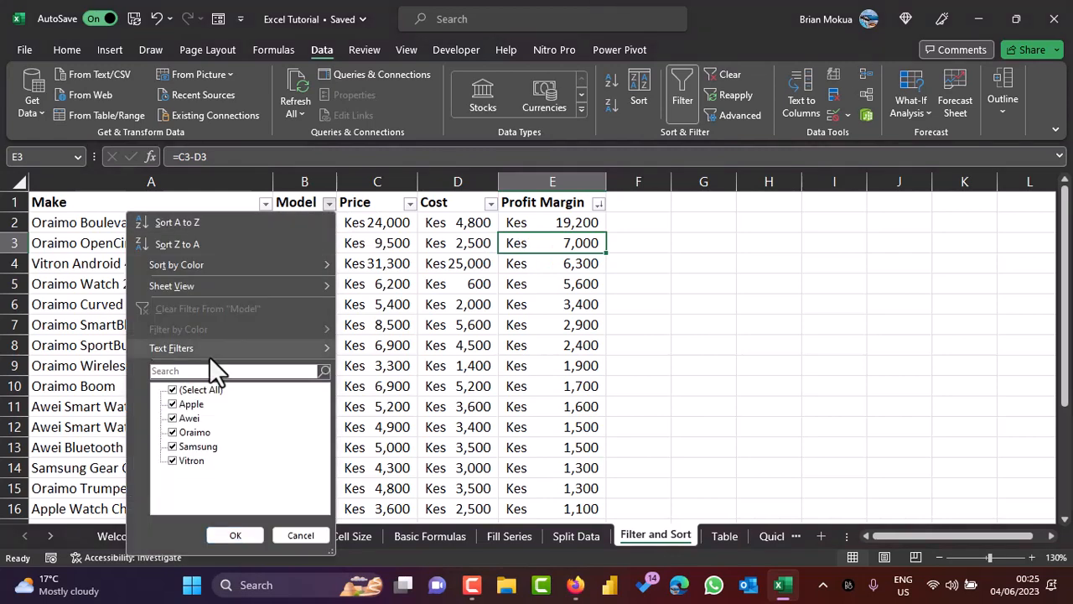
pyautogui.click(172, 390)
pyautogui.click(173, 391)
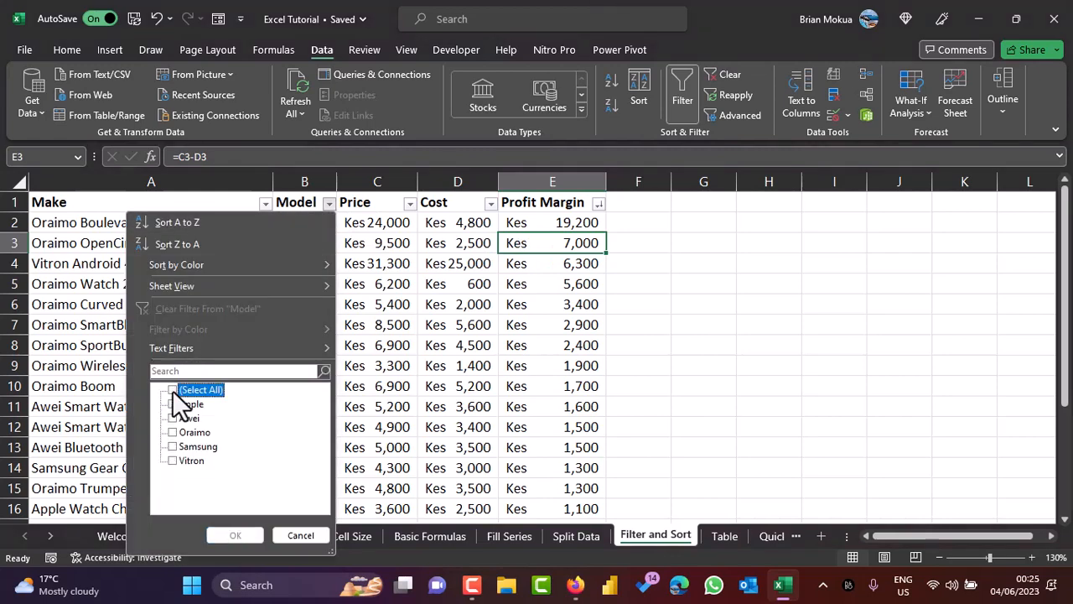
pyautogui.click(172, 446)
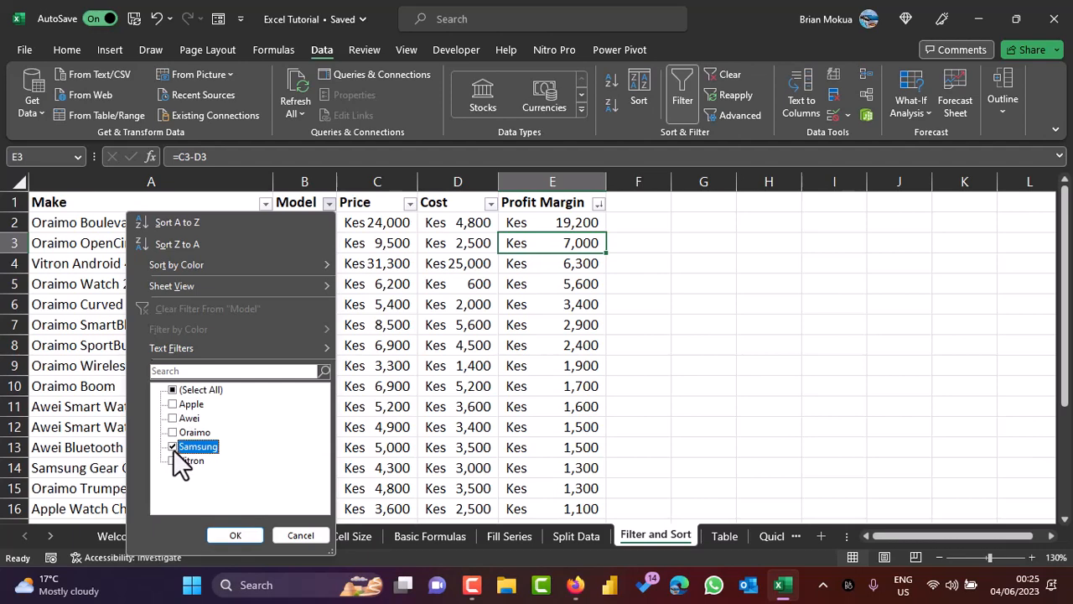
pyautogui.click(172, 418)
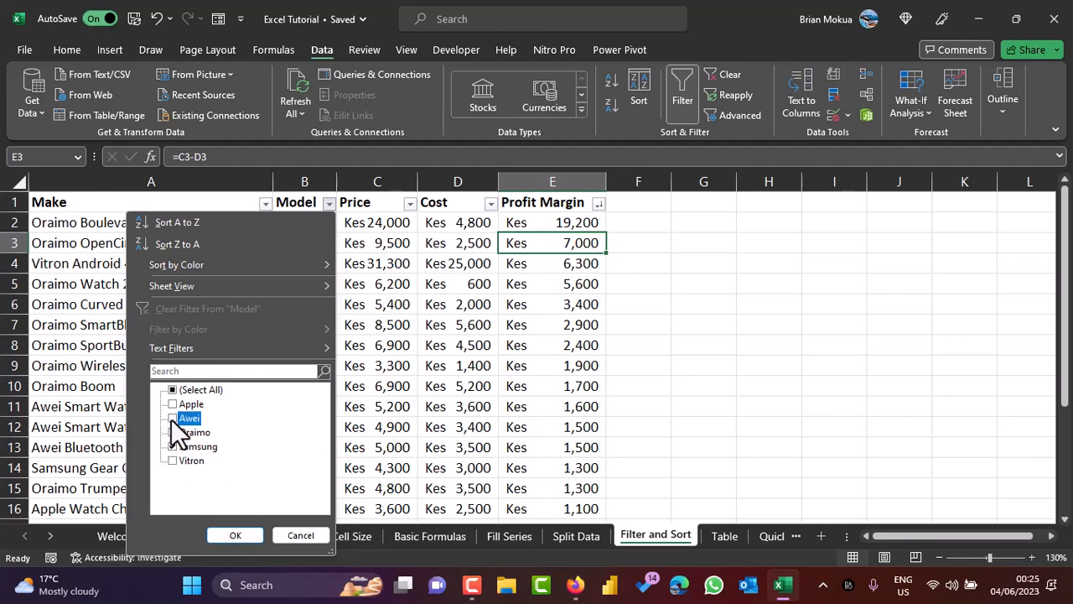
pyautogui.click(236, 535)
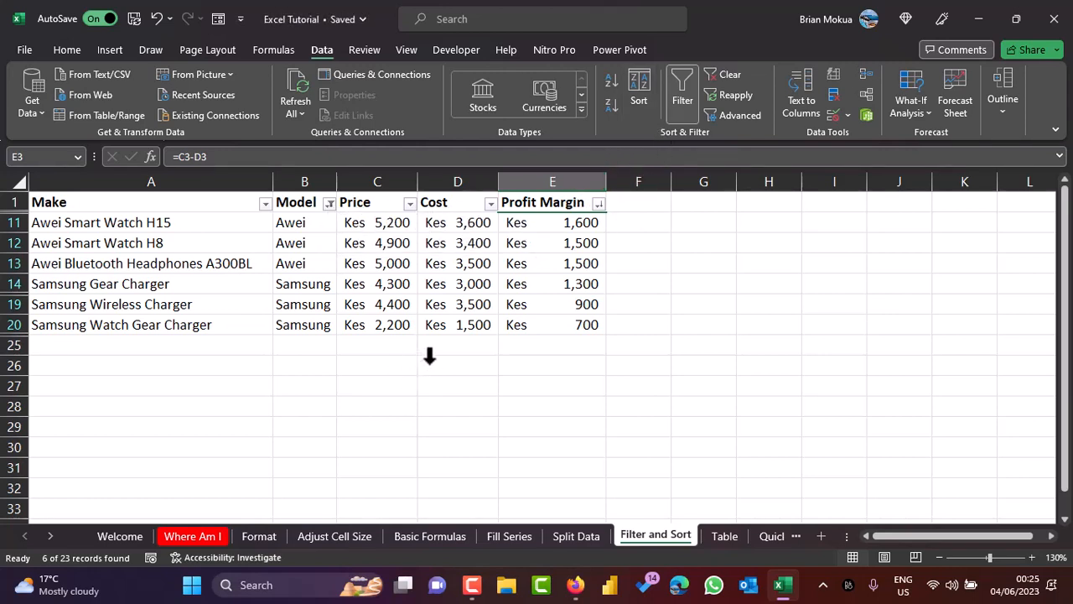
# Step: Open the Table sheet and select the Make header cell A1 of the product data
pyautogui.click(52, 537)
pyautogui.click(56, 537)
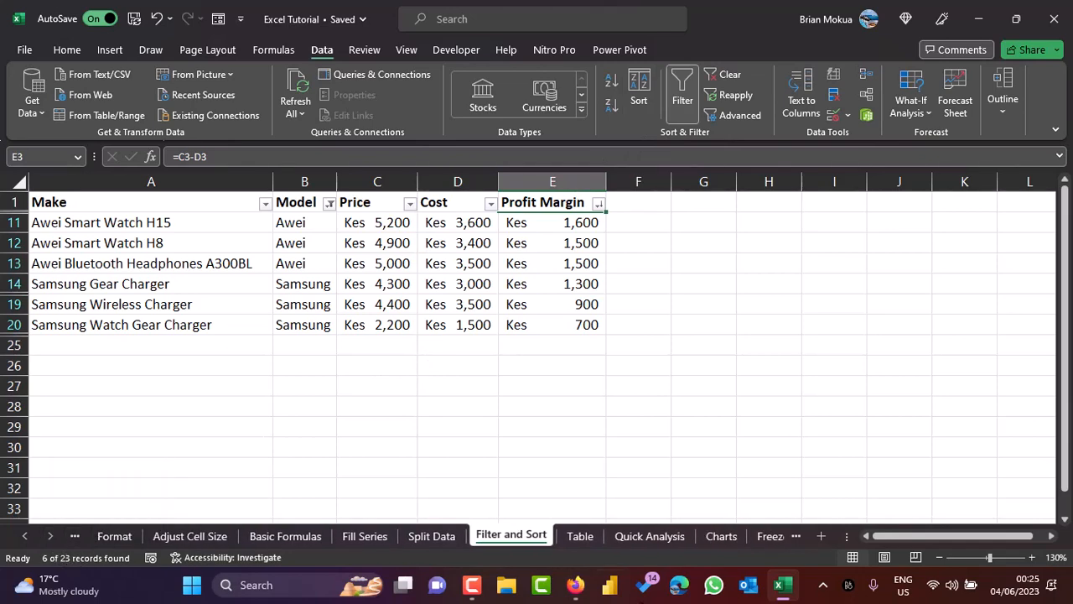
pyautogui.click(579, 535)
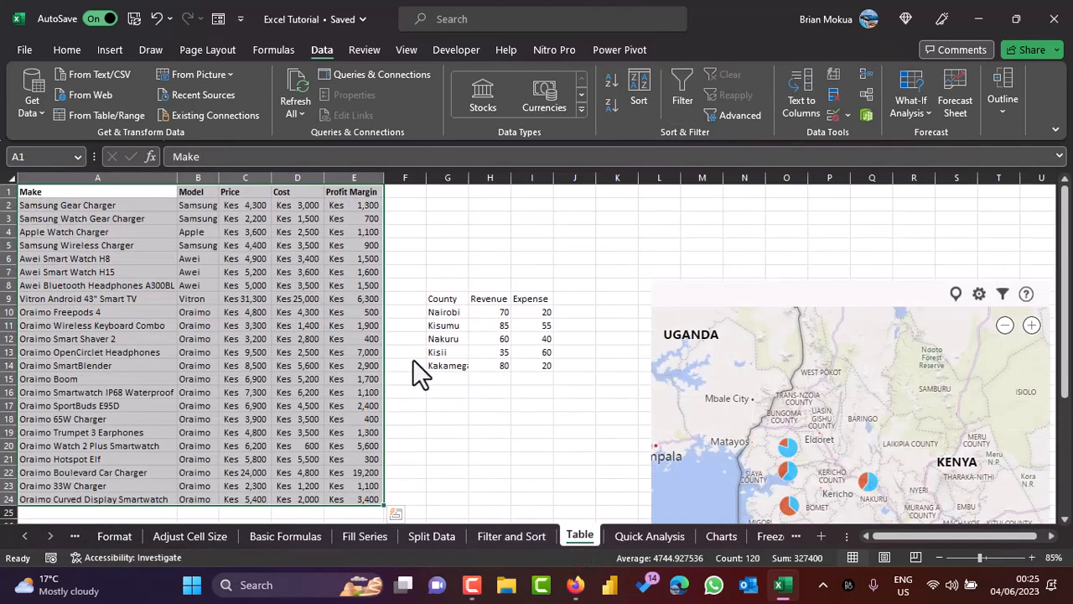
pyautogui.keyDown('ctrl'); pyautogui.scroll(2, 296, 261); pyautogui.keyUp('ctrl')
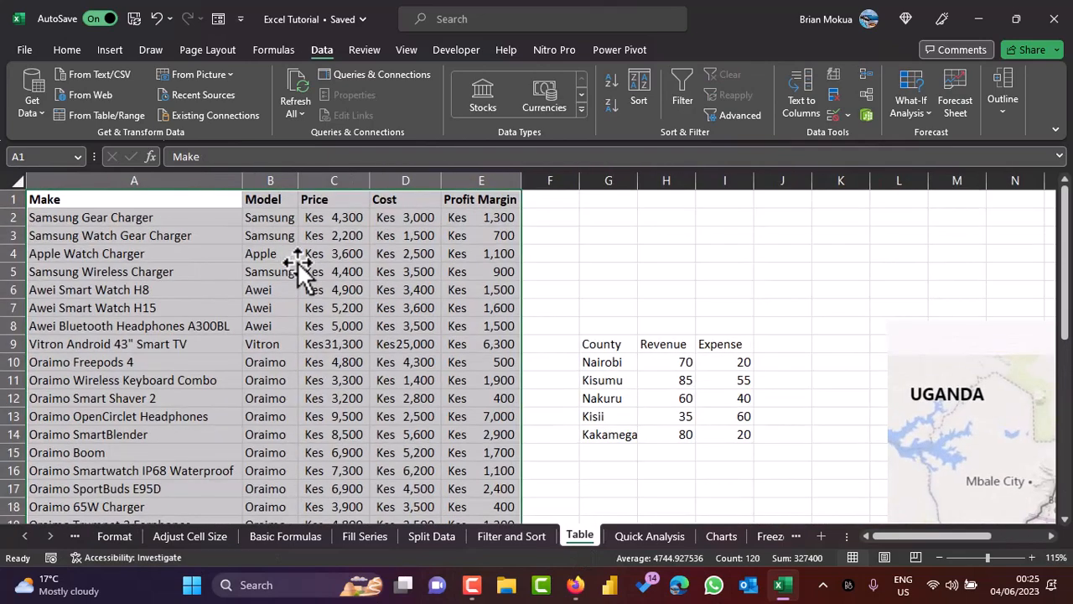
pyautogui.keyDown('ctrl'); pyautogui.scroll(2, 297, 261); pyautogui.keyUp('ctrl')
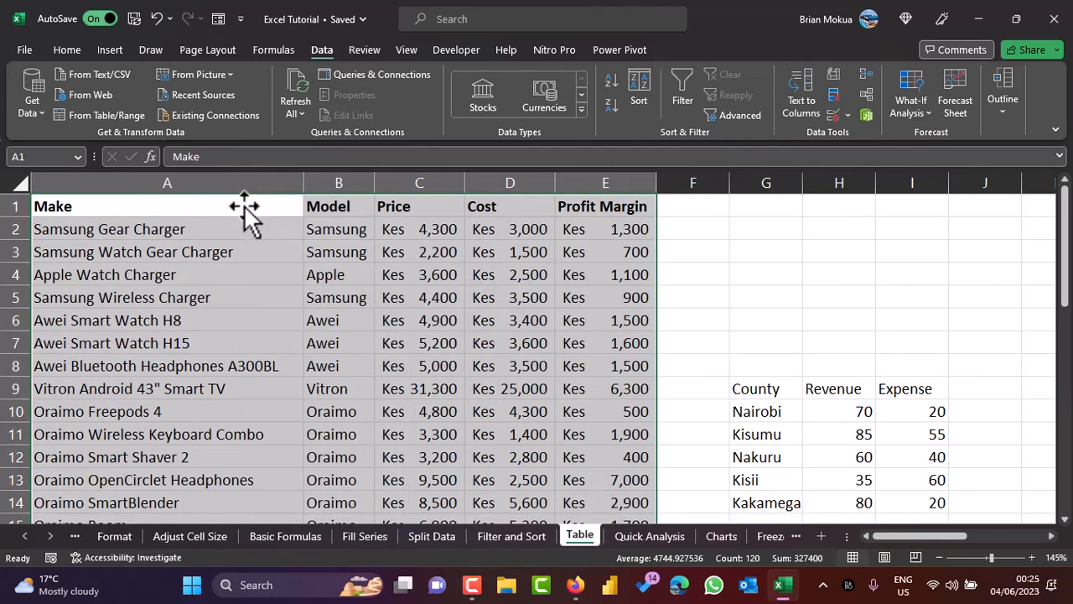
pyautogui.click(210, 207)
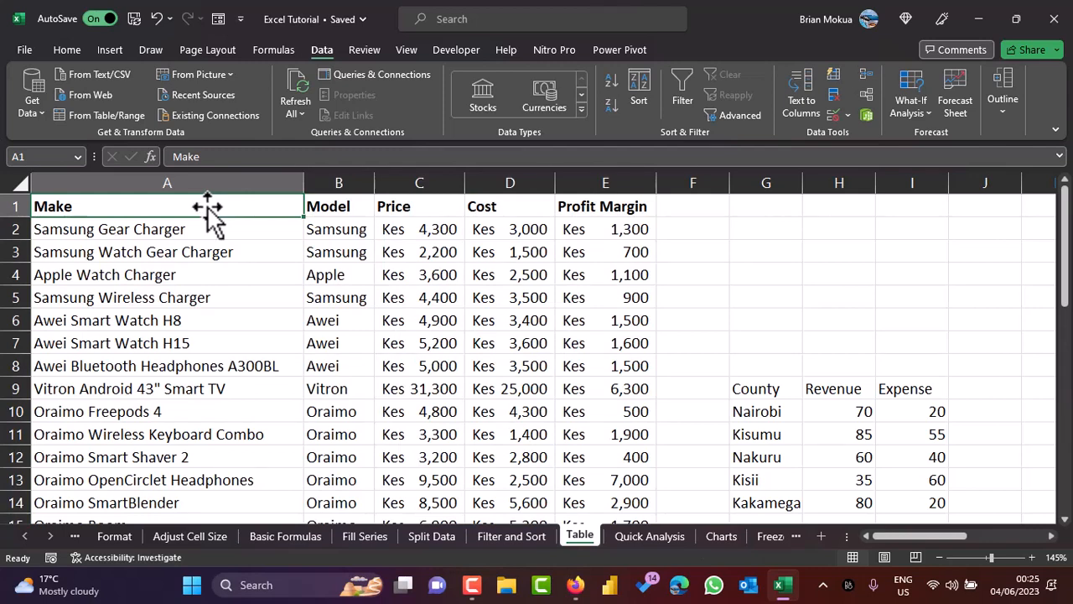
# Step: Convert the product data in A1:E24 into a table that has headers
pyautogui.click(82, 49)
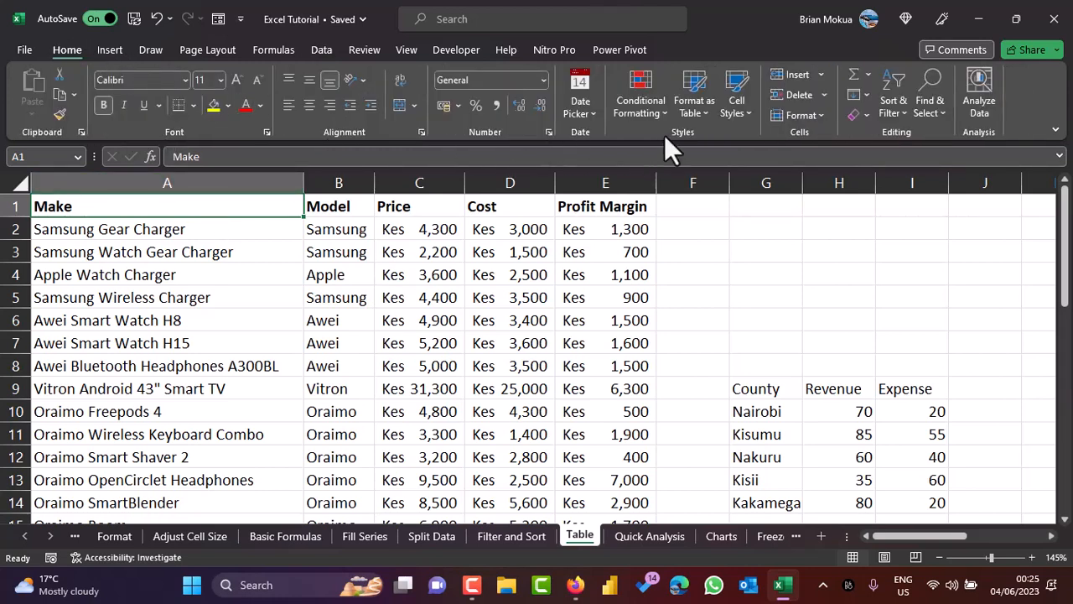
pyautogui.click(698, 109)
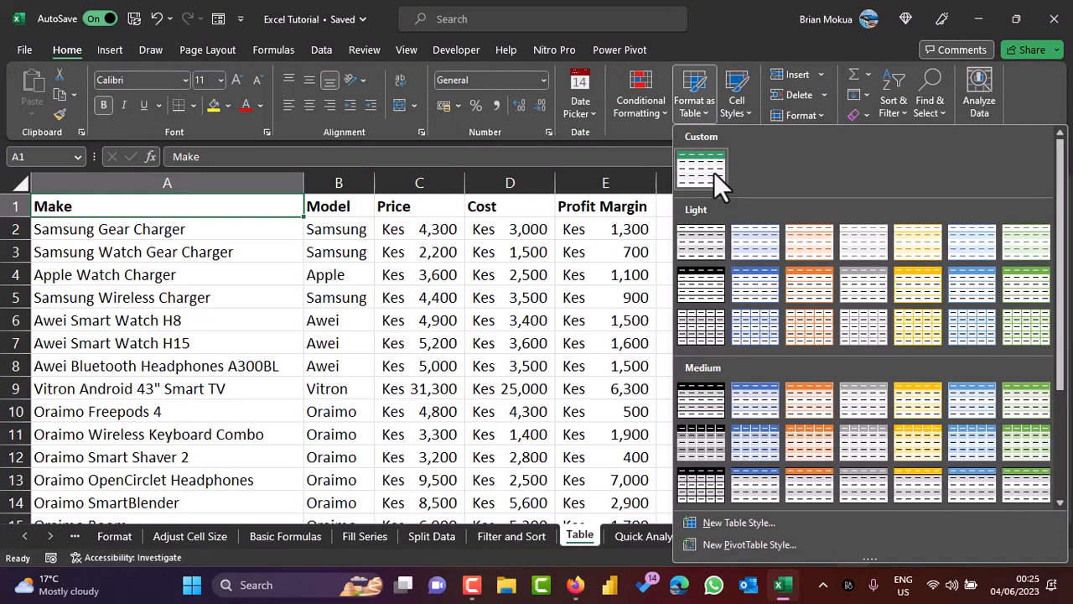
pyautogui.press('Escape')
pyautogui.hotkey('ctrl', 't')
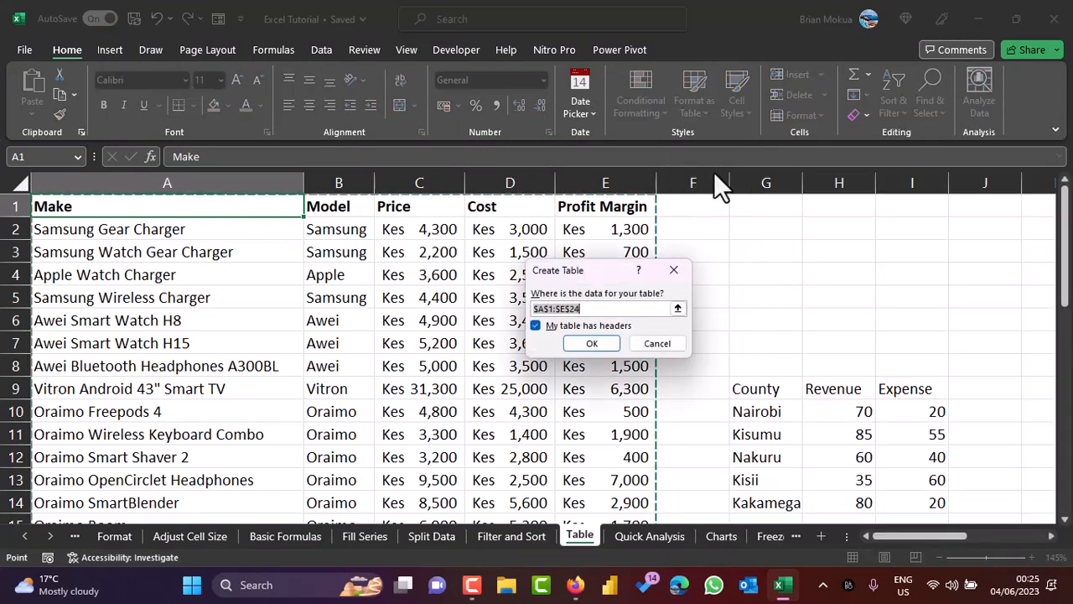
pyautogui.click(593, 342)
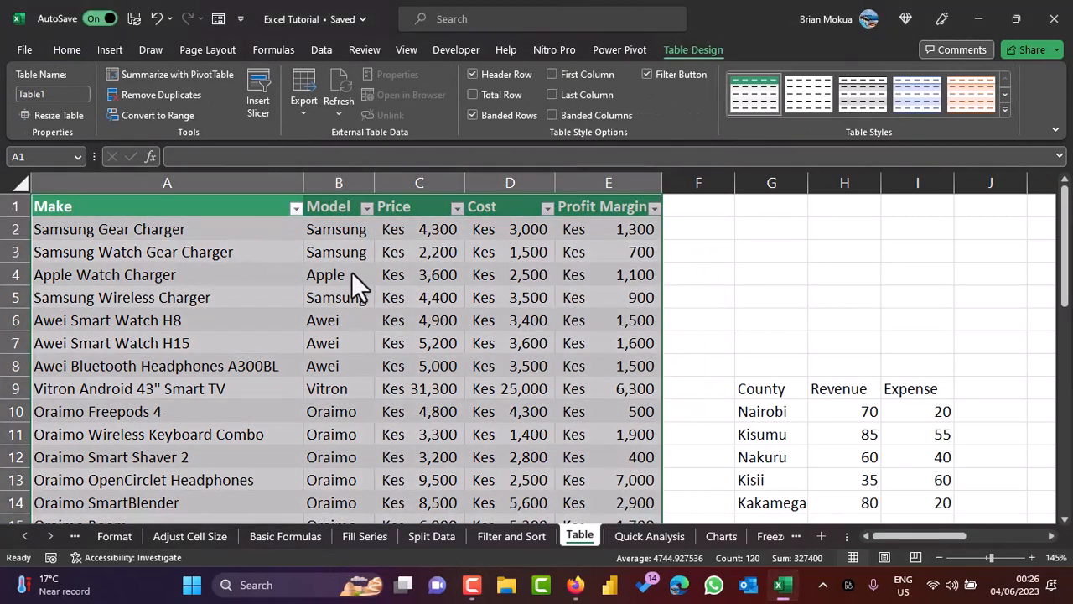
# Step: Add a total row beneath the product table and select the Profit Margin total in E25
pyautogui.scroll(-6, 355, 283)
pyautogui.scroll(3, 379, 306)
pyautogui.scroll(-2, 379, 306)
pyautogui.click(619, 412)
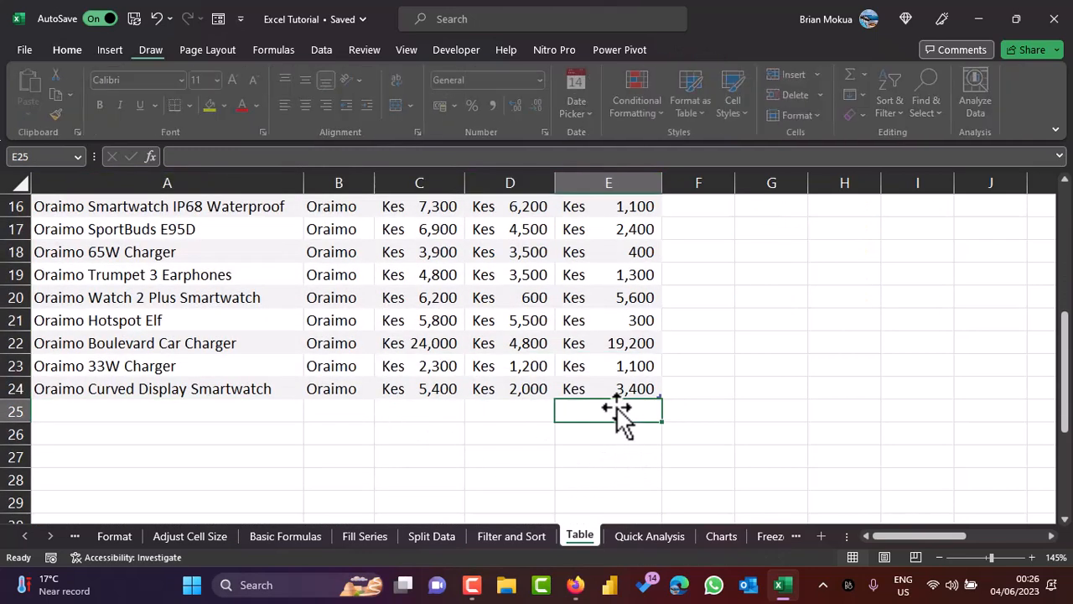
pyautogui.click(575, 342)
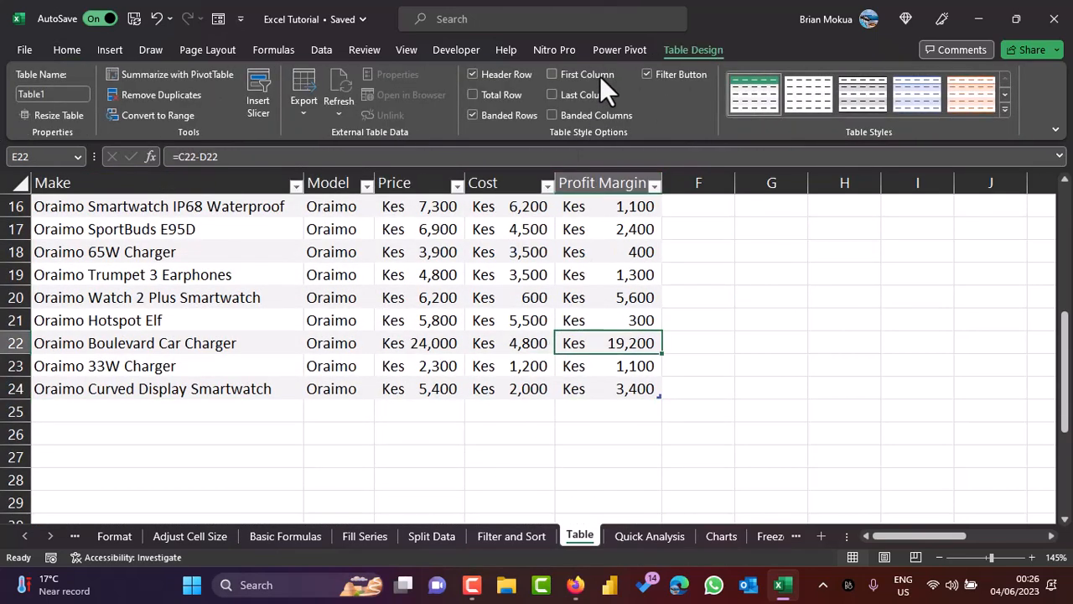
pyautogui.click(475, 95)
pyautogui.click(599, 414)
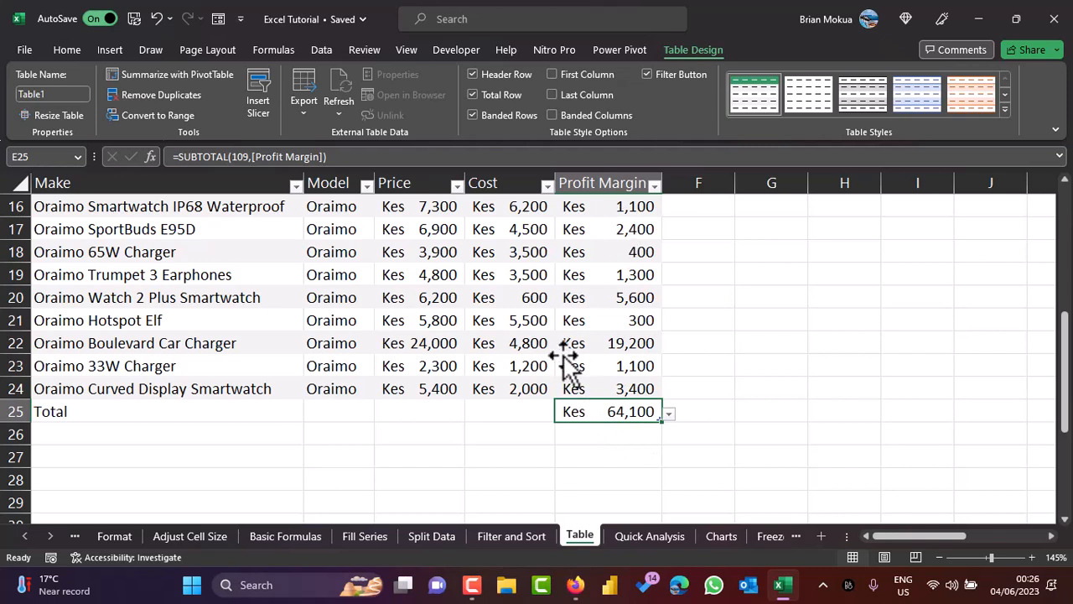
# Step: Switch the Profit Margin total to Max, Min and Count in turn, return it to Sum, and select cell A2
pyautogui.click(670, 413)
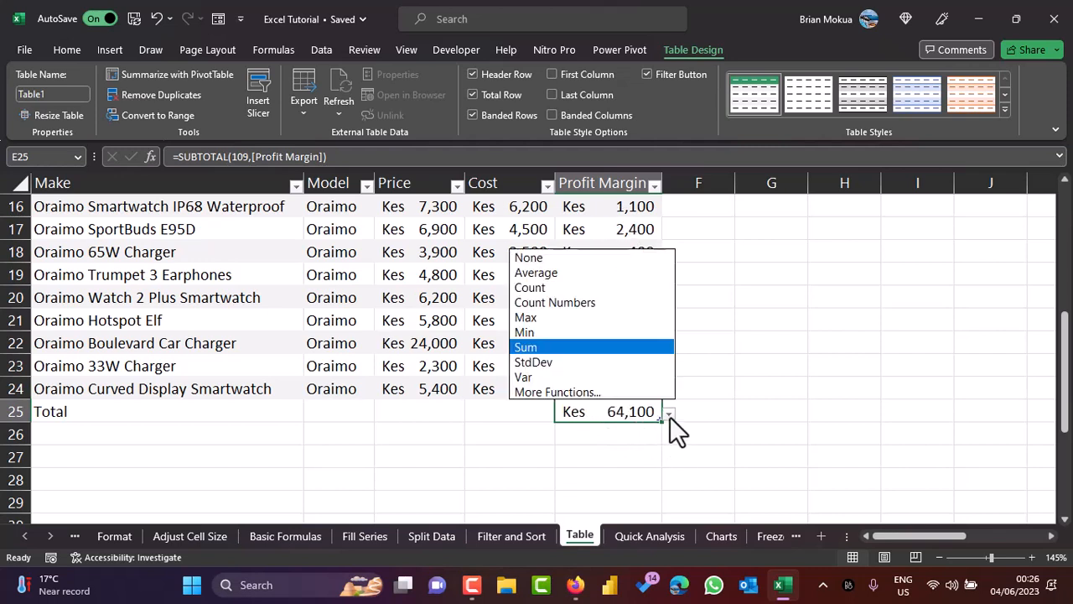
pyautogui.click(541, 317)
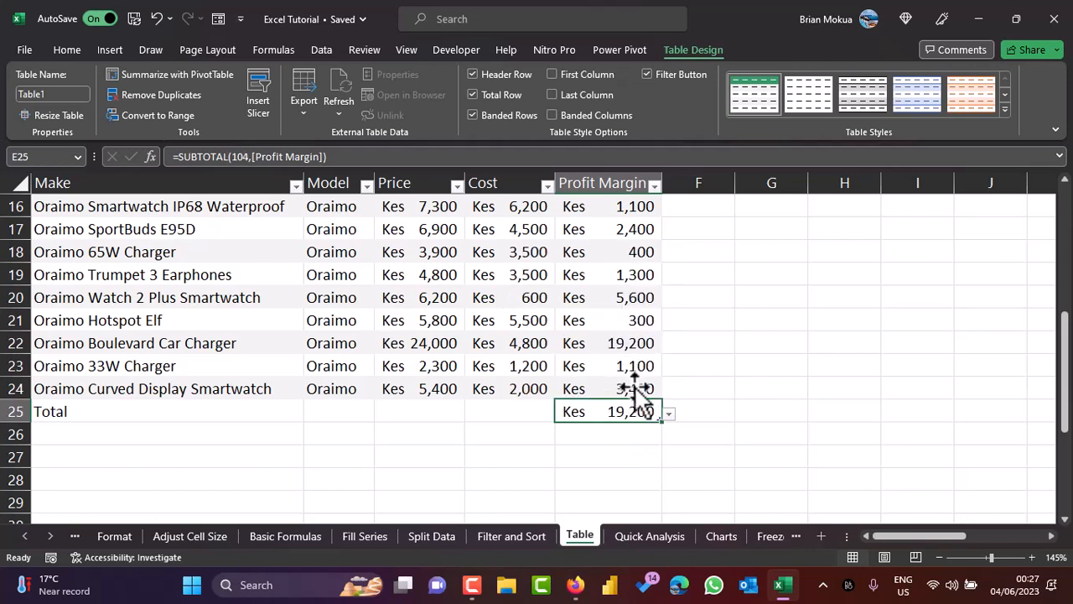
pyautogui.click(669, 415)
pyautogui.click(536, 334)
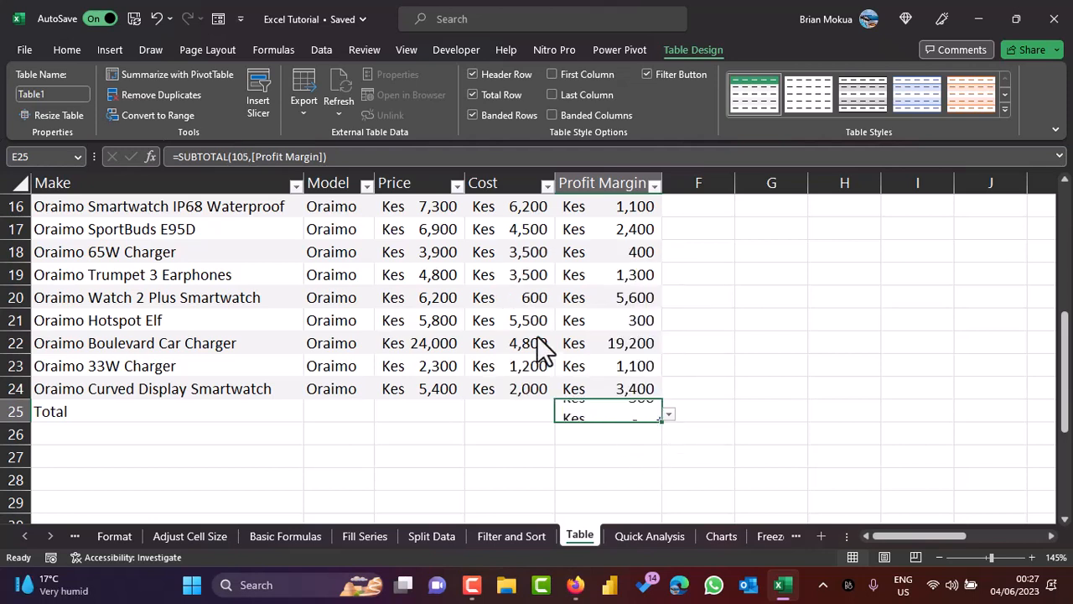
pyautogui.click(668, 415)
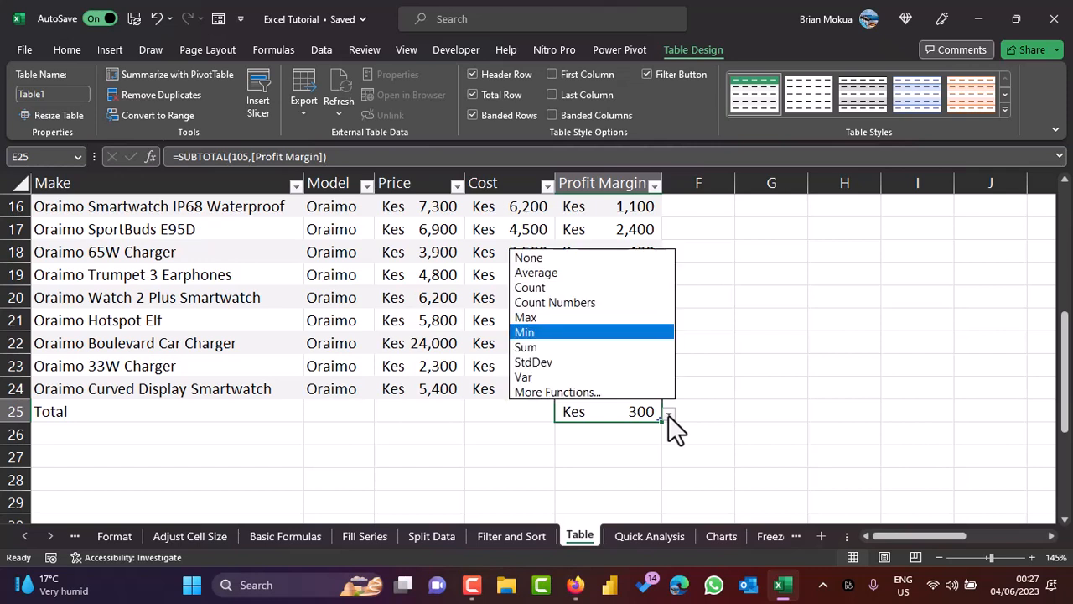
pyautogui.click(536, 287)
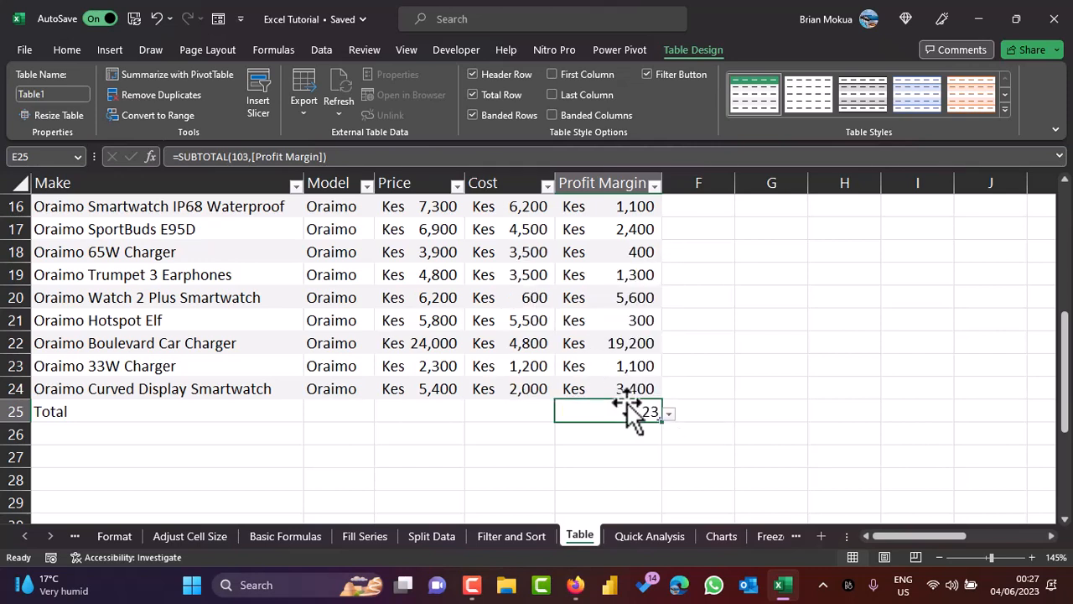
pyautogui.click(670, 412)
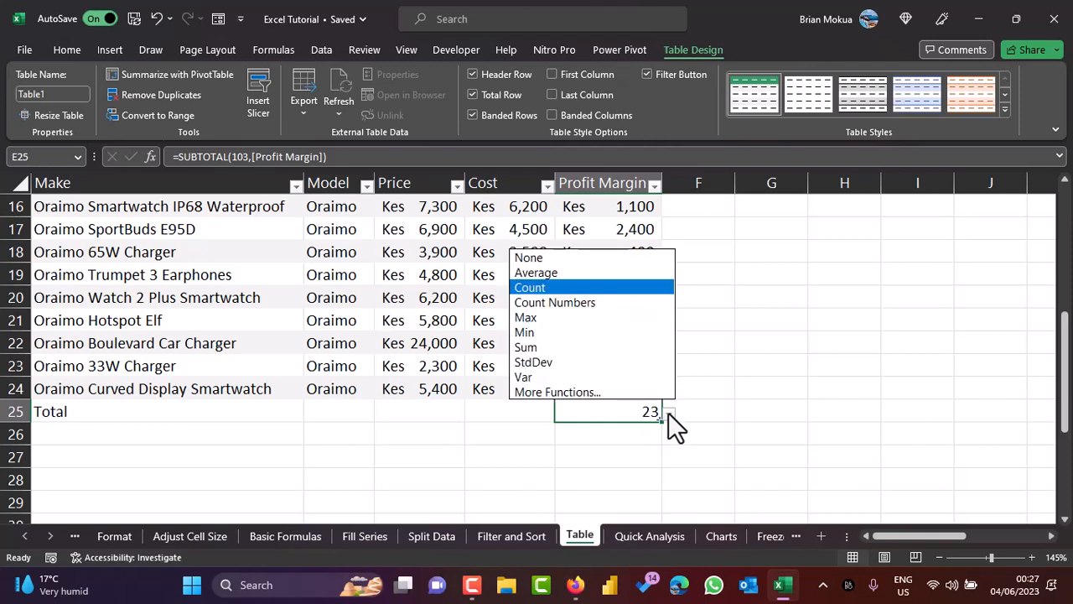
pyautogui.click(547, 346)
pyautogui.scroll(3, 587, 453)
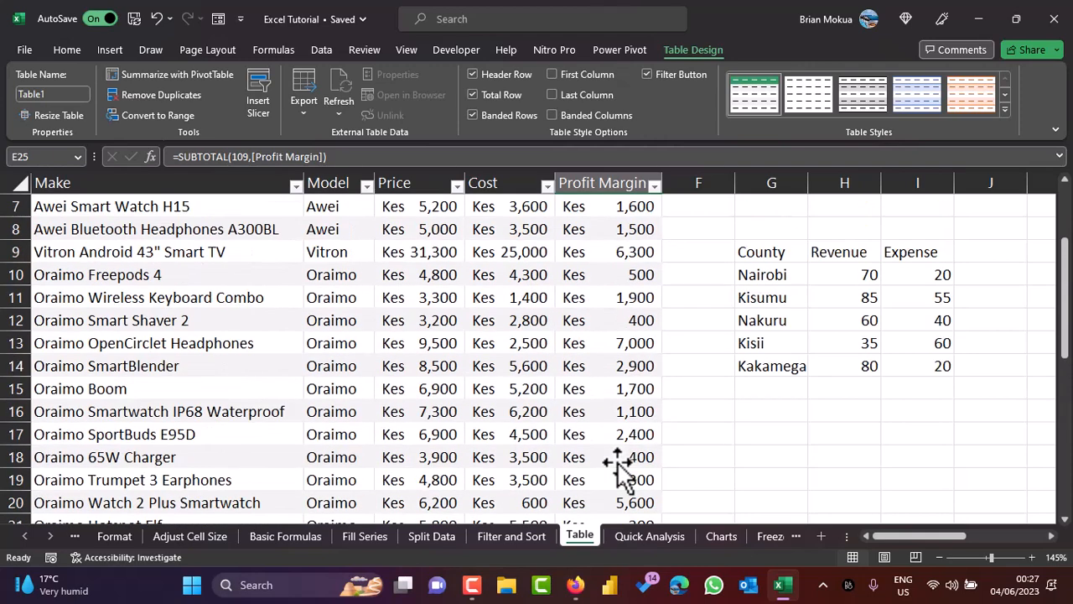
pyautogui.scroll(2, 621, 474)
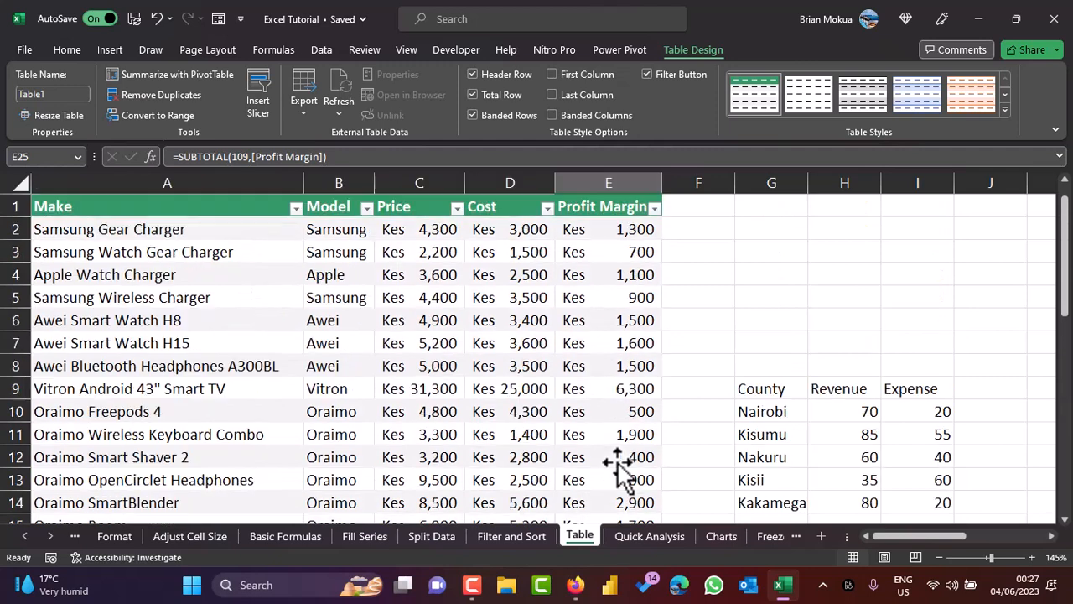
pyautogui.click(198, 238)
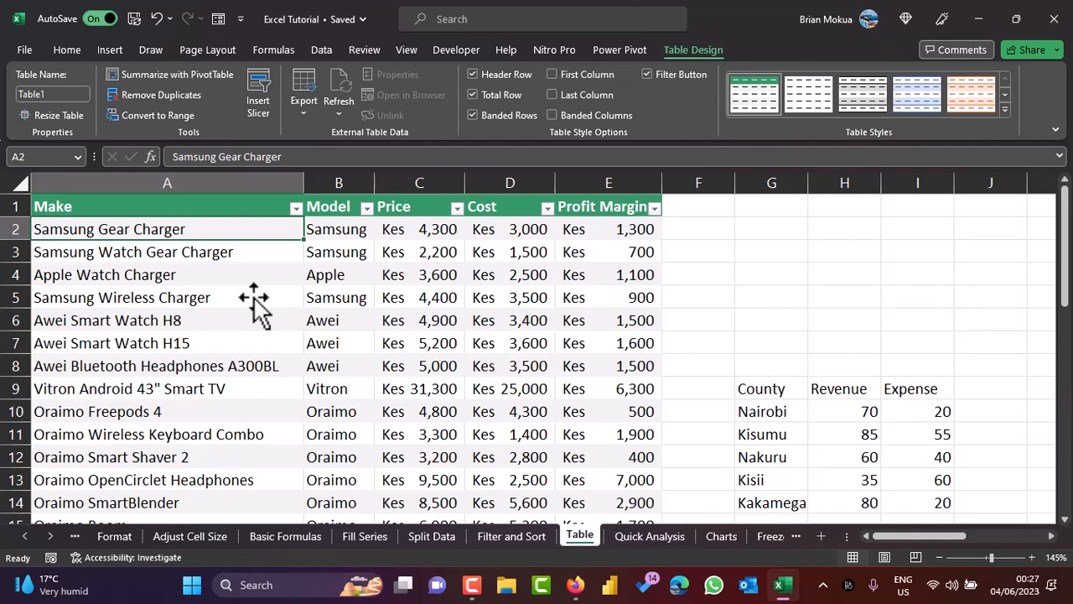
# Step: Open the Quick Analysis sheet and select the Cost values from D2 to D24
pyautogui.click(627, 536)
pyautogui.scroll(3, 515, 395)
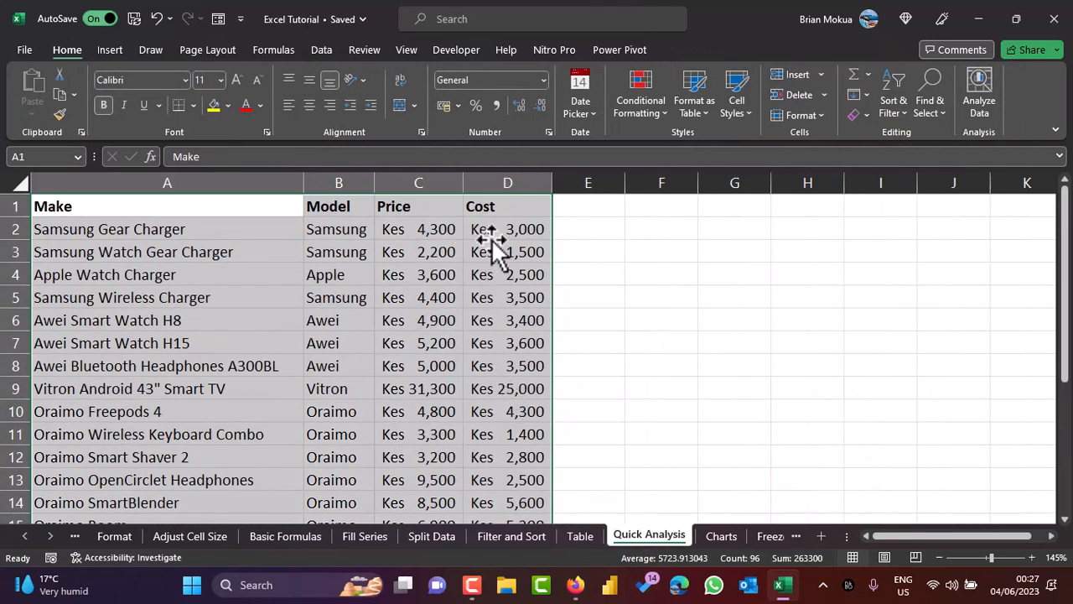
pyautogui.click(490, 240)
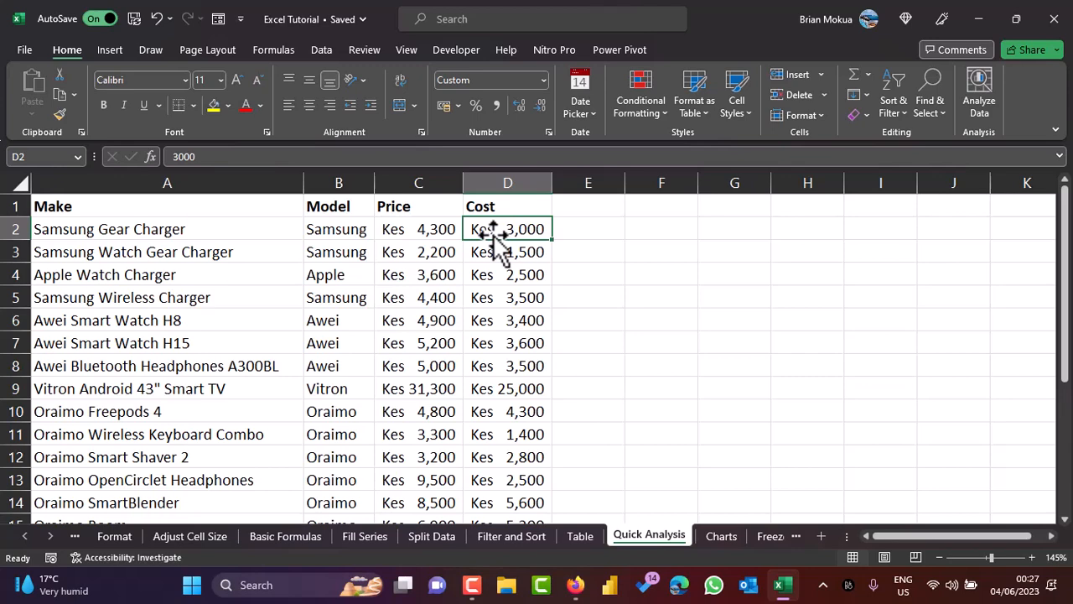
pyautogui.hotkey('ctrl', 'shift', 'Down')
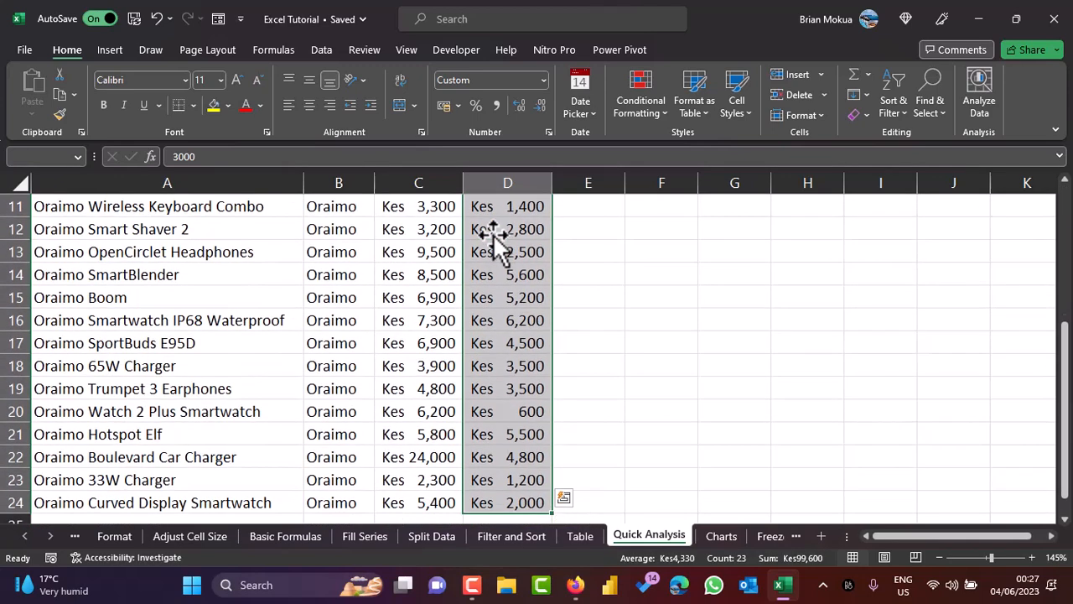
# Step: Look through the Quick Analysis formatting options for the selected Cost values and dismiss them
pyautogui.rightClick(493, 234)
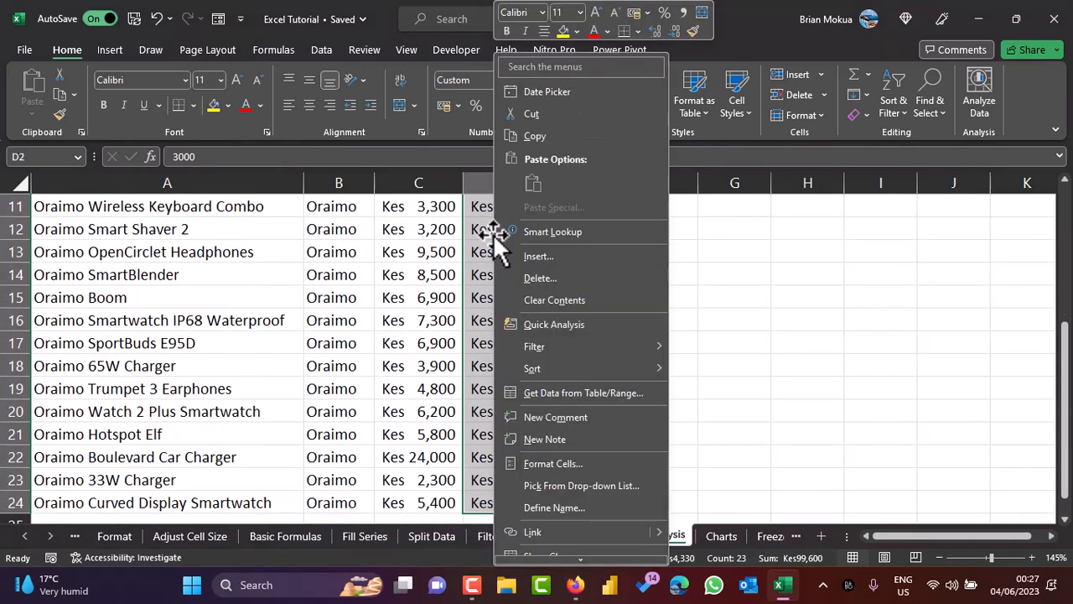
pyautogui.click(558, 322)
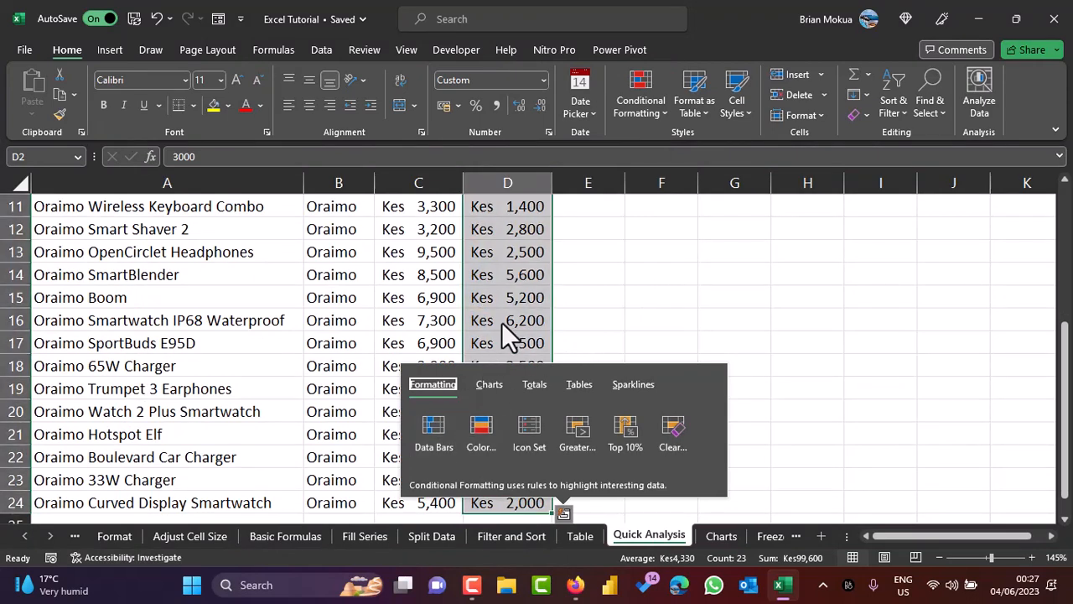
pyautogui.scroll(2, 501, 322)
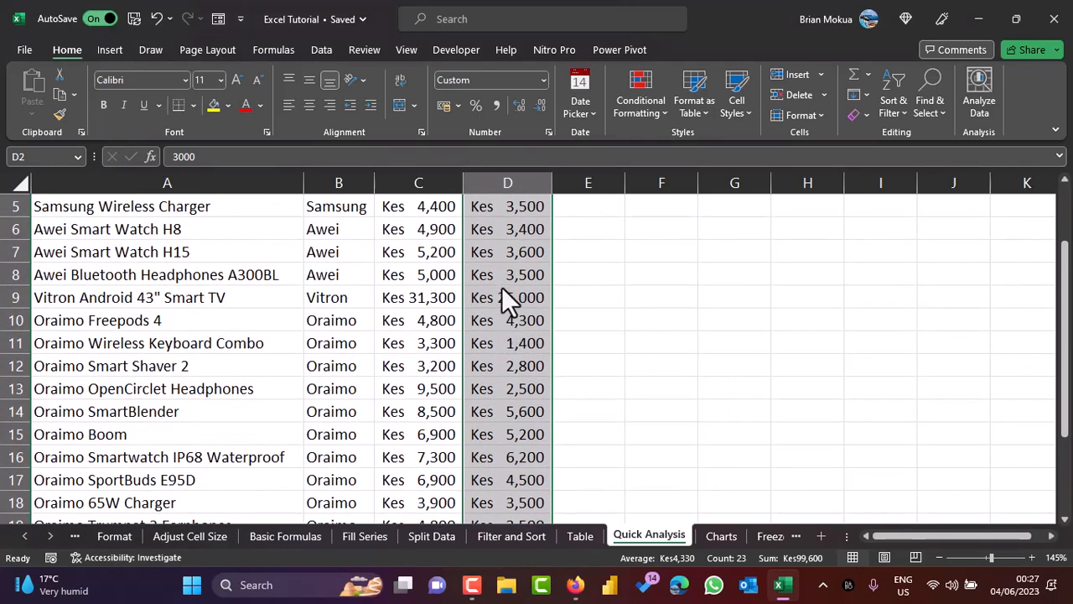
pyautogui.rightClick(502, 288)
pyautogui.click(537, 279)
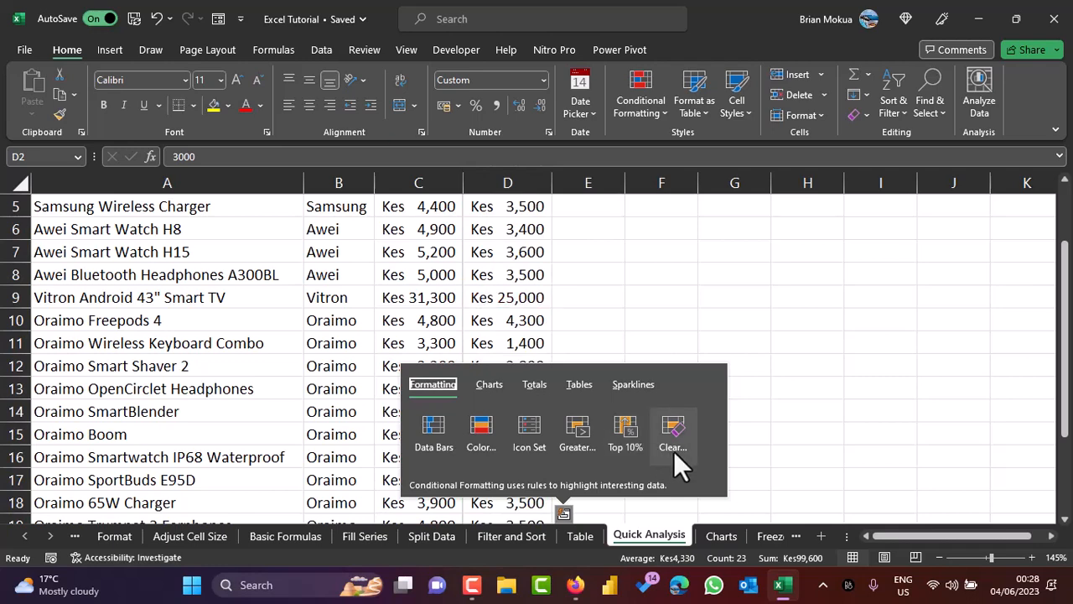
pyautogui.click(516, 277)
pyautogui.scroll(2, 518, 289)
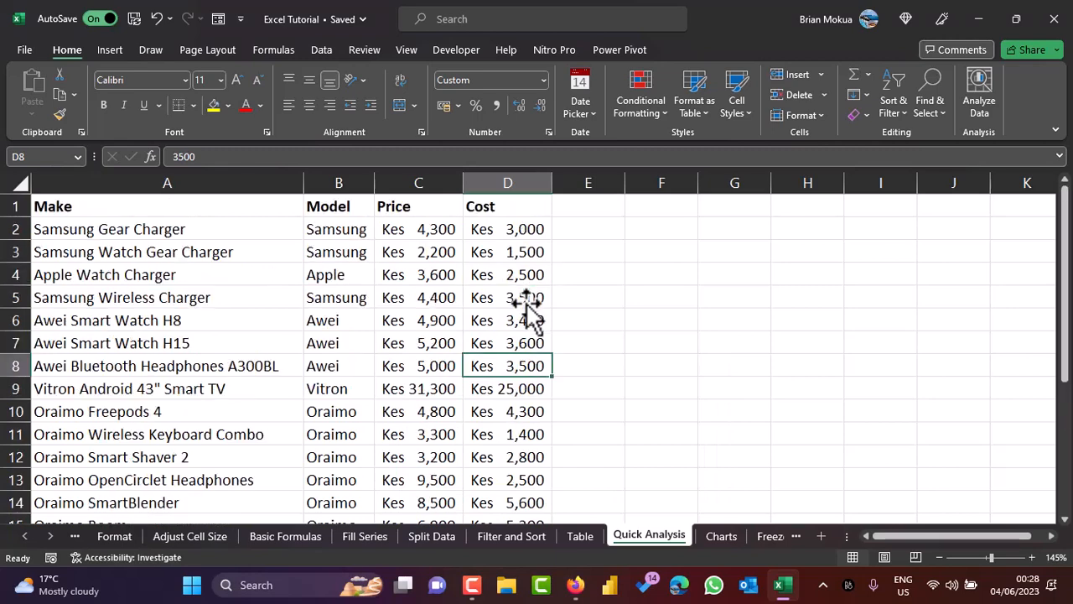
# Step: Open the Charts sheet of the workbook
pyautogui.click(52, 536)
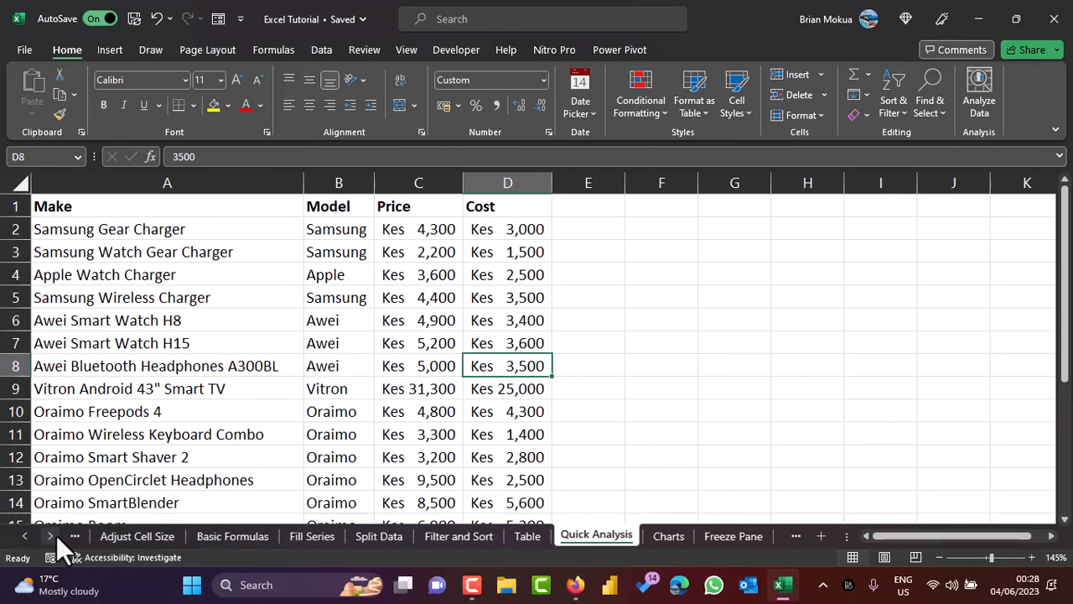
pyautogui.click(52, 536)
pyautogui.click(570, 536)
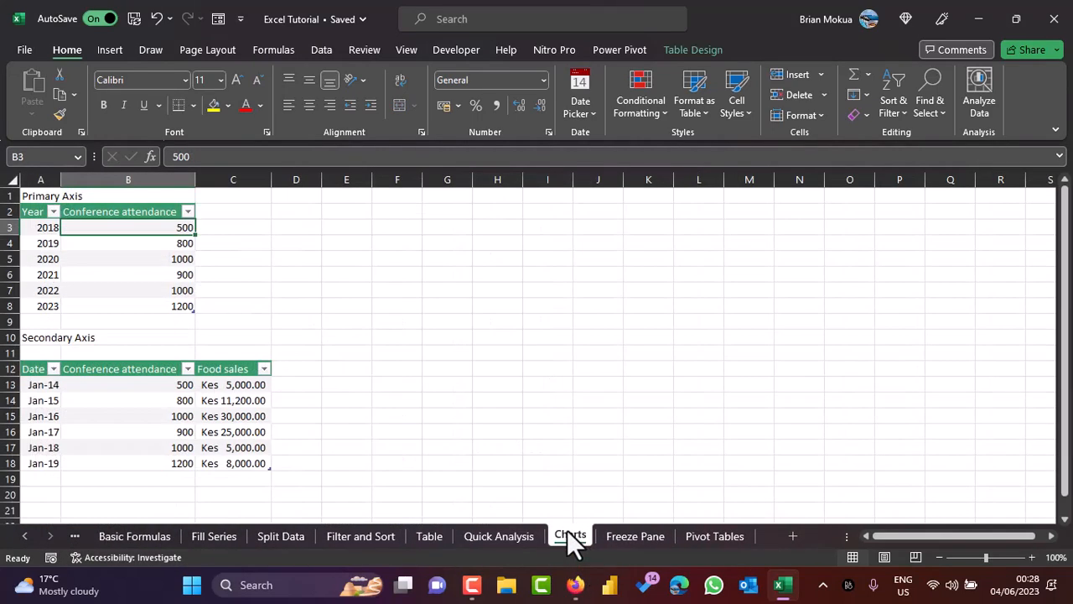
# Step: Insert a 2-D clustered column chart from the Primary Axis attendance table and move it slightly upward beside the data
pyautogui.click(37, 232)
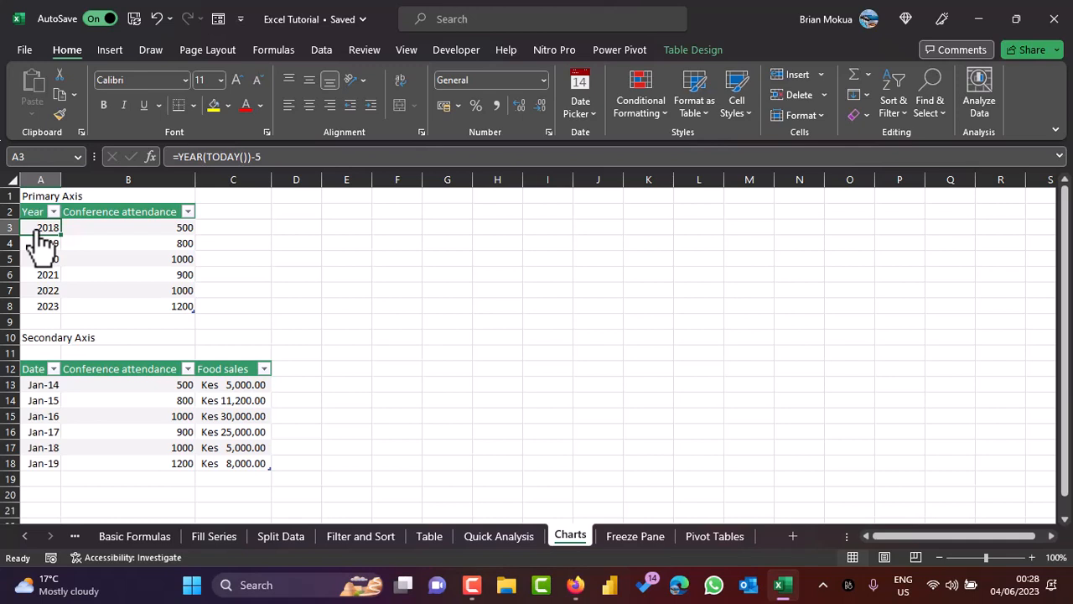
pyautogui.click(109, 50)
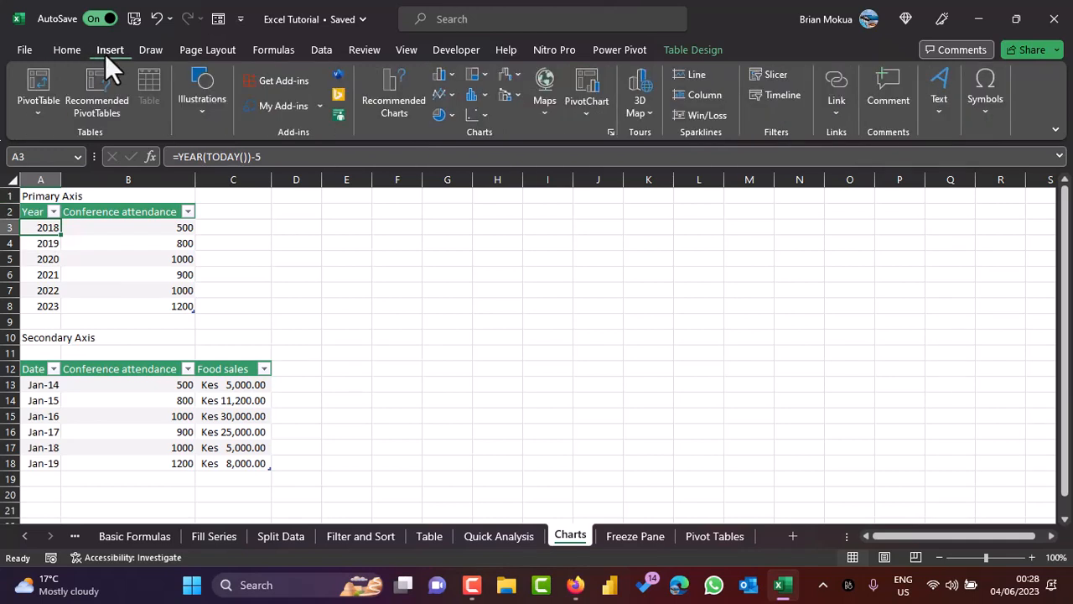
pyautogui.click(448, 77)
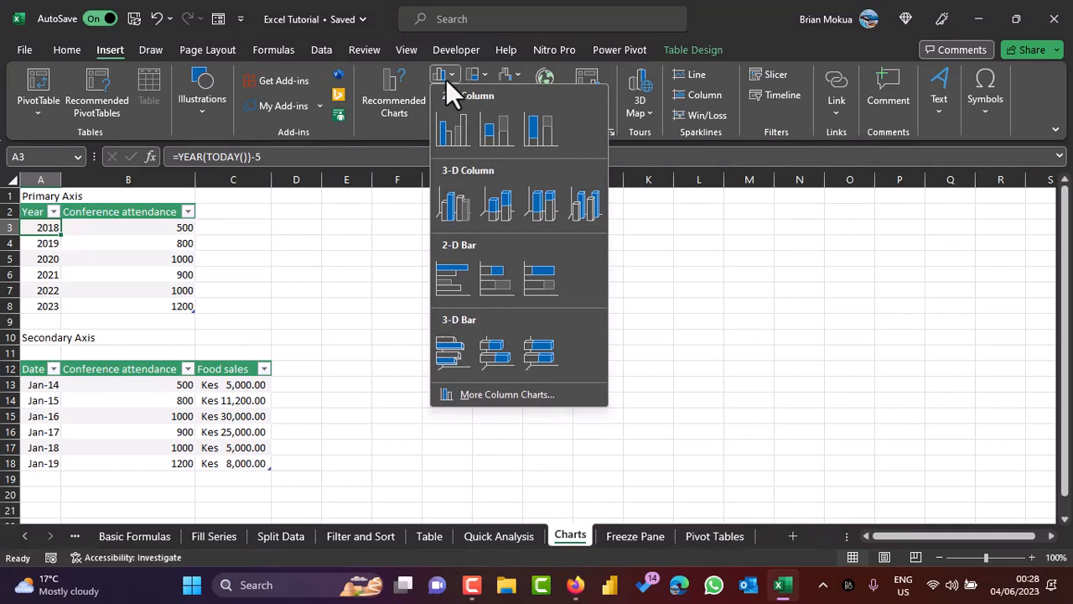
pyautogui.click(460, 134)
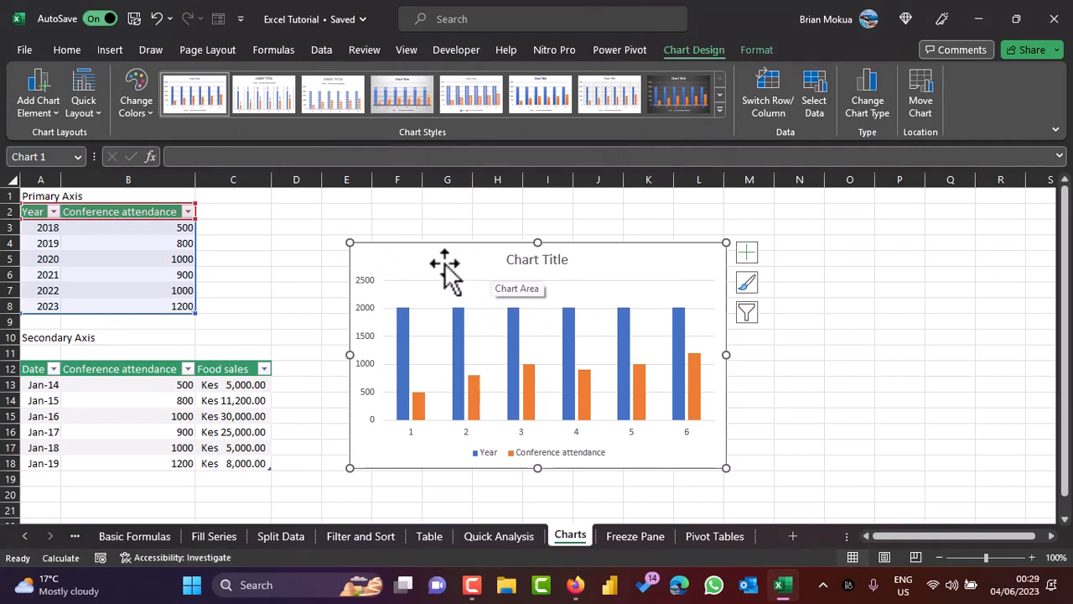
pyautogui.moveTo(439, 259); pyautogui.dragTo(427, 216)
# Step: Insert a 2-D clustered column chart from the Secondary Axis table of conference attendance and food sales
pyautogui.click(108, 387)
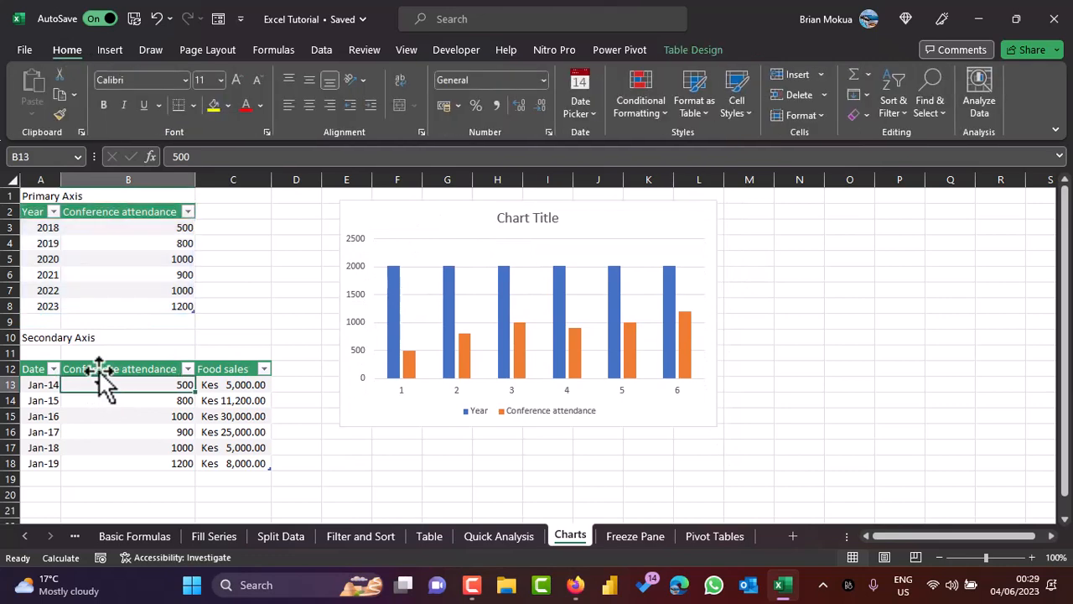
pyautogui.click(107, 370)
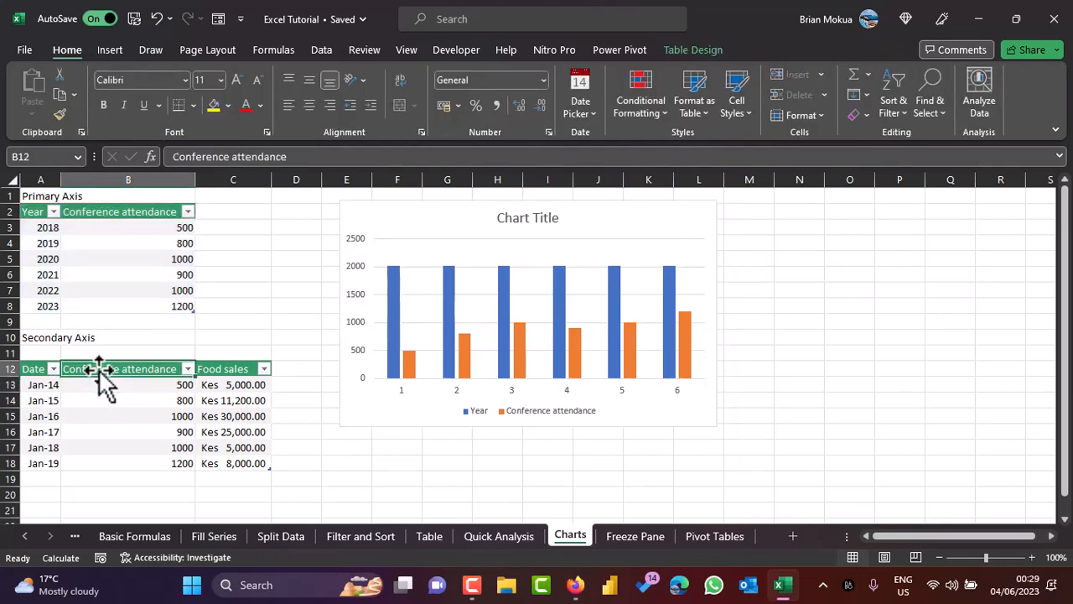
pyautogui.click(114, 48)
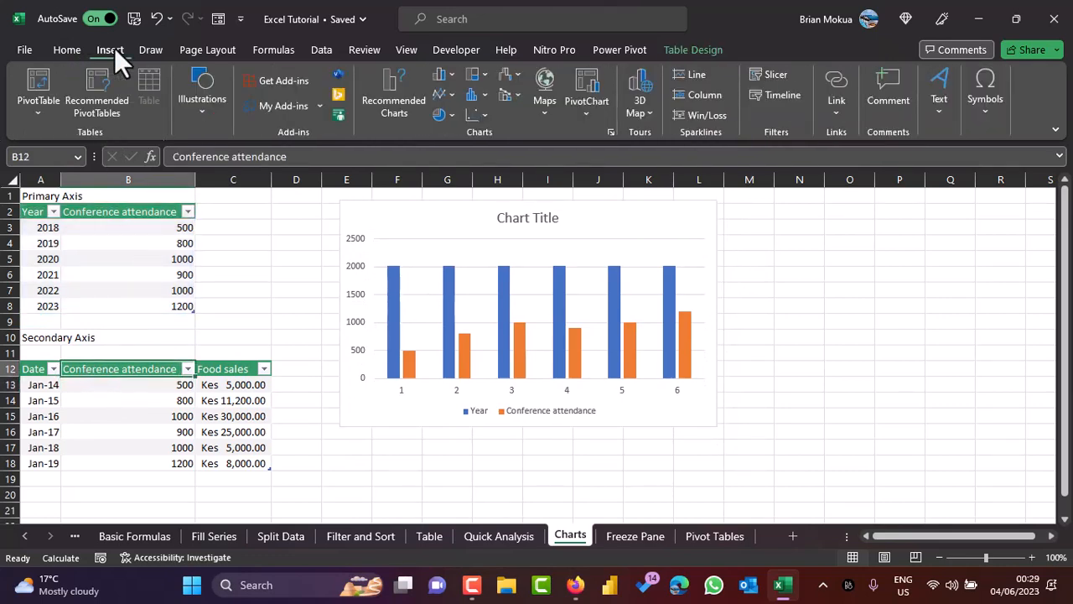
pyautogui.click(454, 76)
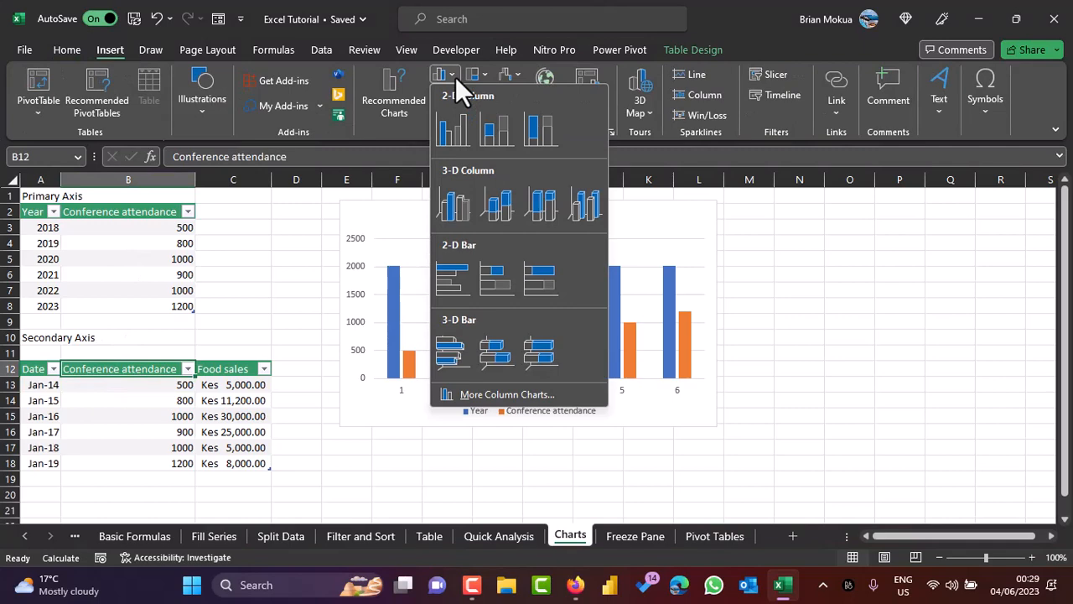
pyautogui.click(450, 127)
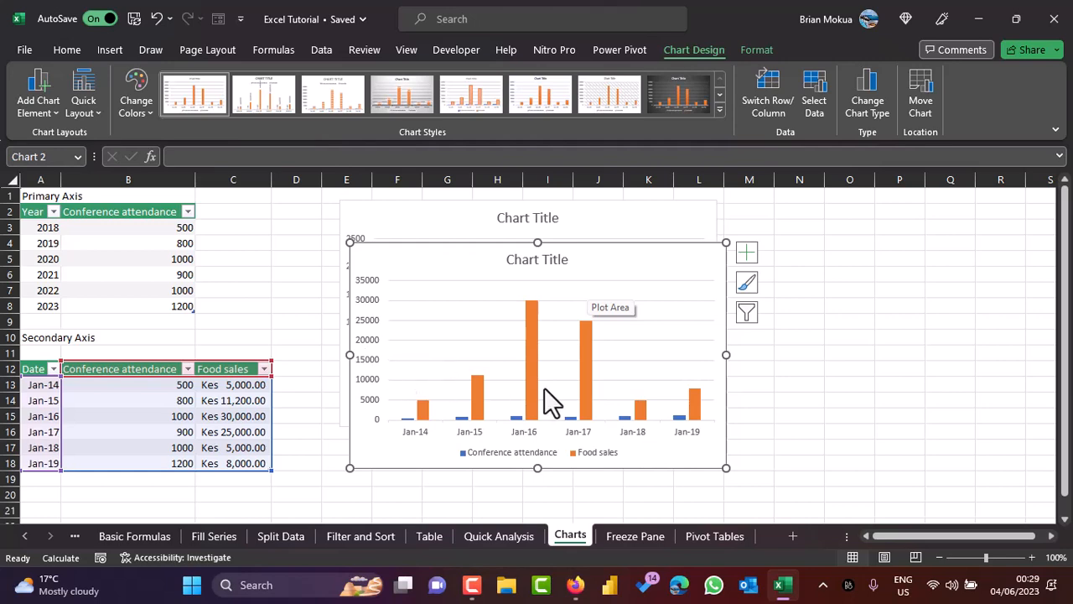
# Step: Arrange the two column charts side by side next to the tables and shift the attendance chart's title to the left
pyautogui.moveTo(596, 266); pyautogui.dragTo(946, 207)
pyautogui.click(536, 220)
pyautogui.moveTo(484, 216); pyautogui.dragTo(439, 217)
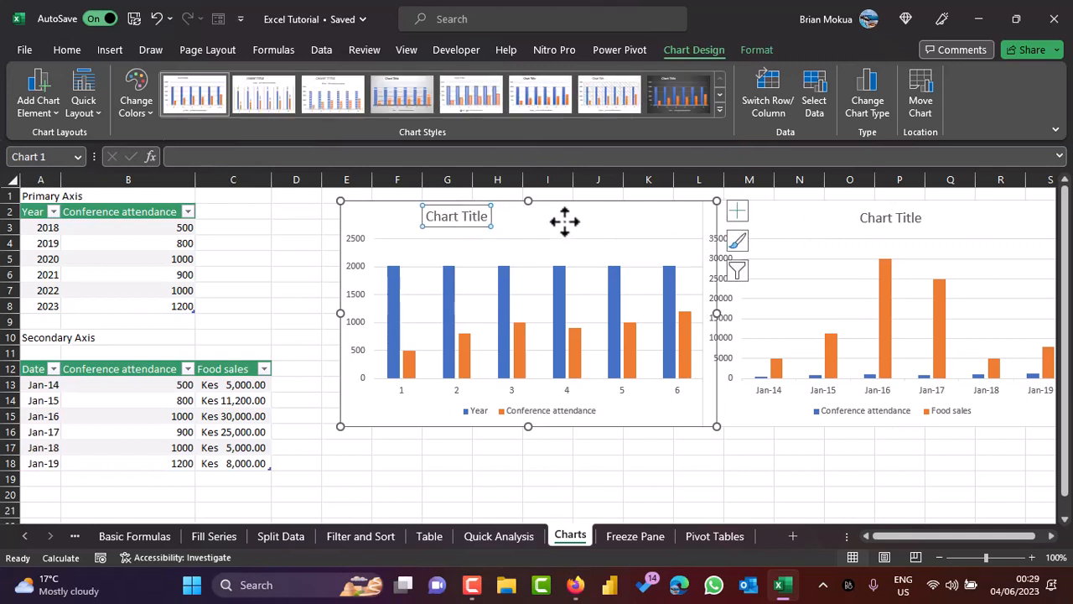
pyautogui.moveTo(582, 206); pyautogui.dragTo(540, 204)
pyautogui.moveTo(755, 212)
pyautogui.mouseDown()
pyautogui.moveTo(767, 206)
pyautogui.moveTo(743, 210)
pyautogui.mouseUp()
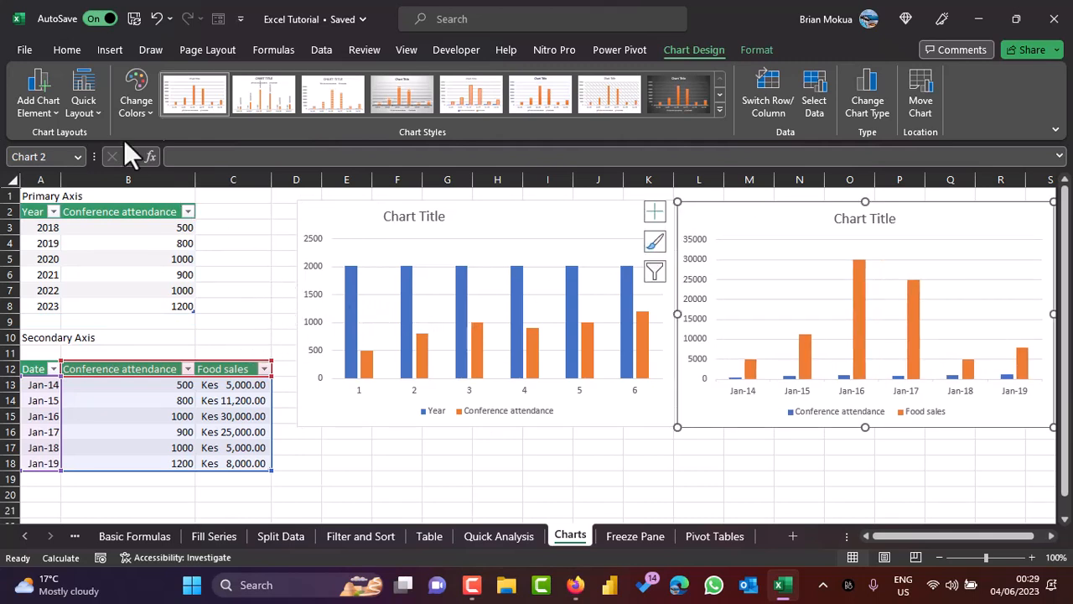
pyautogui.click(56, 43)
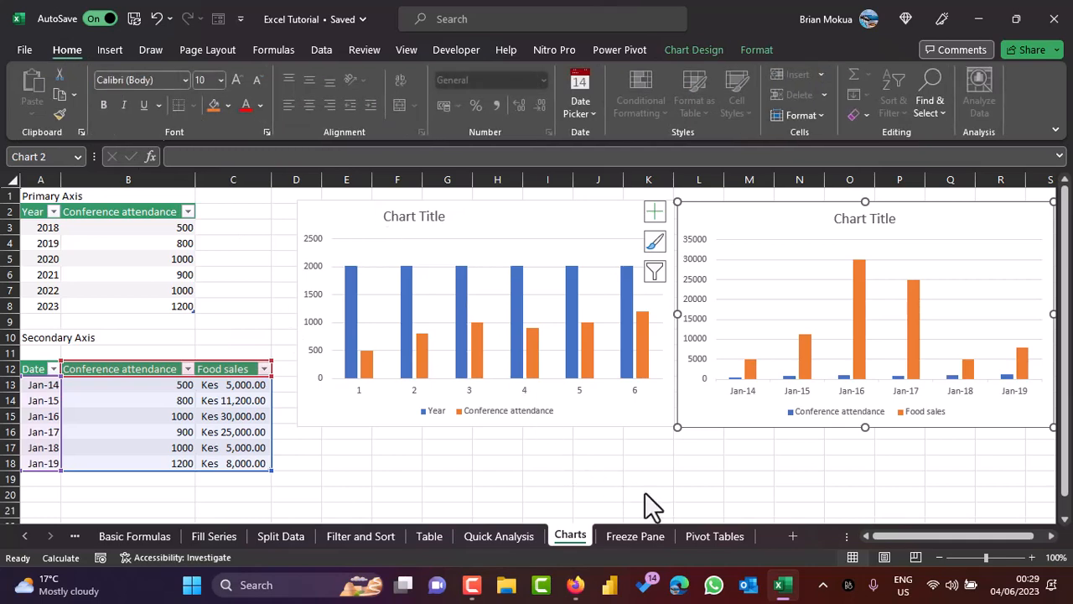
# Step: Open the Freeze Pane sheet and look through its product list
pyautogui.click(642, 535)
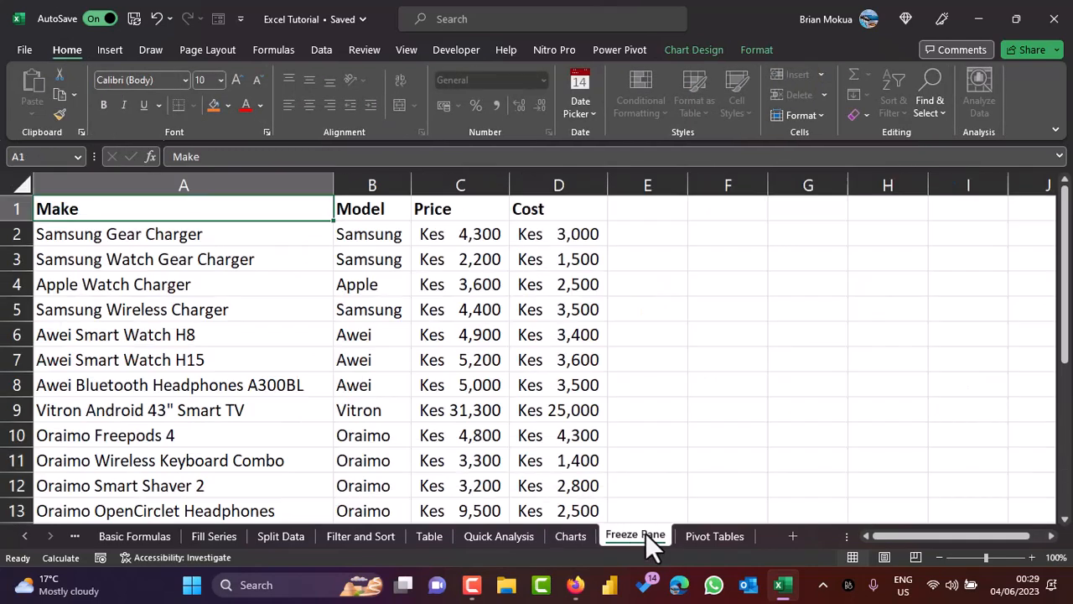
pyautogui.click(238, 243)
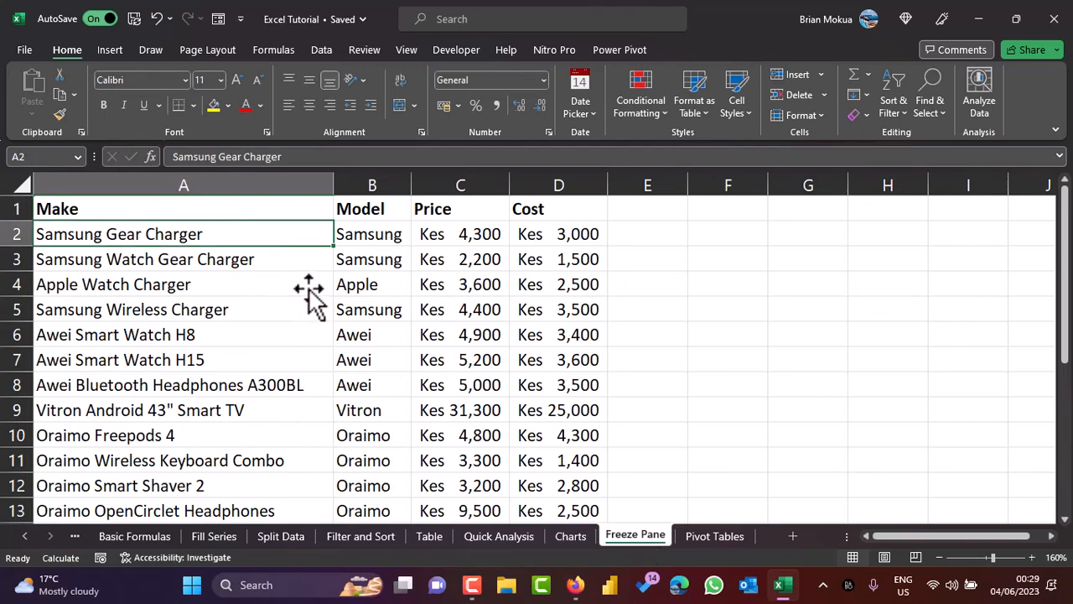
pyautogui.scroll(-4, 309, 294)
pyautogui.scroll(-2, 310, 293)
pyautogui.scroll(6, 311, 294)
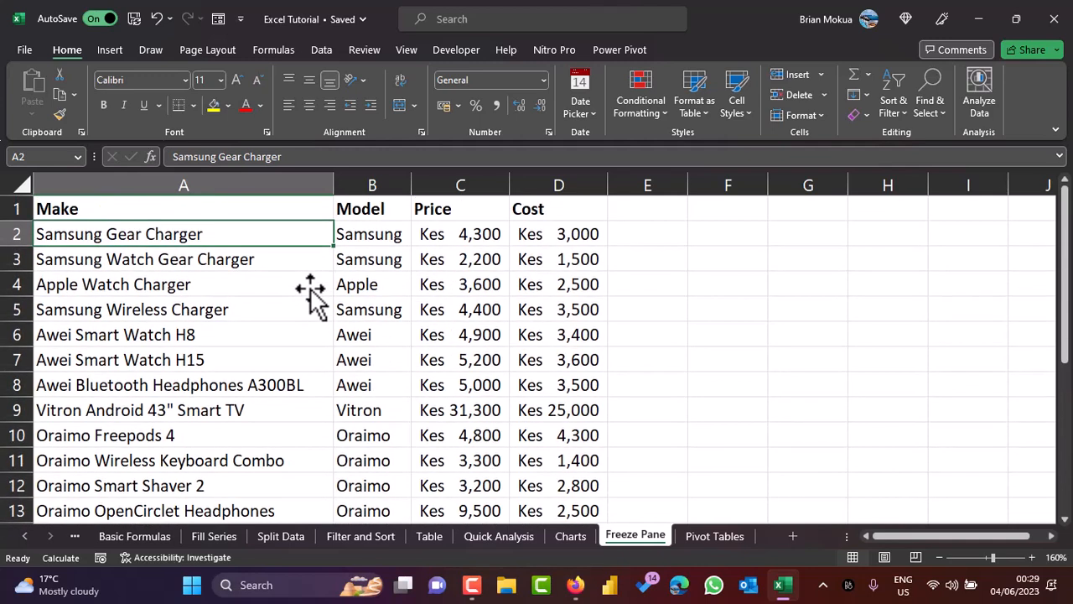
# Step: Freeze the header row with Freeze Panes, using cell A2 as the reference cell
pyautogui.click(370, 238)
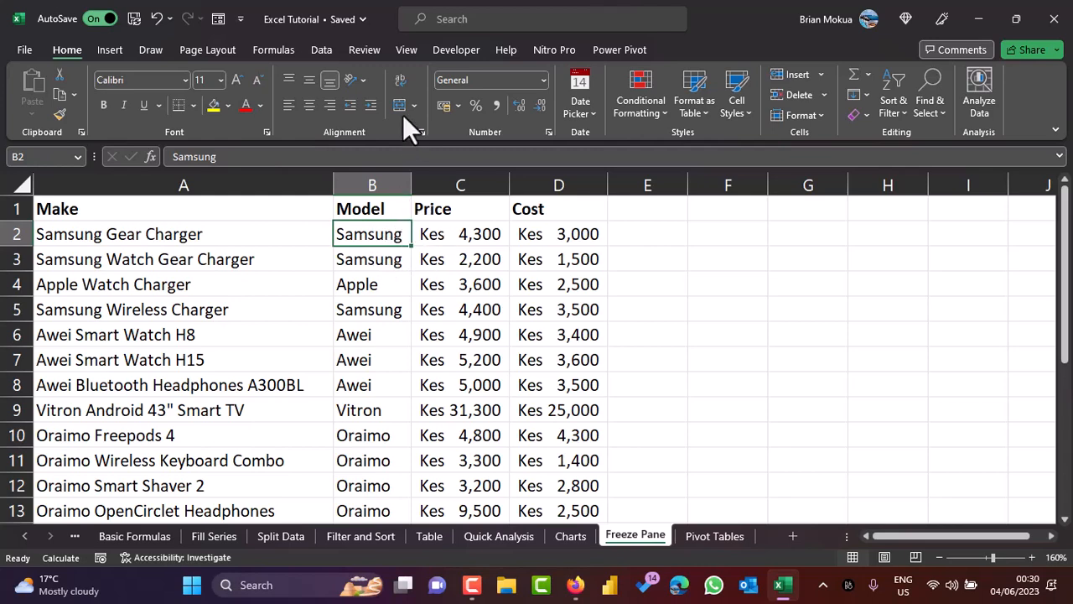
pyautogui.click(403, 52)
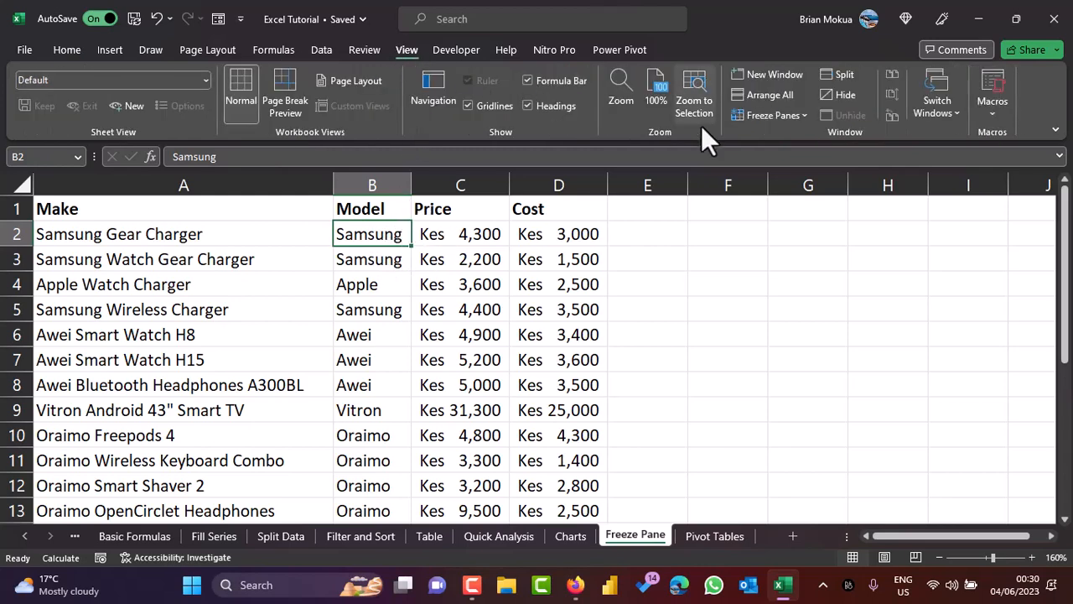
pyautogui.click(803, 117)
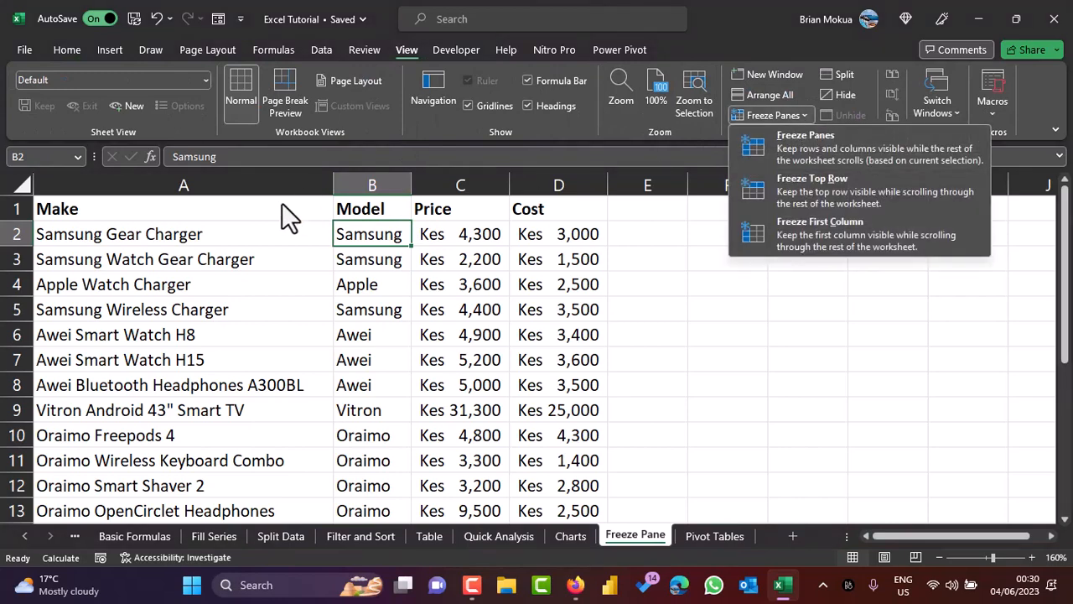
pyautogui.click(127, 240)
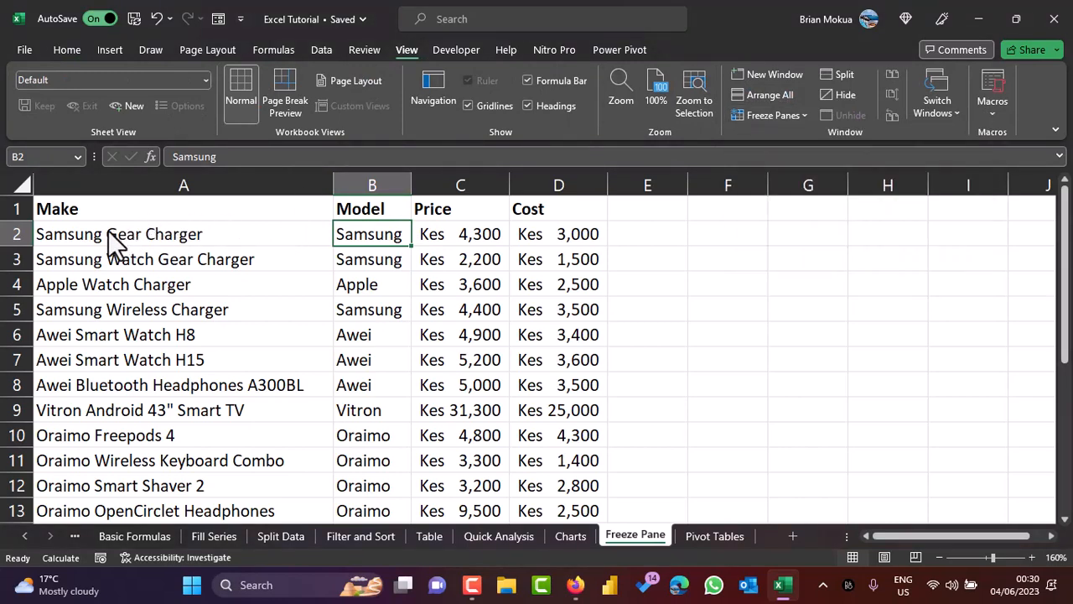
pyautogui.click(114, 241)
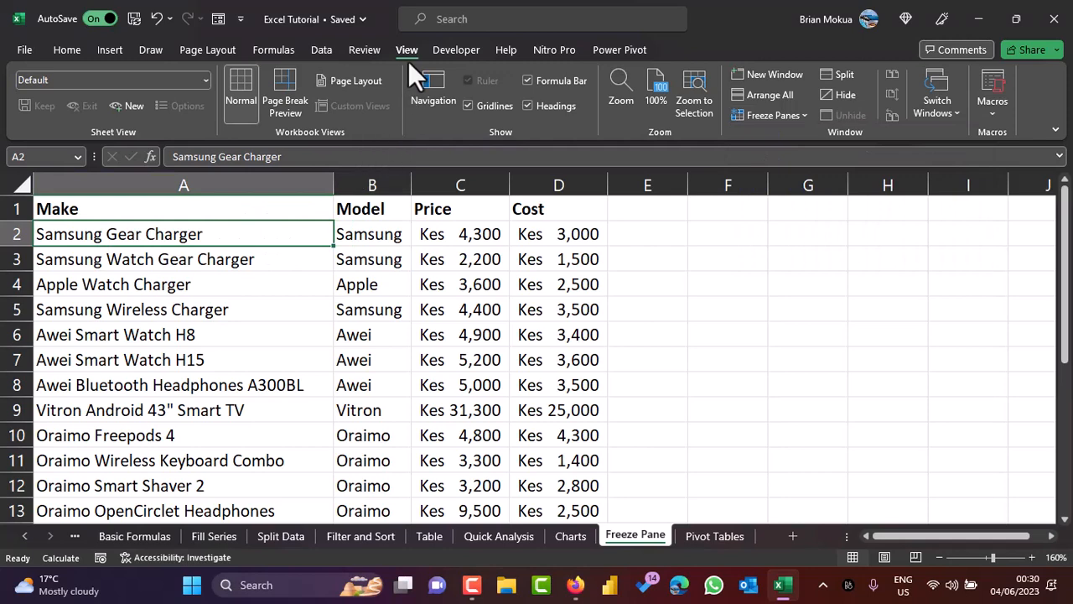
pyautogui.click(805, 118)
pyautogui.click(767, 145)
# Step: Check the frozen header row against the product list's lower rows and return to cell A2
pyautogui.scroll(-3, 192, 266)
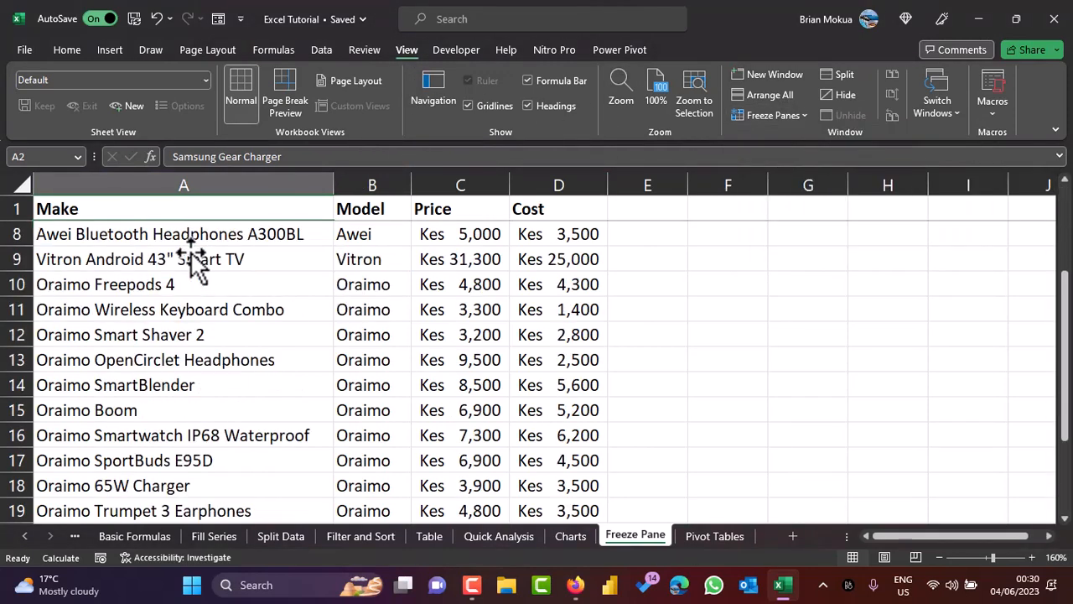
pyautogui.scroll(-1, 193, 267)
pyautogui.click(10, 209)
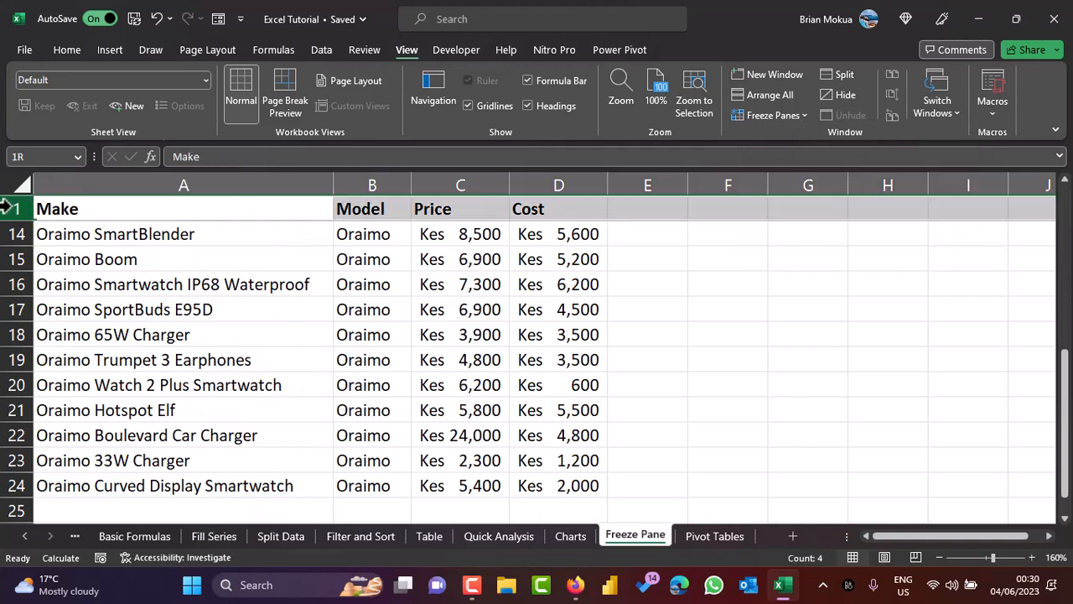
pyautogui.click(215, 238)
pyautogui.scroll(-2, 167, 240)
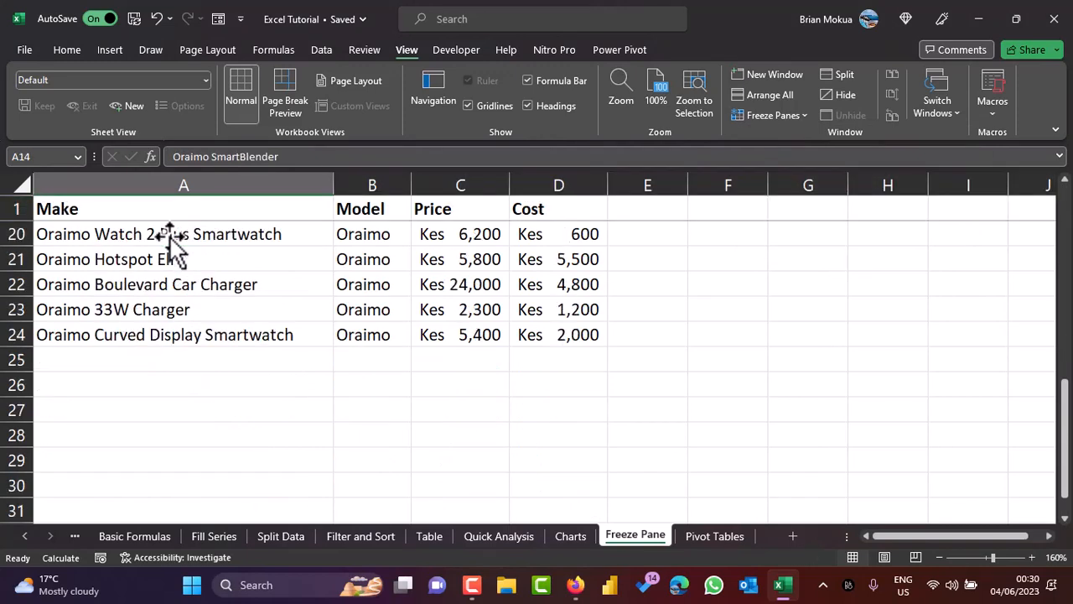
pyautogui.scroll(6, 167, 240)
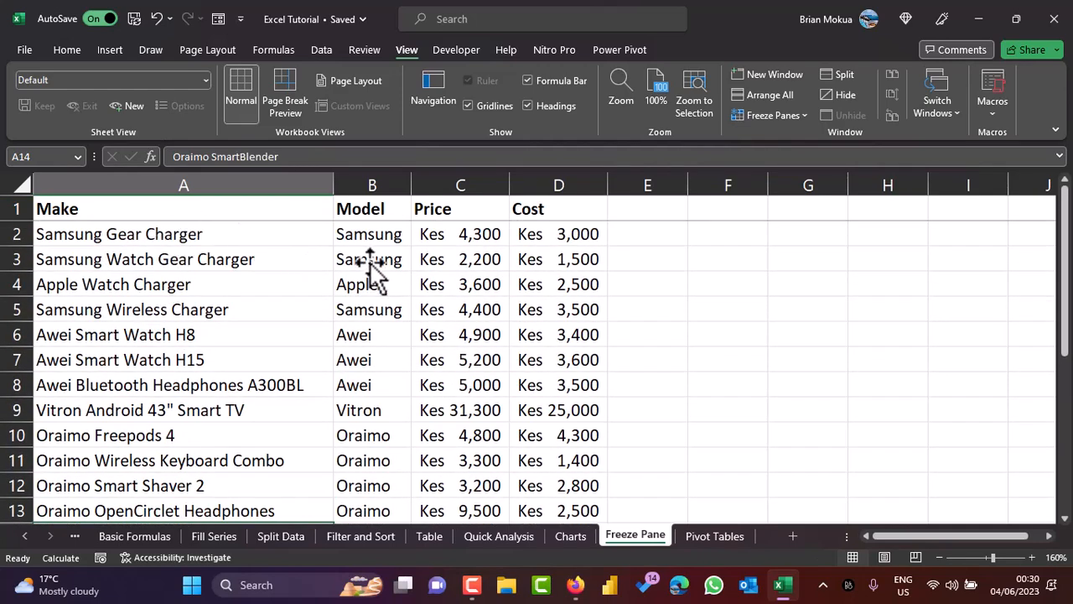
pyautogui.click(405, 308)
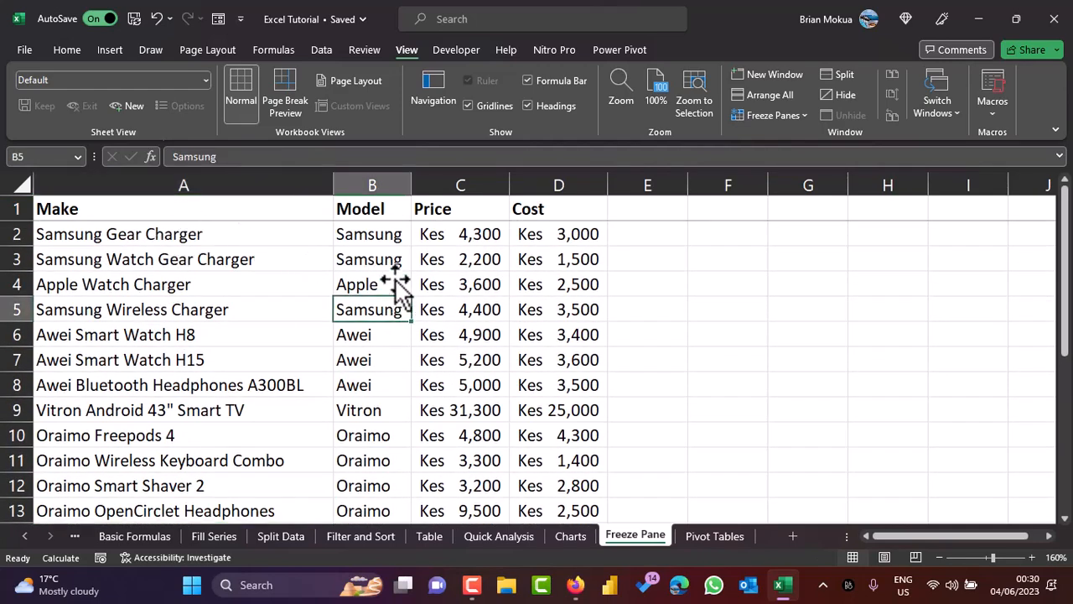
pyautogui.click(248, 239)
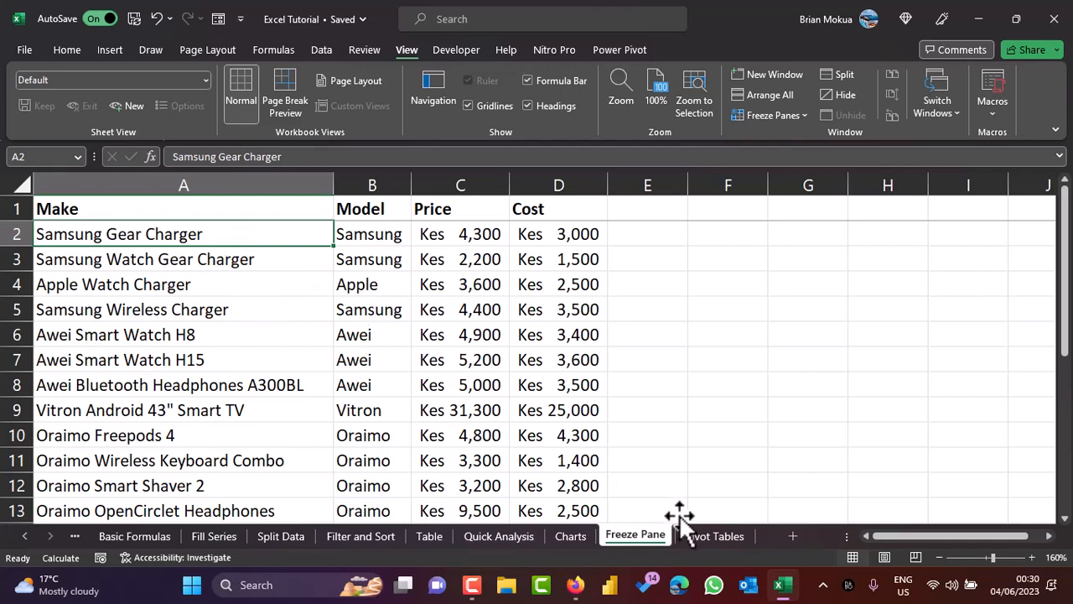
# Step: Insert a PivotTable from the Freeze Pane range A1:D24, placed on the existing Pivot Tables sheet at cell A2
pyautogui.click(709, 536)
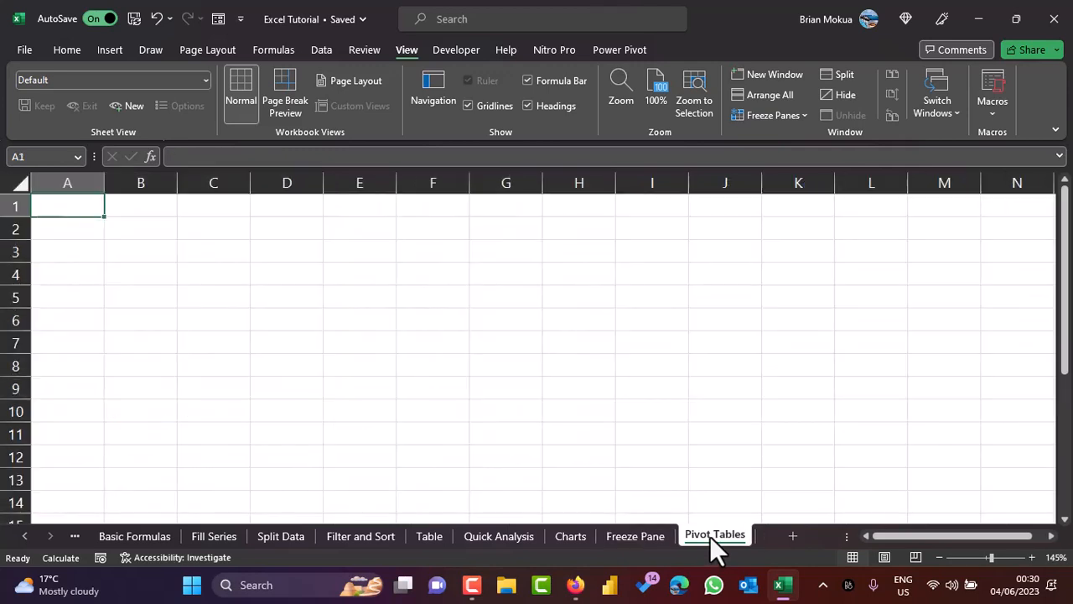
pyautogui.click(637, 536)
pyautogui.click(203, 212)
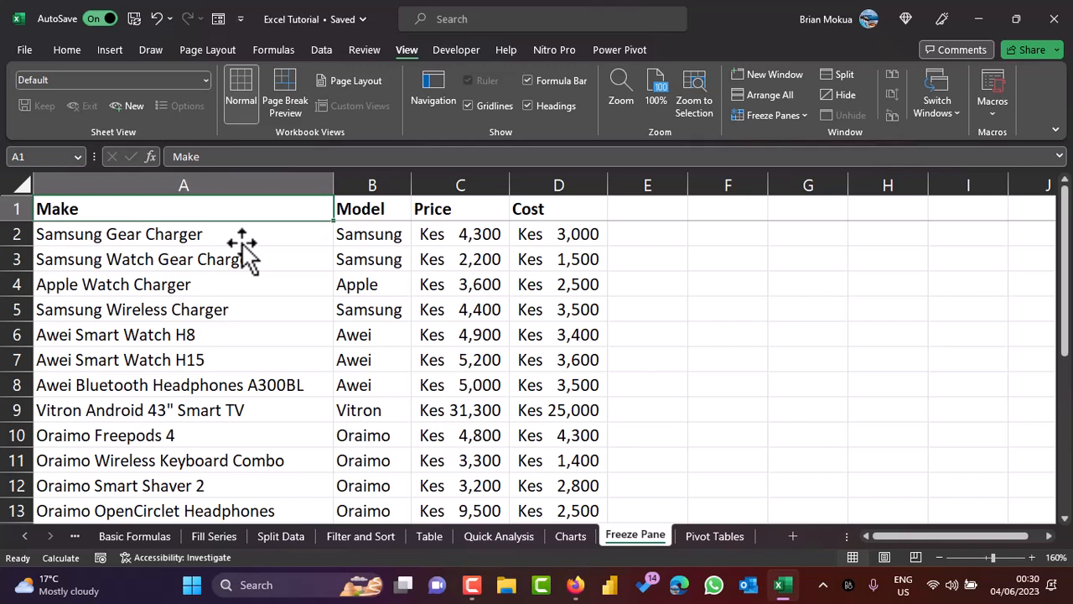
pyautogui.click(234, 235)
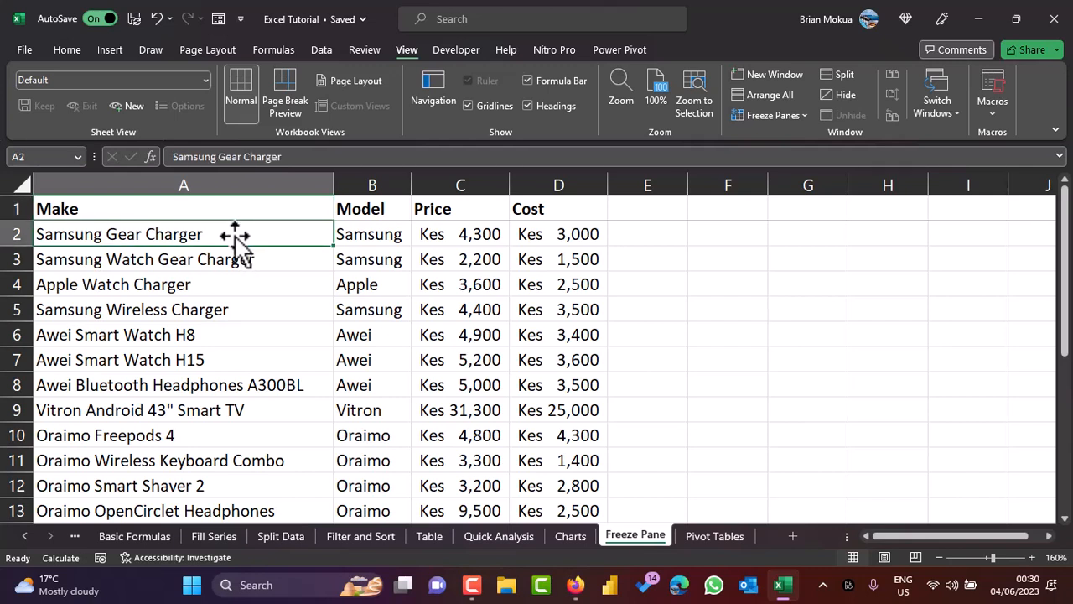
pyautogui.click(112, 49)
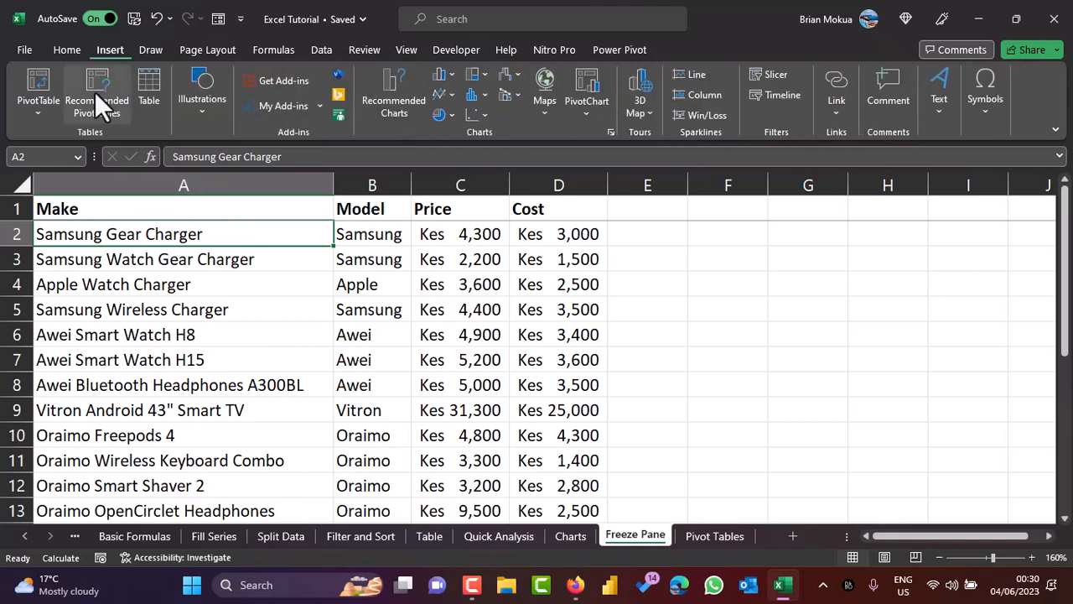
pyautogui.click(45, 114)
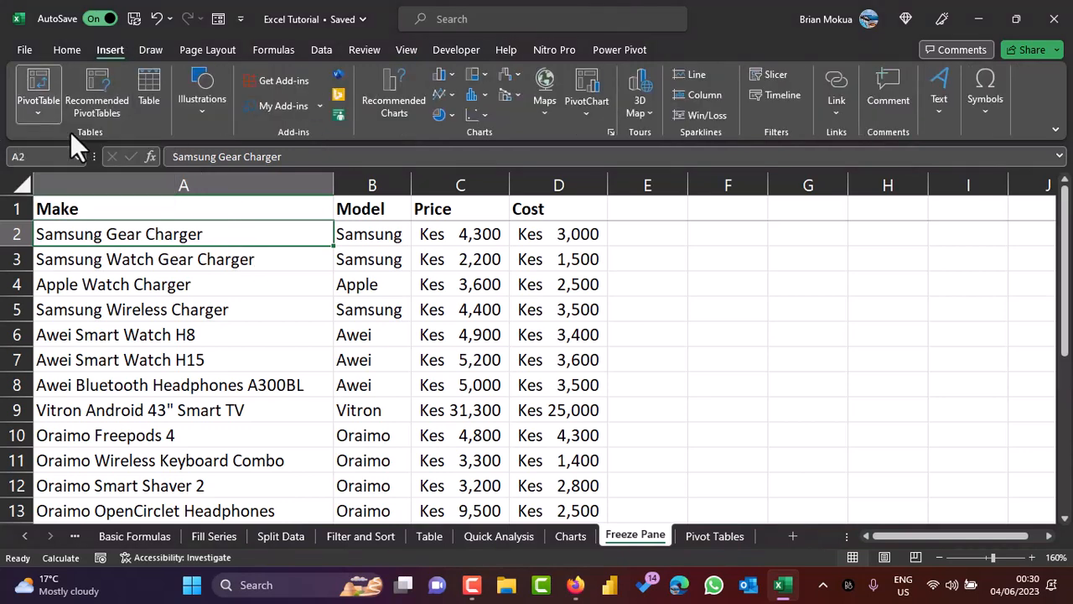
pyautogui.click(73, 135)
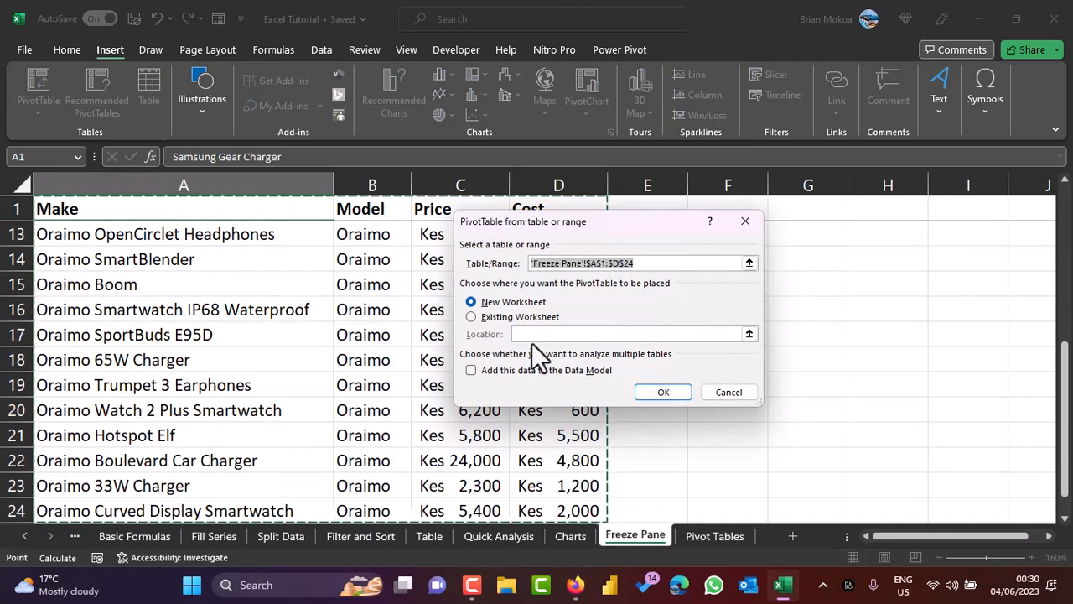
pyautogui.click(513, 318)
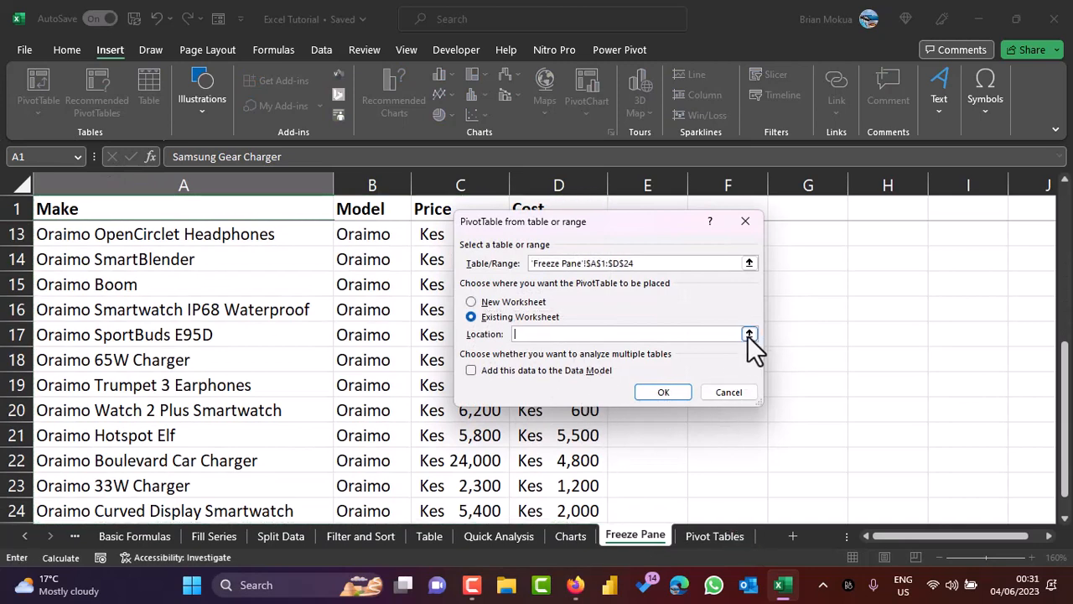
pyautogui.click(728, 535)
pyautogui.click(88, 225)
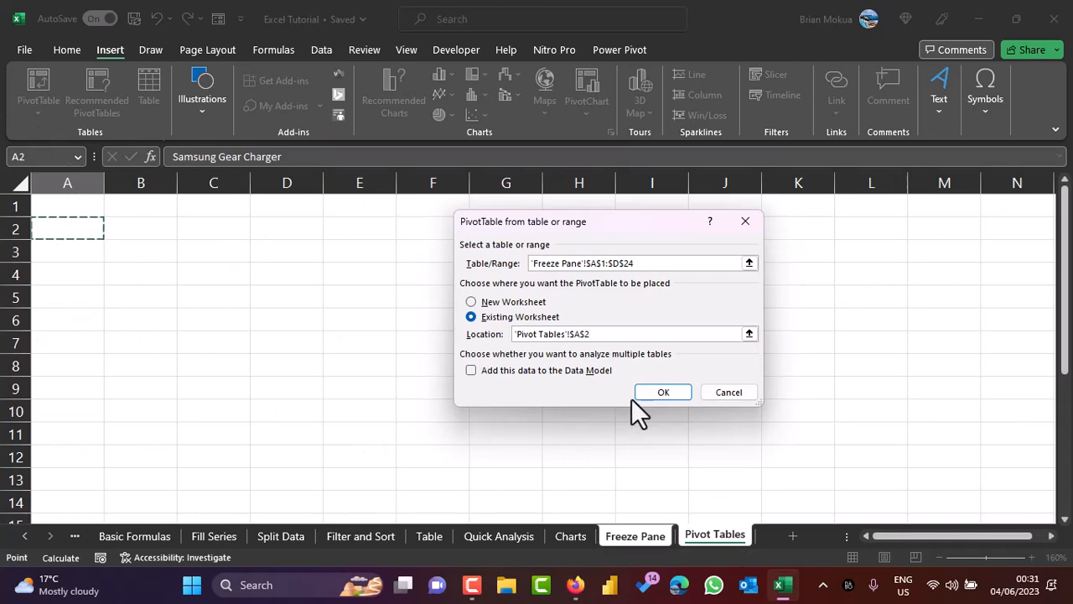
pyautogui.click(666, 392)
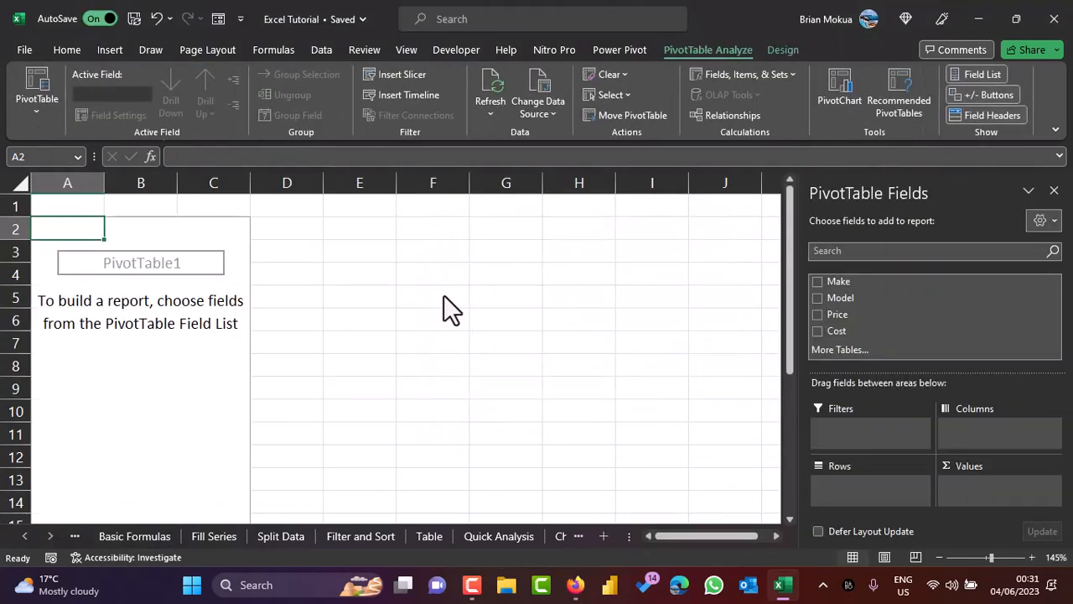
# Step: Try the Make field as the PivotTable's row labels and remove it again
pyautogui.scroll(-1, 172, 258)
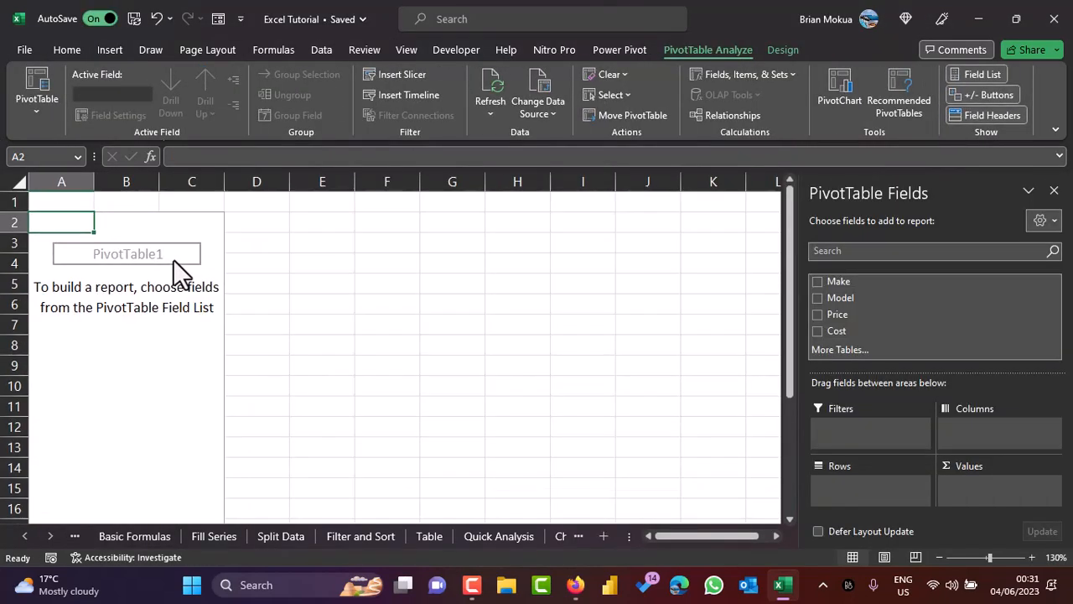
pyautogui.scroll(-1, 174, 267)
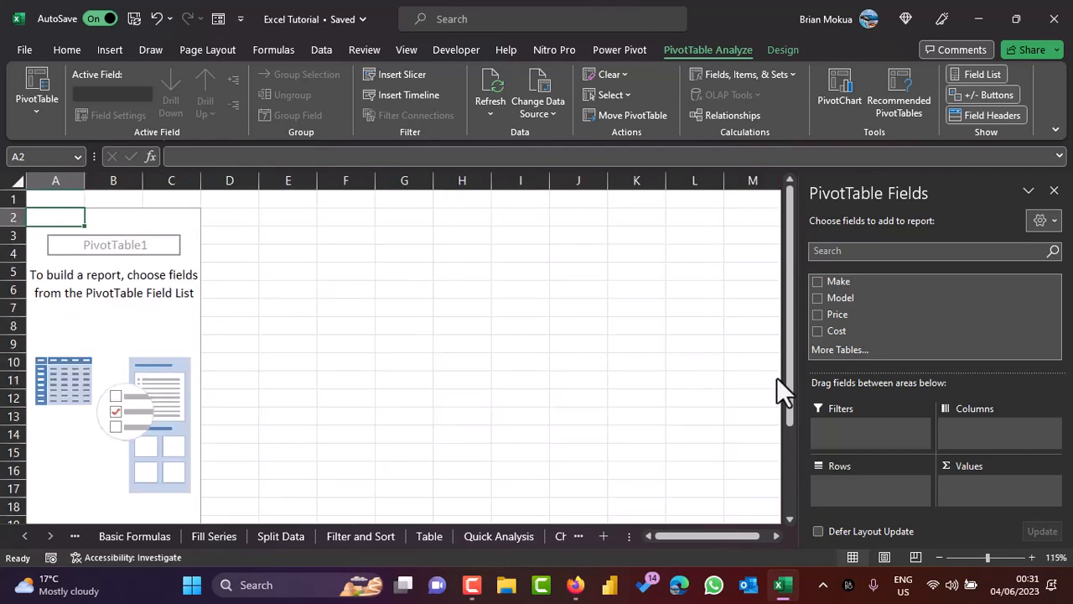
pyautogui.click(818, 282)
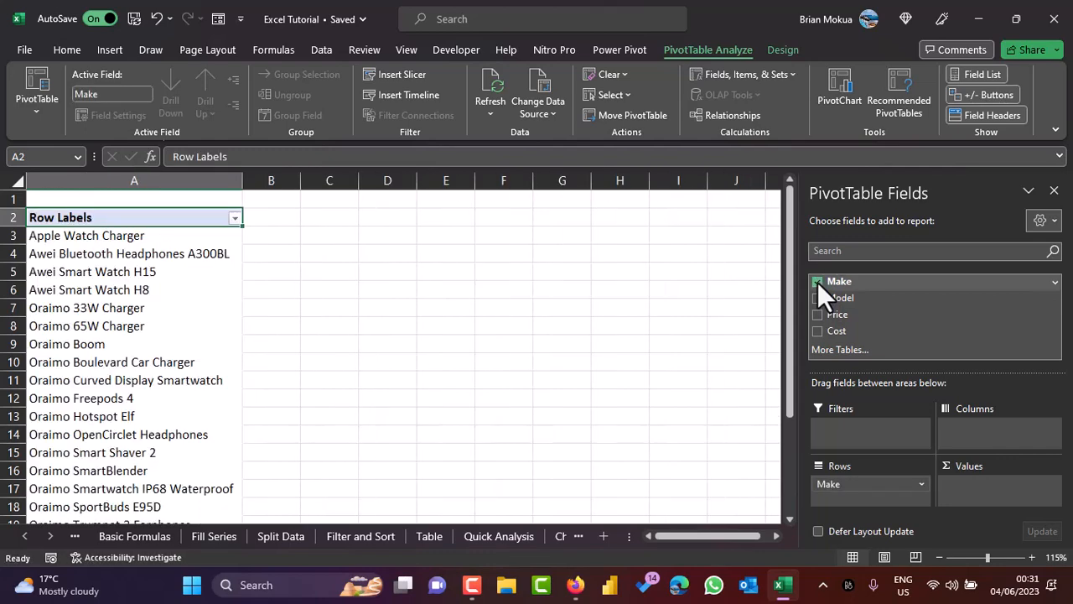
pyautogui.click(818, 282)
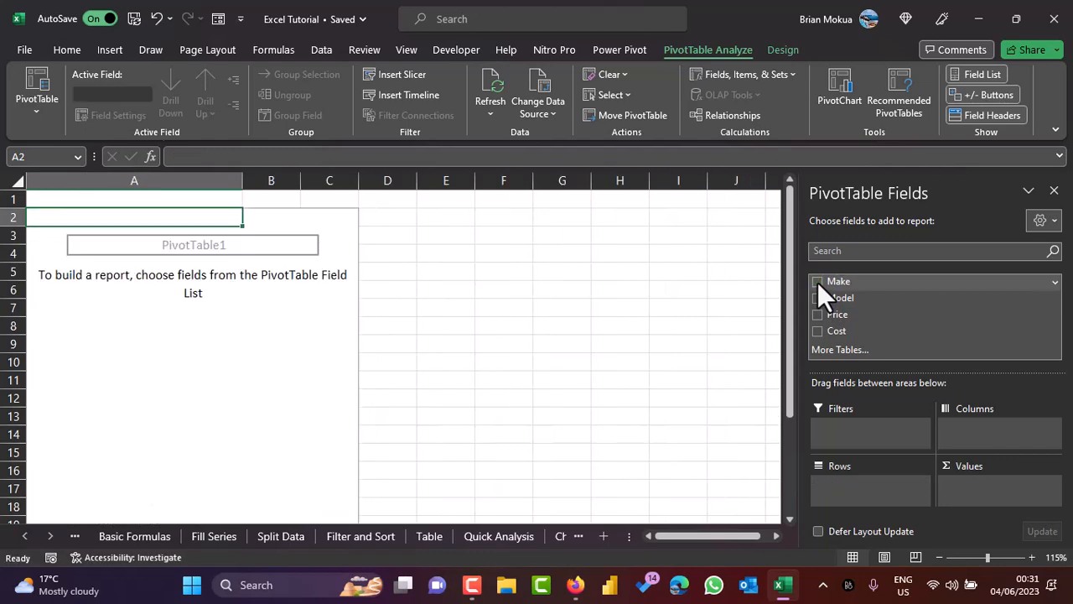
# Step: Add Model as the PivotTable's row labels and Price as its summed values
pyautogui.click(818, 298)
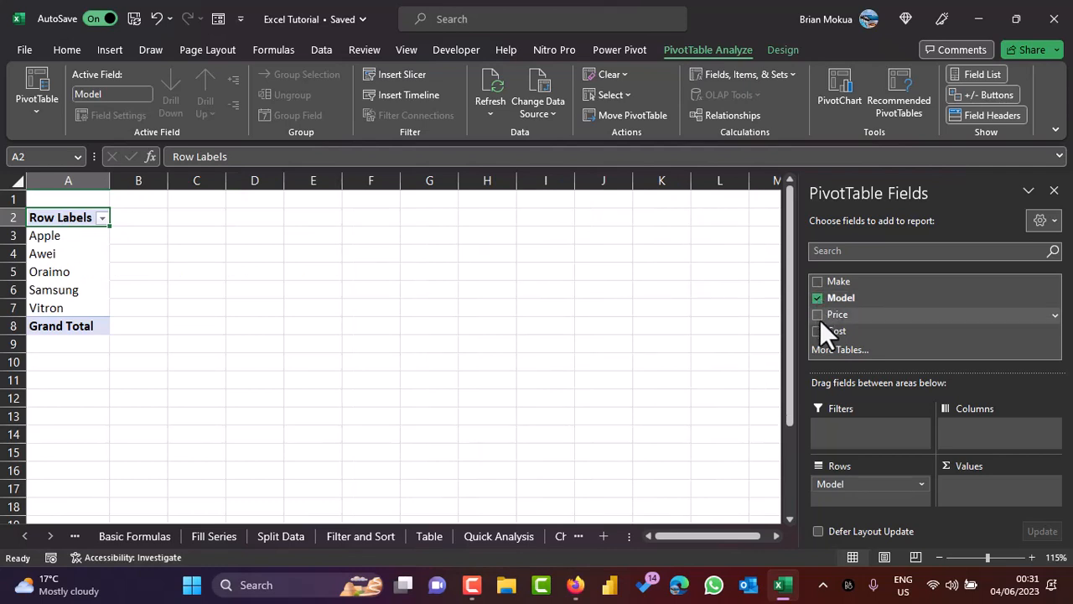
pyautogui.click(819, 316)
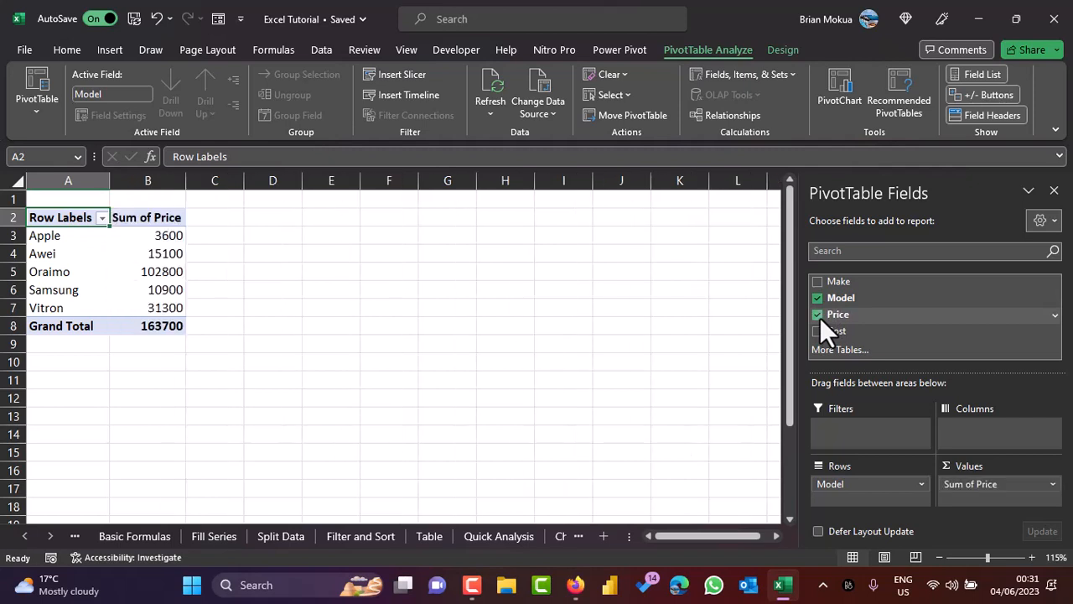
pyautogui.click(1011, 481)
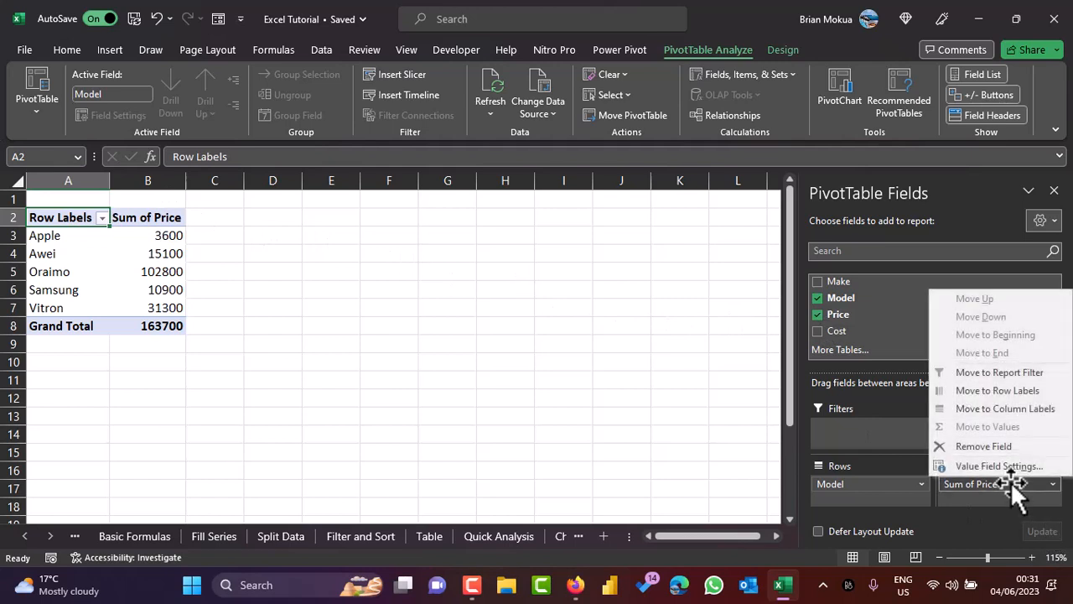
pyautogui.click(144, 221)
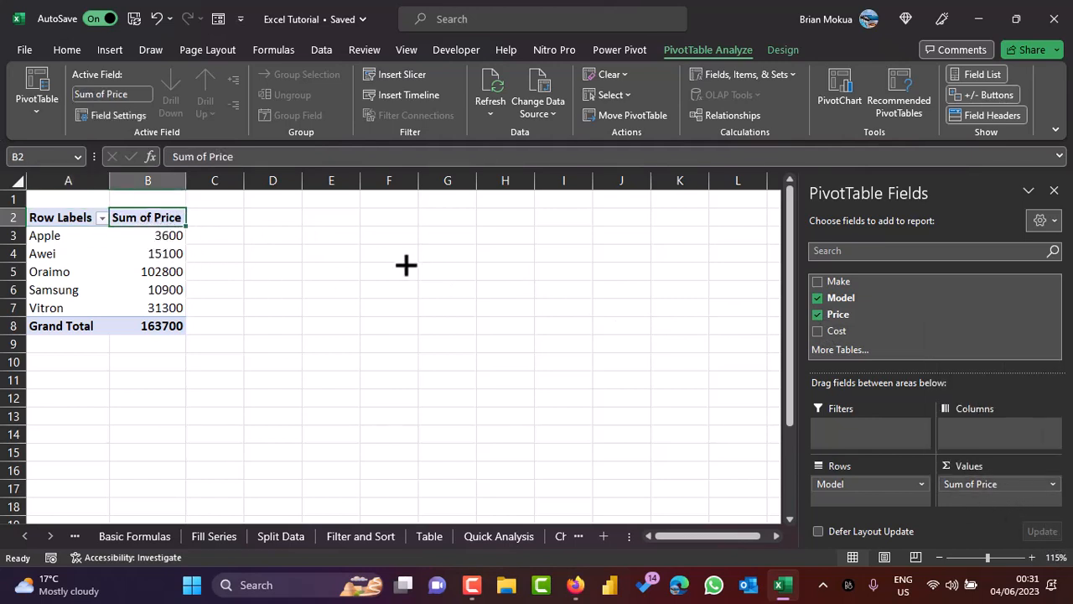
# Step: Replace Price with Cost as the PivotTable's summed values and sort the models by summed cost from largest to smallest
pyautogui.click(819, 314)
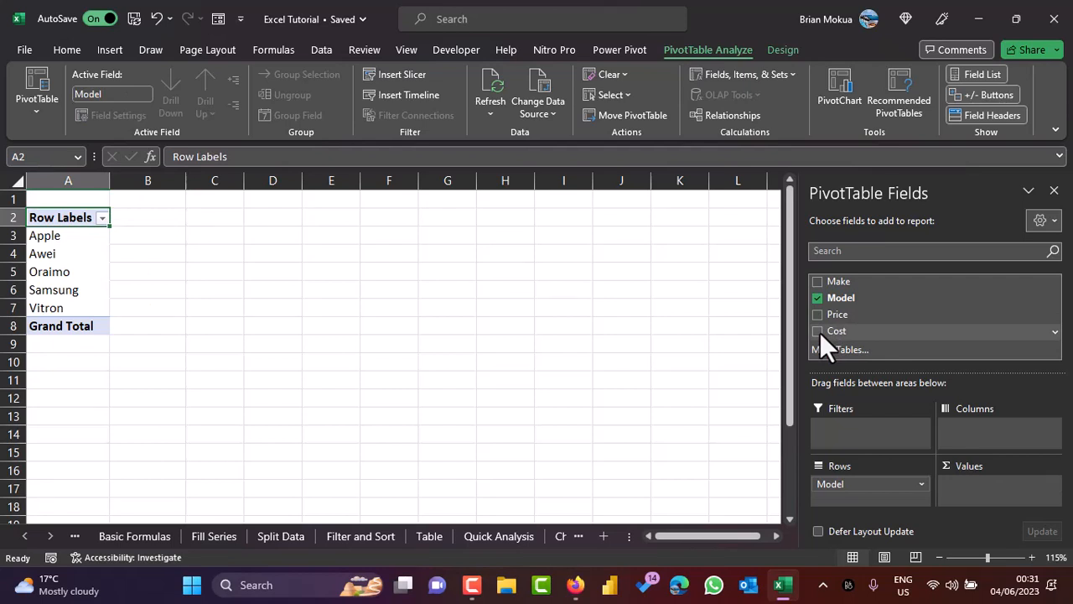
pyautogui.click(818, 331)
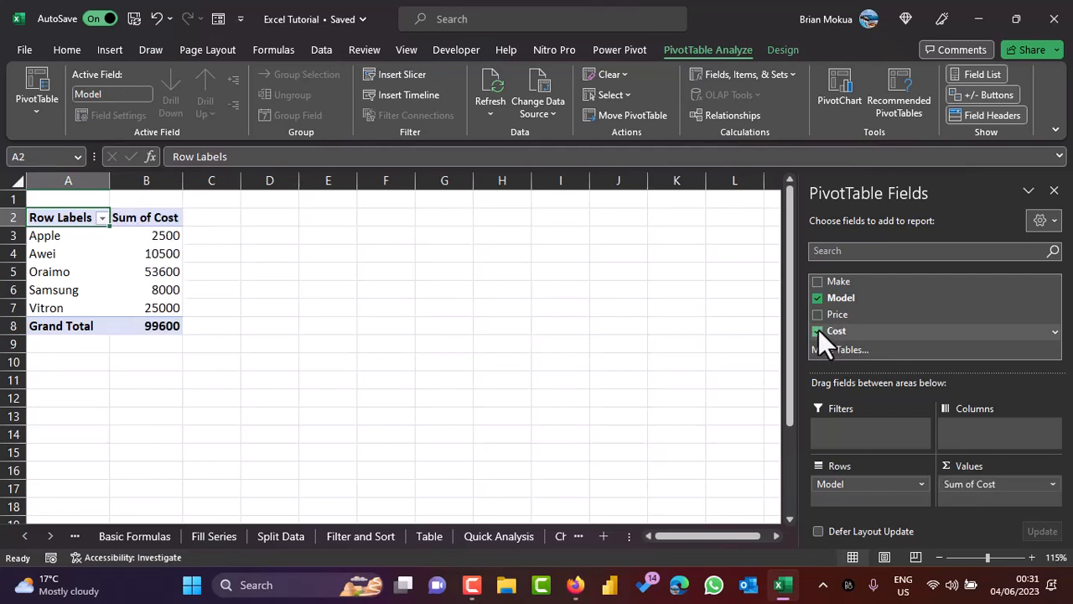
pyautogui.click(143, 225)
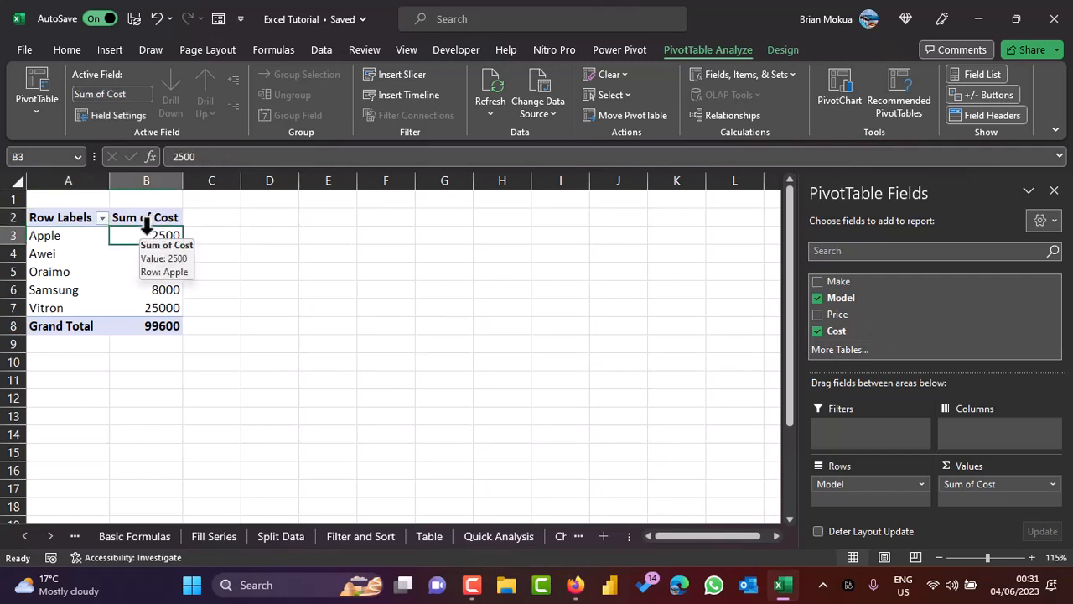
pyautogui.rightClick(143, 226)
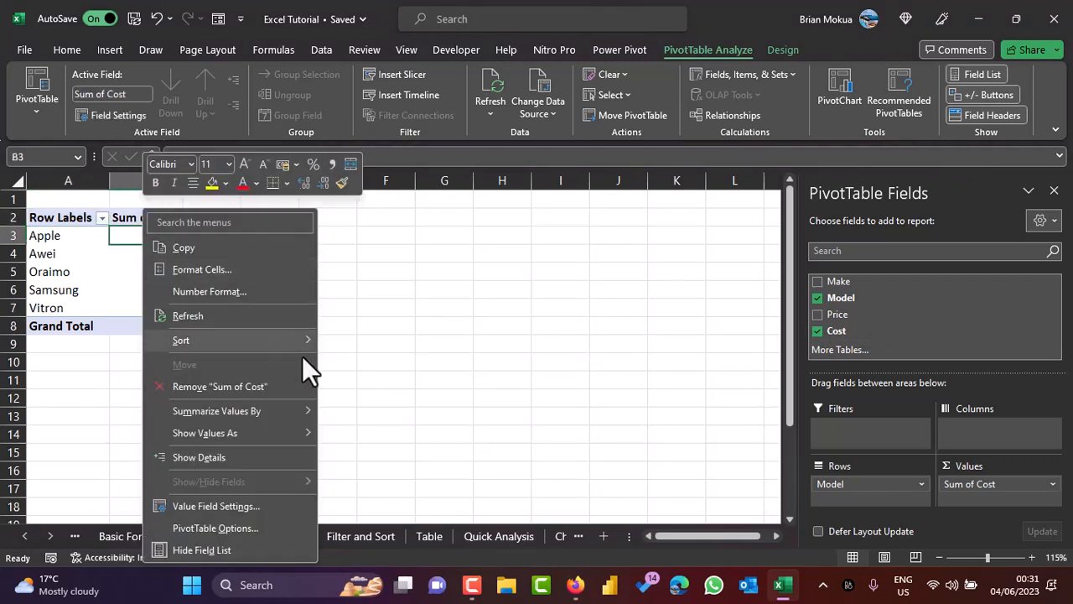
pyautogui.moveTo(303, 343)
pyautogui.click(374, 365)
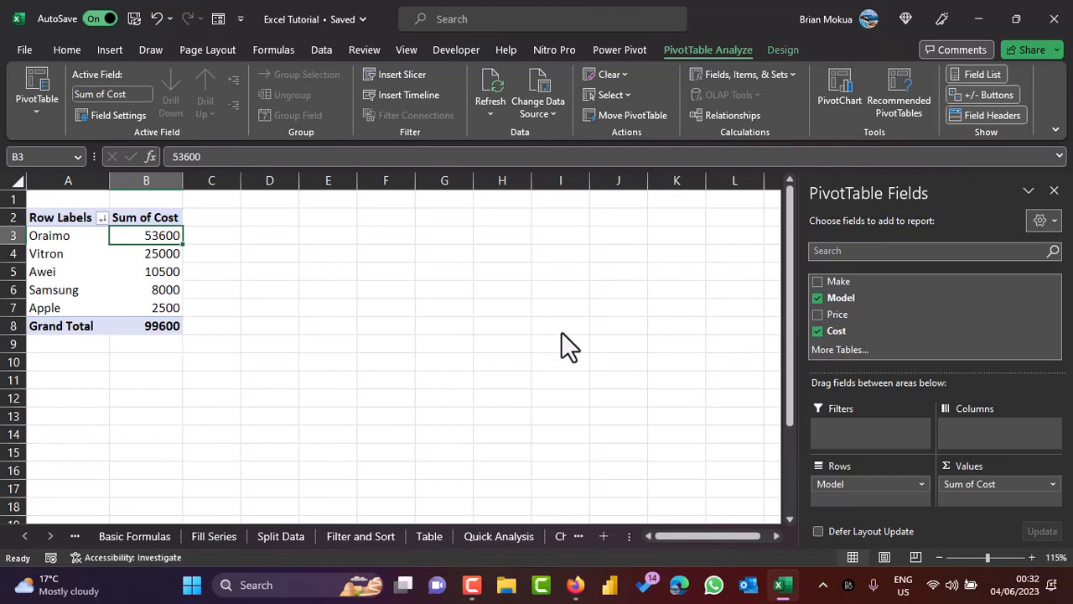
pyautogui.click(60, 231)
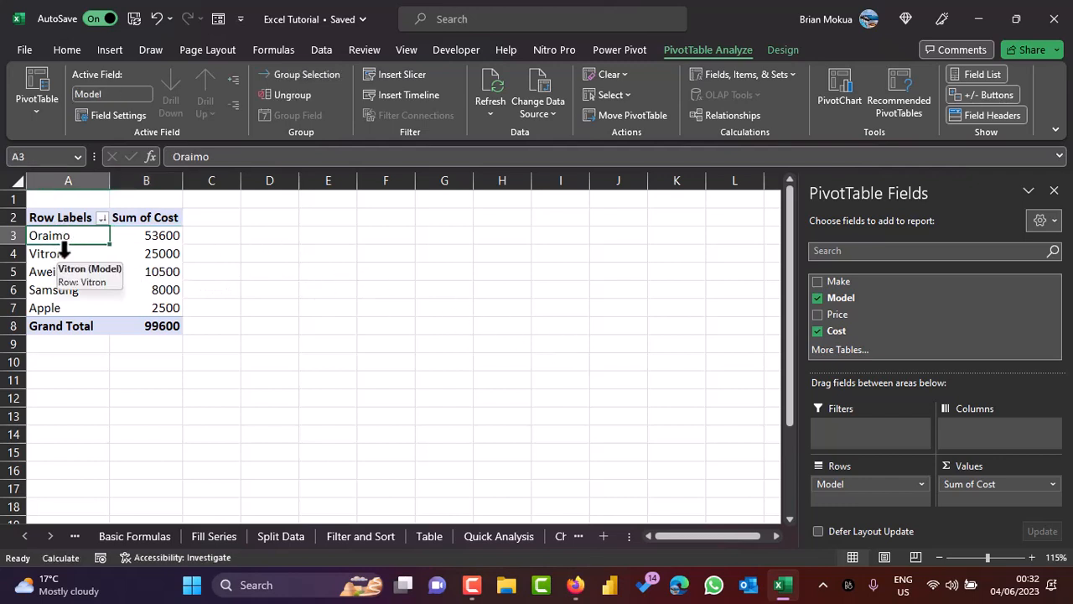
pyautogui.click(65, 249)
pyautogui.click(277, 273)
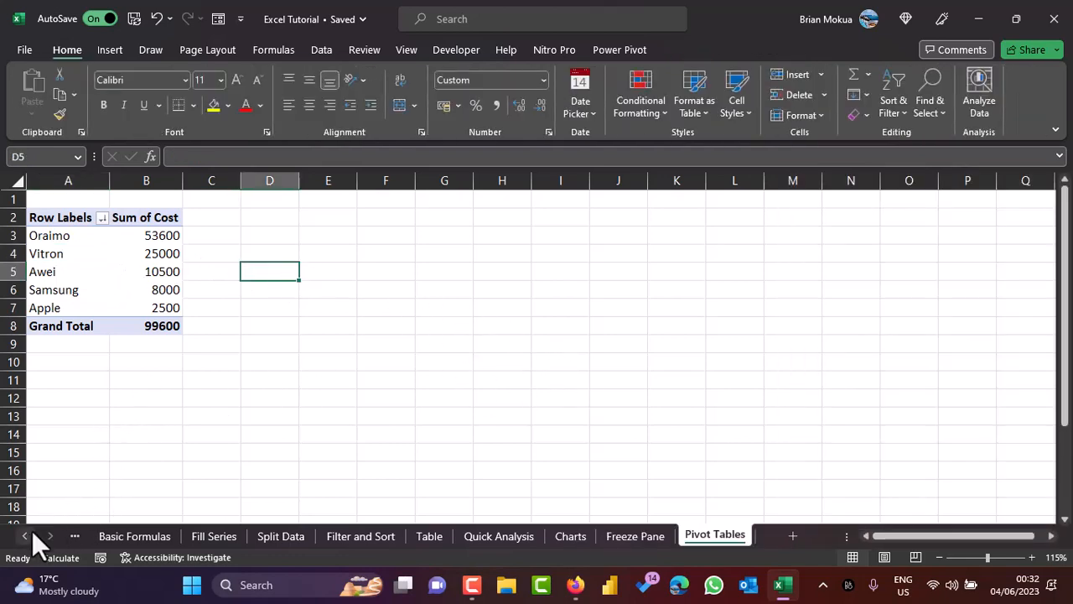
# Step: Review the workbook's earlier sheets in order, from Format through Basic Formulas, Split Data and Table to Quick Analysis
pyautogui.click(25, 537)
pyautogui.click(24, 536)
pyautogui.click(25, 537)
pyautogui.click(24, 536)
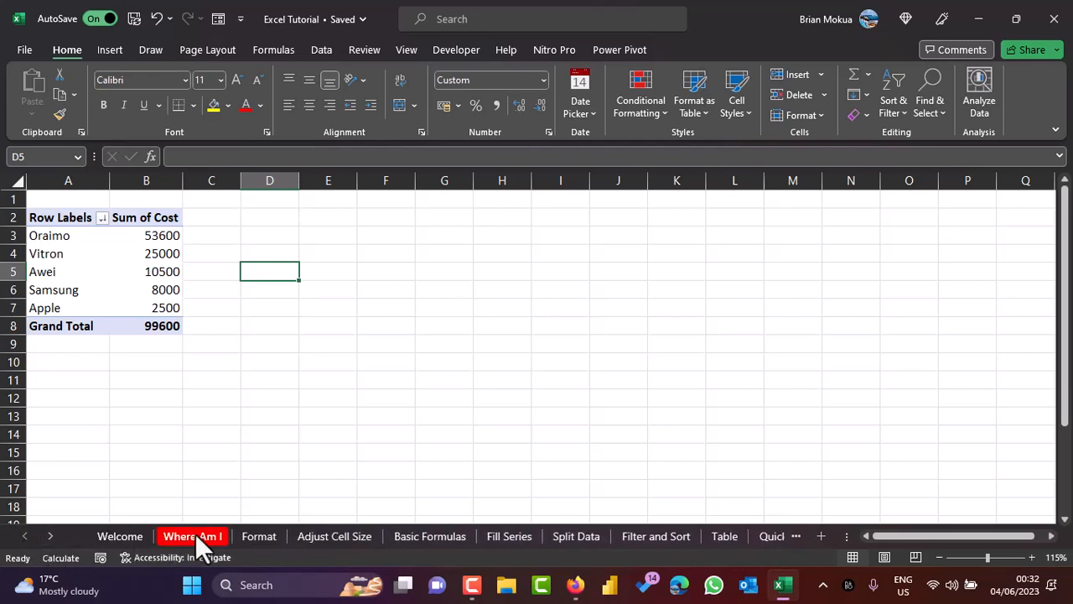
pyautogui.click(269, 537)
pyautogui.click(317, 536)
pyautogui.click(423, 537)
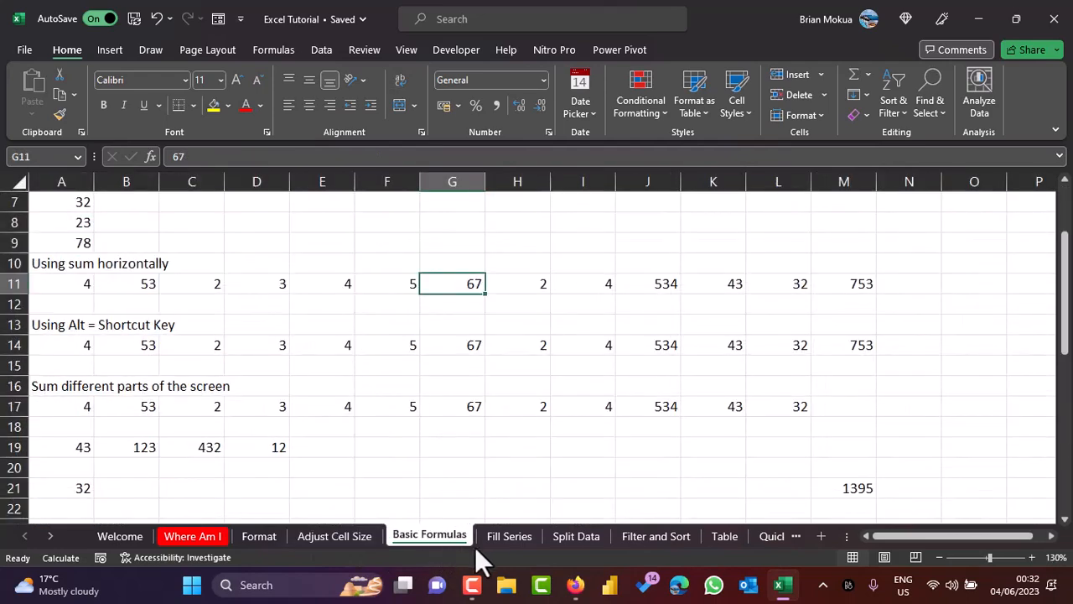
pyautogui.click(506, 540)
pyautogui.click(584, 539)
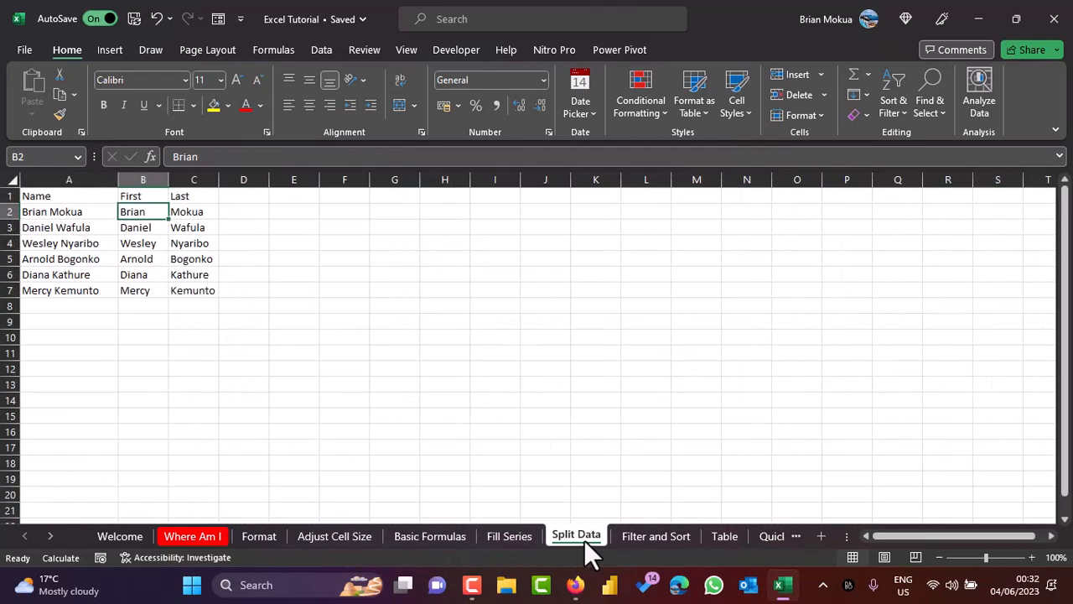
pyautogui.click(663, 537)
pyautogui.click(715, 536)
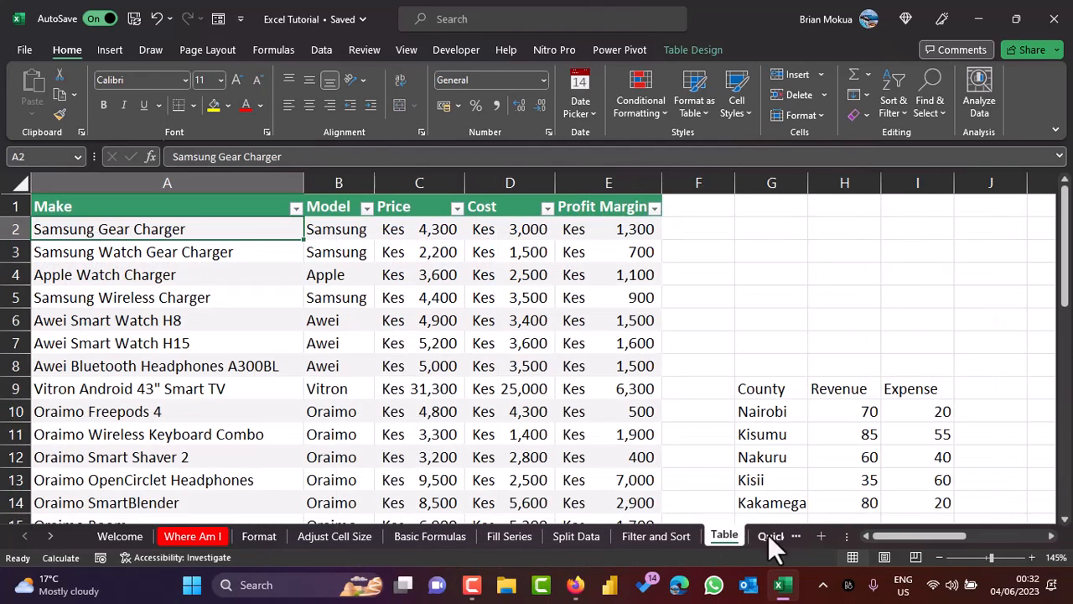
pyautogui.click(768, 536)
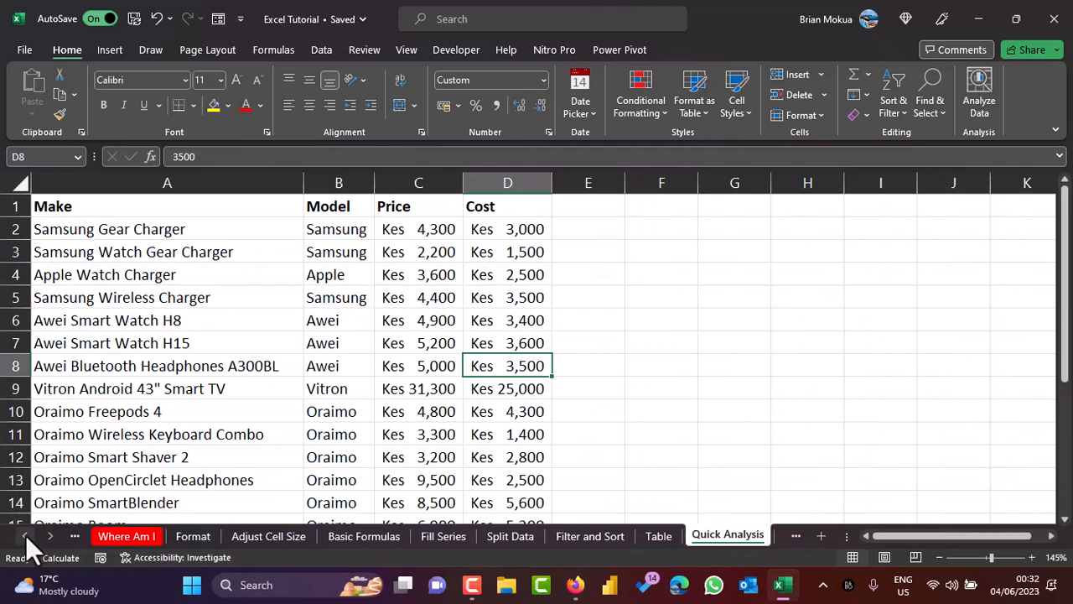